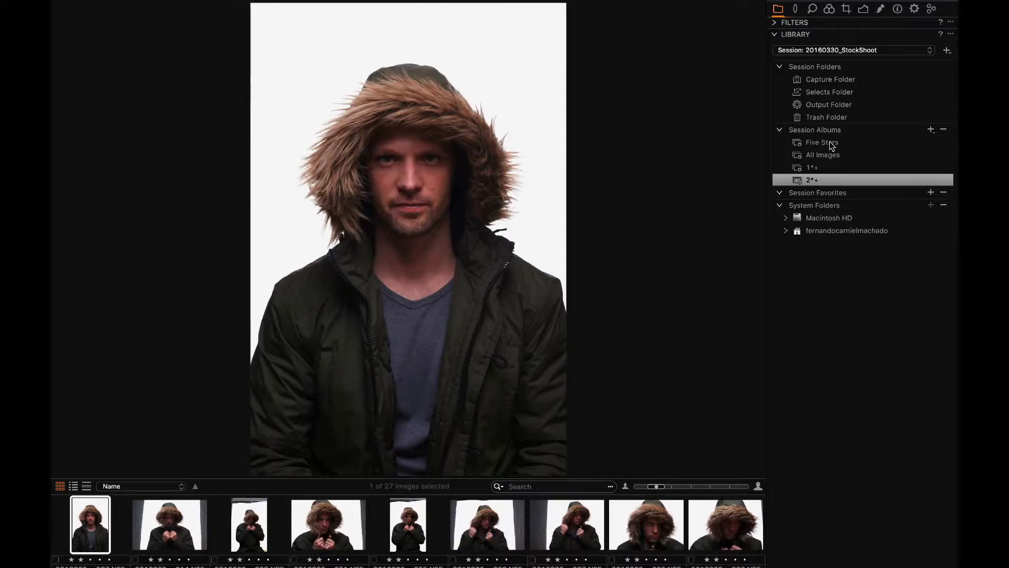
Correct the white balance of the dark-background portrait 069.NEF by sampling the grey backdrop.
{"action": "left_click", "coordinate": [862, 9]}
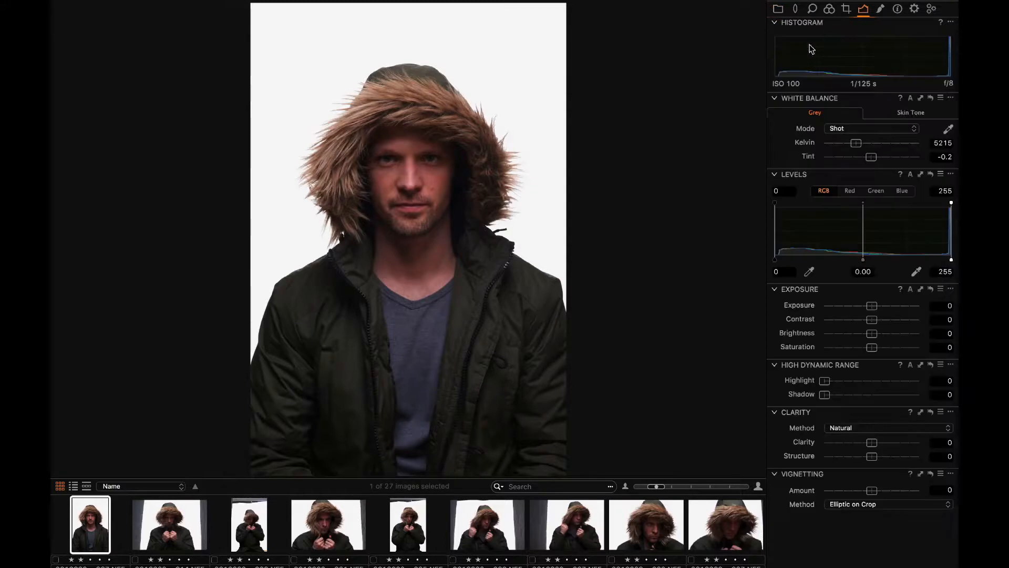
{"action": "scroll", "coordinate": [545, 530], "scroll_direction": "down", "scroll_amount": 5}
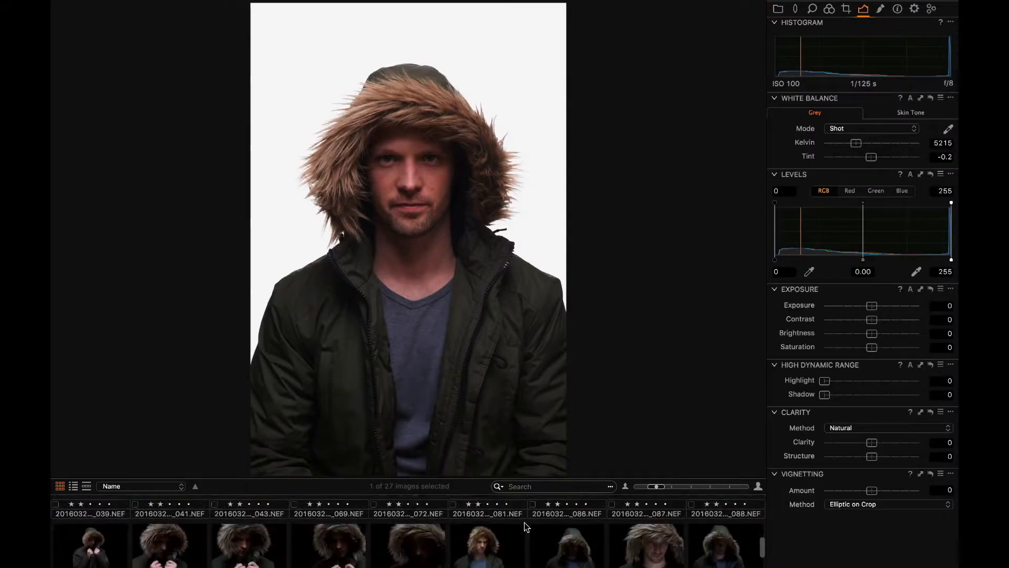
{"action": "left_click", "coordinate": [349, 521]}
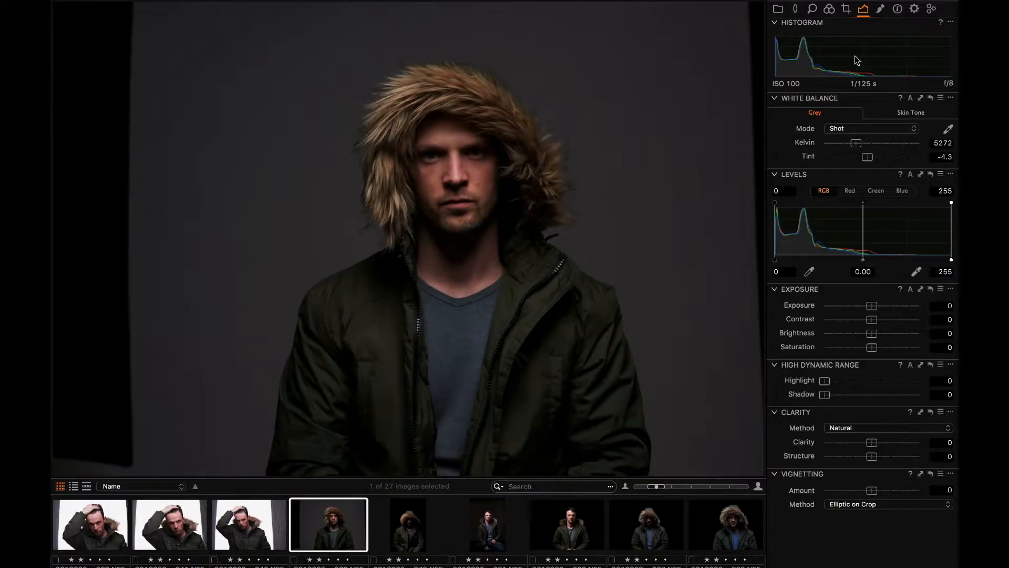
{"action": "left_click", "coordinate": [942, 129]}
{"action": "left_click", "coordinate": [609, 107]}
{"action": "left_click", "coordinate": [597, 168]}
{"action": "key", "text": "XF86MonBrightnessUp"}
Copy only the White Balance adjustment from the dark-background portrait 069.NEF.
{"action": "scroll", "coordinate": [356, 531], "scroll_direction": "down", "scroll_amount": 5}
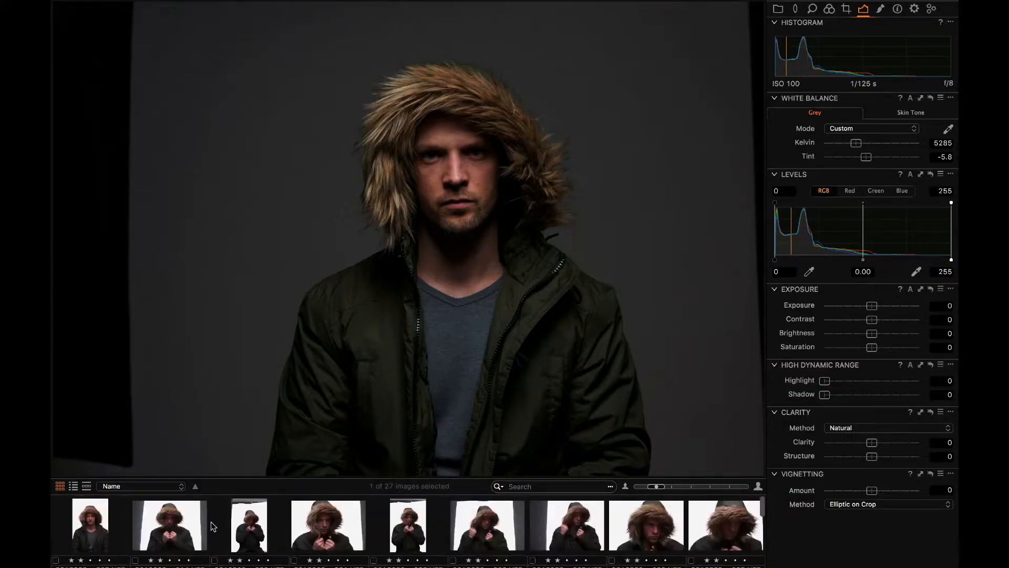
{"action": "left_click", "coordinate": [95, 519]}
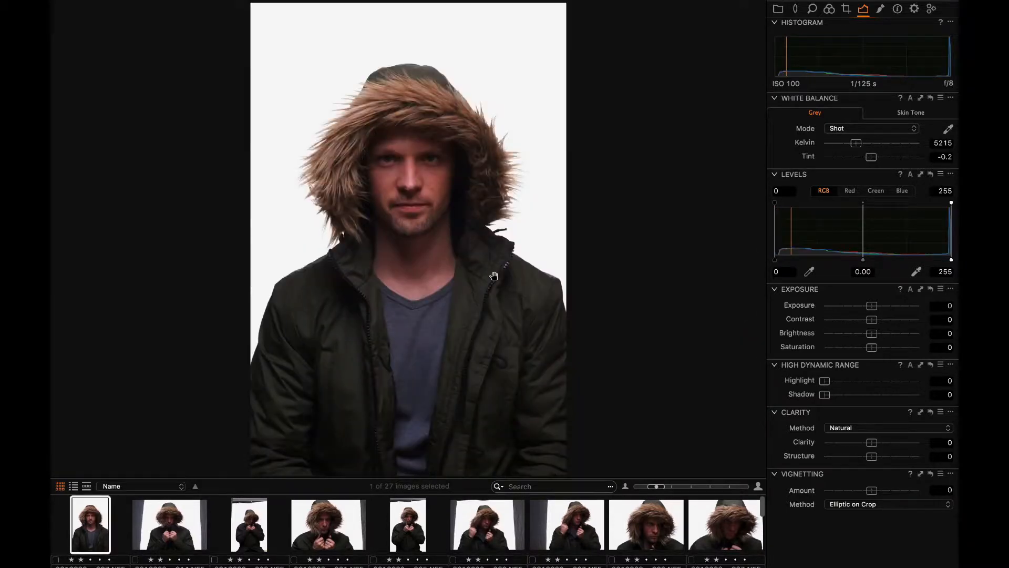
{"action": "scroll", "coordinate": [478, 531], "scroll_direction": "down", "scroll_amount": 3}
{"action": "left_click", "coordinate": [333, 502]}
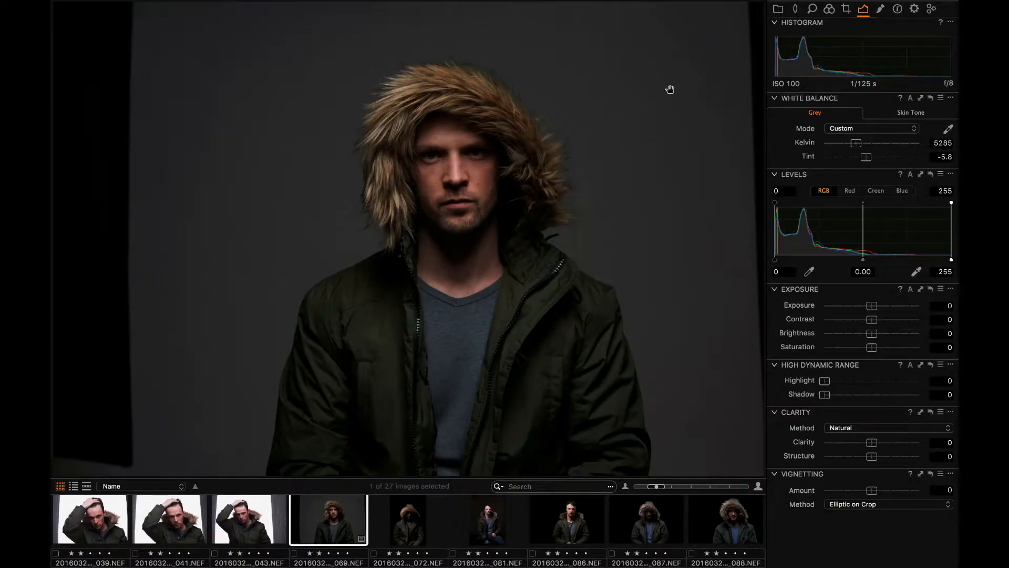
{"action": "left_click", "coordinate": [916, 99]}
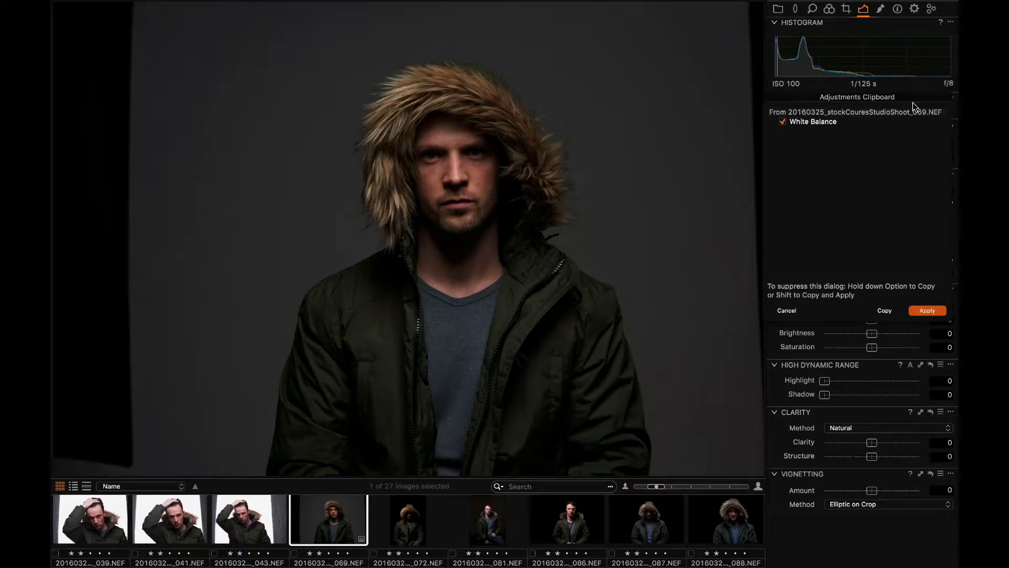
{"action": "left_click", "coordinate": [887, 310]}
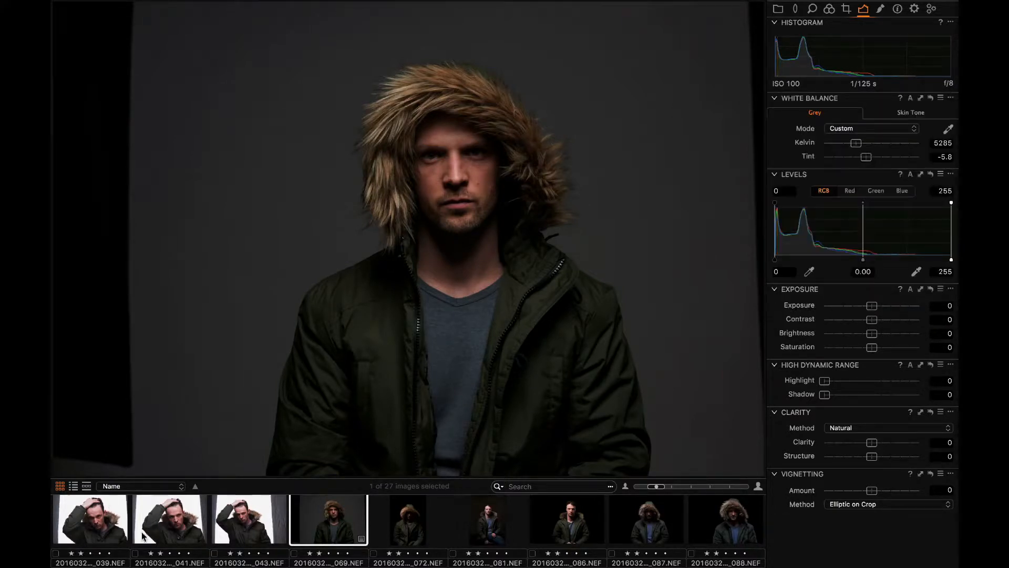
Apply the copied white balance to the first portrait on the white background.
{"action": "scroll", "coordinate": [141, 518], "scroll_direction": "up", "scroll_amount": 3}
{"action": "left_click", "coordinate": [97, 522]}
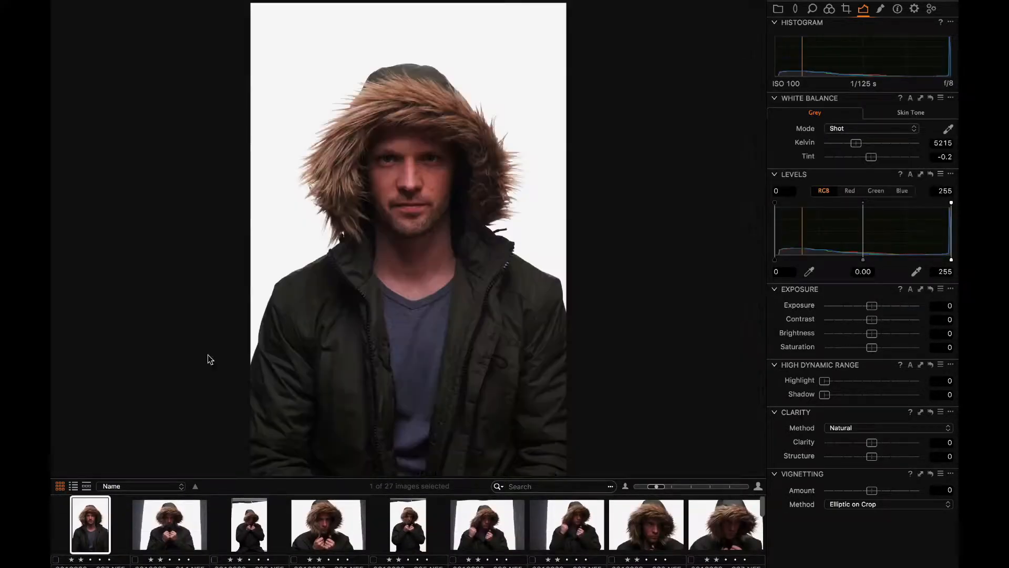
{"action": "mouse_move", "coordinate": [844, 2]}
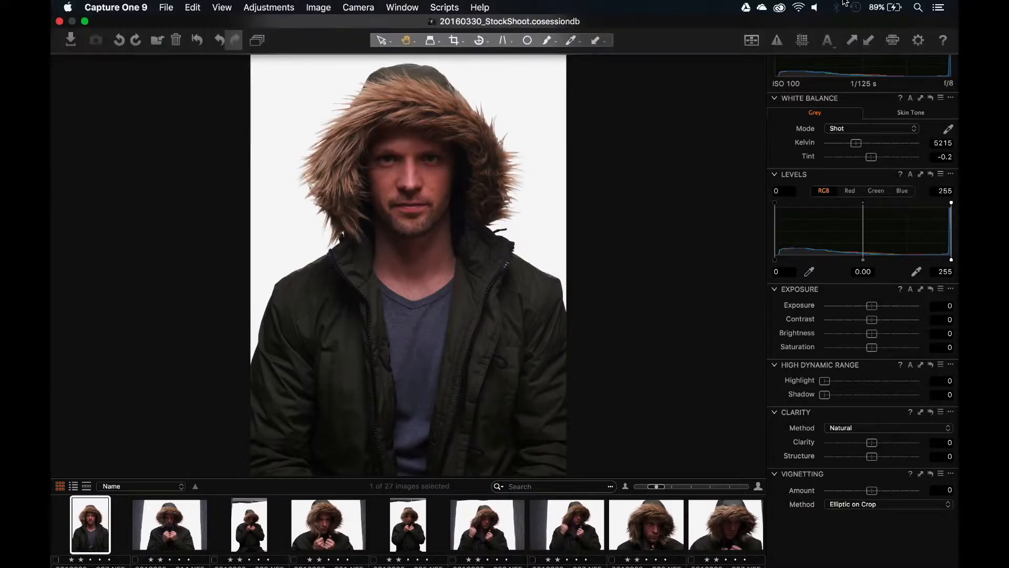
{"action": "left_click", "coordinate": [865, 40]}
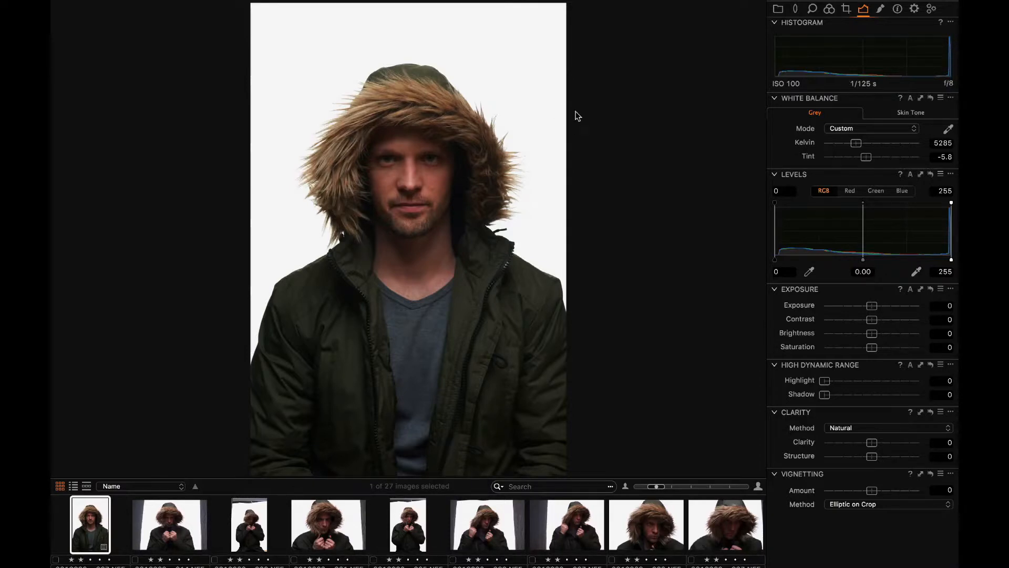
Check the white background with the exposure warning overlay and set Contrast to 13.
{"action": "key", "text": "super+e"}
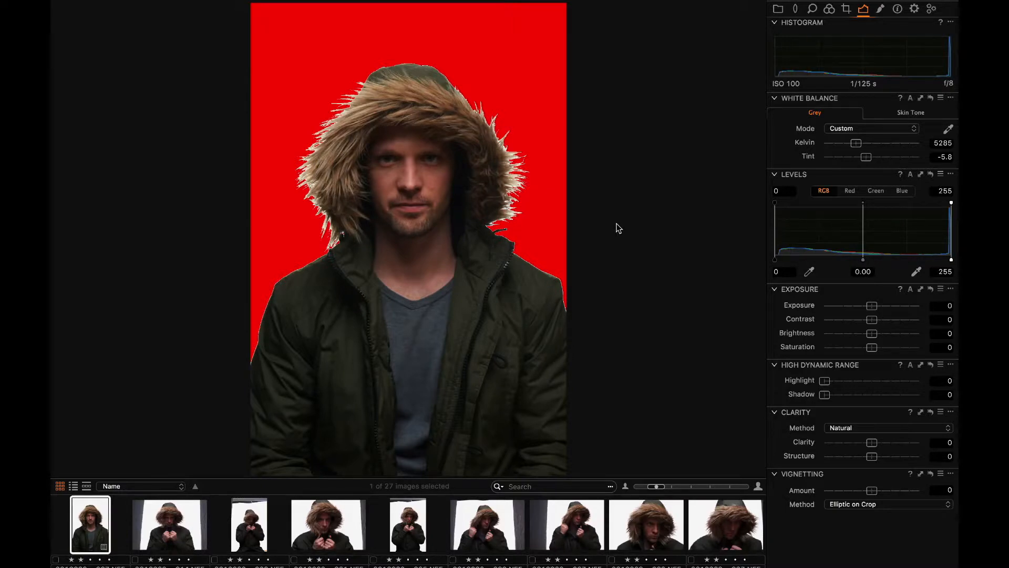
{"action": "key", "text": "super+e"}
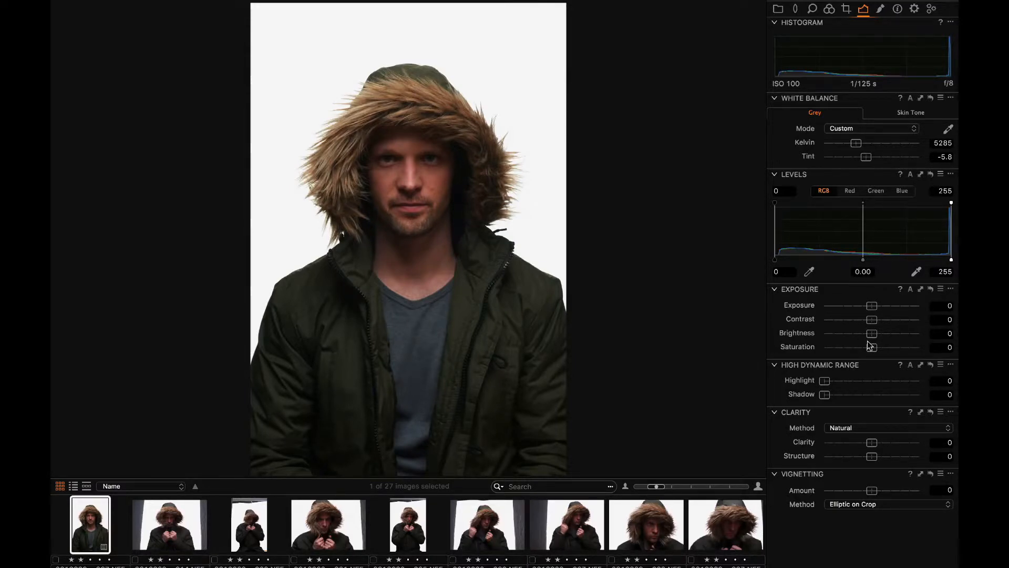
{"action": "left_click_drag", "start_coordinate": [871, 321], "coordinate": [881, 322]}
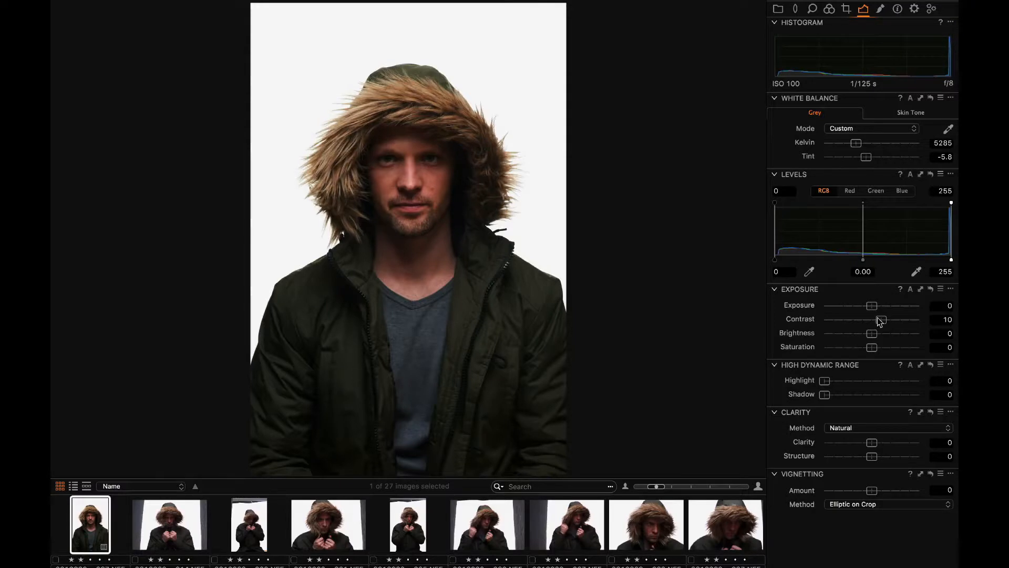
Try Highlight recovery at 100 on the white background and reset it to 0.
{"action": "left_click_drag", "start_coordinate": [824, 382], "coordinate": [956, 376]}
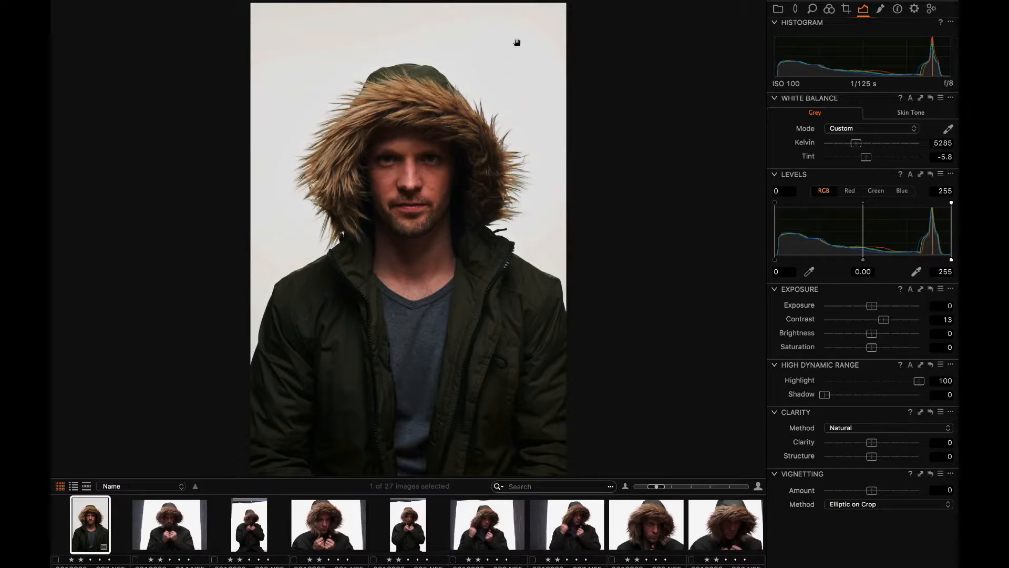
{"action": "left_click_drag", "start_coordinate": [916, 381], "coordinate": [882, 382]}
{"action": "double_click", "coordinate": [881, 382]}
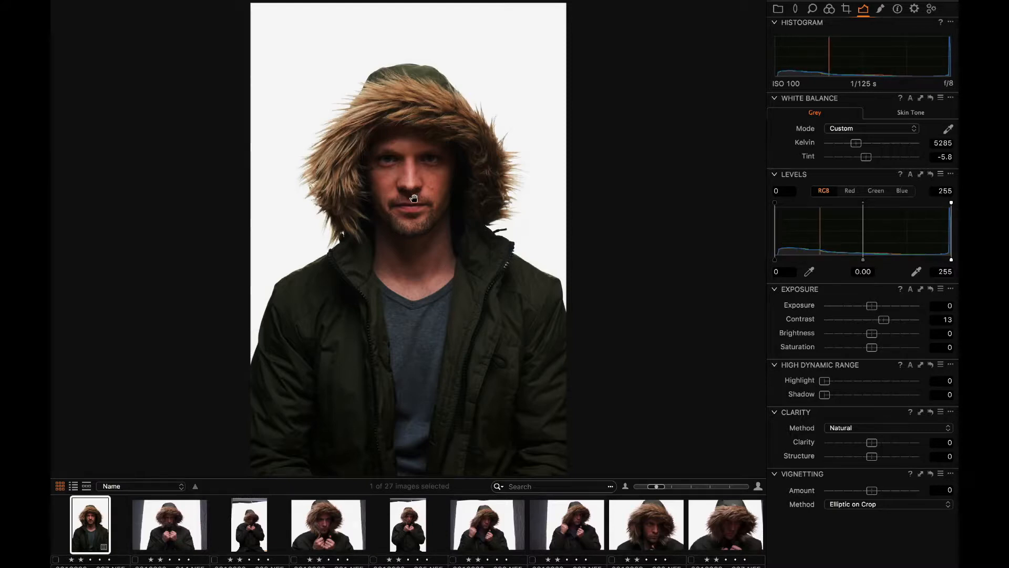
After rechecking the exposure warning overlay, set Shadow recovery to 7 and the Levels black point to 3.
{"action": "key", "text": "super+e"}
{"action": "left_click_drag", "start_coordinate": [408, 217], "coordinate": [409, 270]}
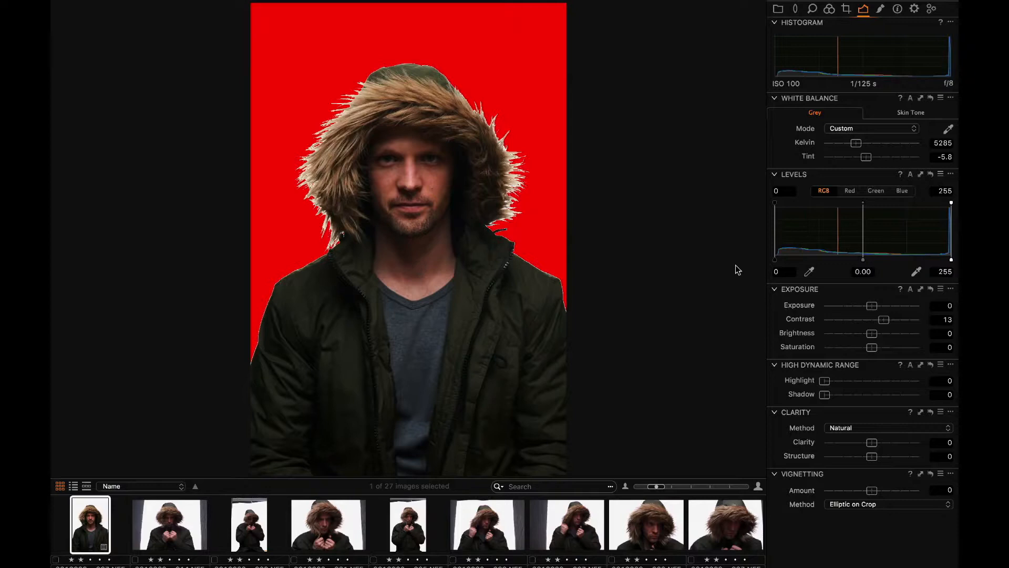
{"action": "key", "text": "super+e"}
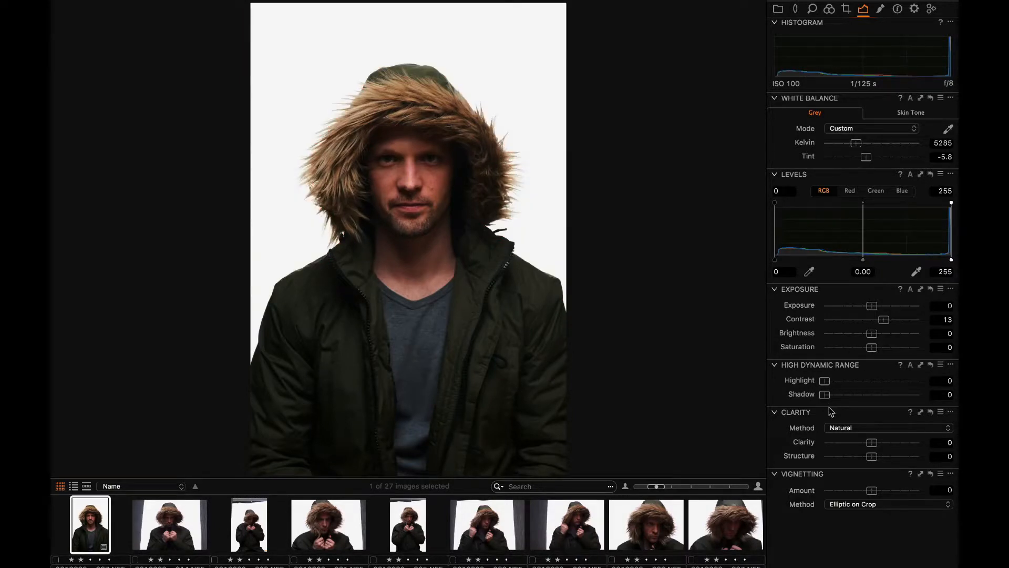
{"action": "left_click_drag", "start_coordinate": [825, 397], "coordinate": [829, 398]}
{"action": "left_click_drag", "start_coordinate": [772, 260], "coordinate": [767, 255]}
Set Clarity to 16 and Structure to 6, checking the skin and fur detail up close.
{"action": "left_click_drag", "start_coordinate": [872, 442], "coordinate": [879, 442]}
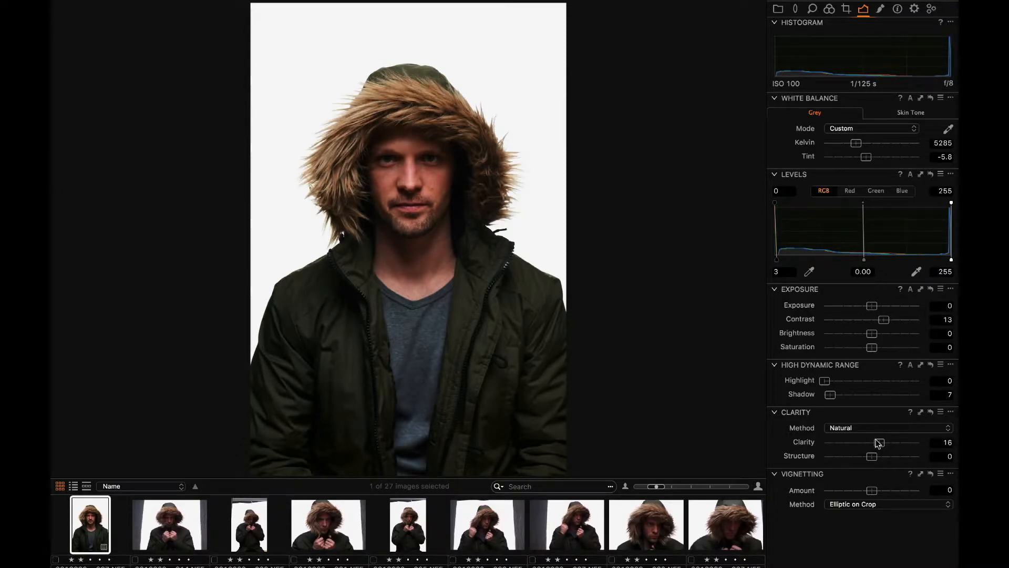
{"action": "double_click", "coordinate": [408, 157]}
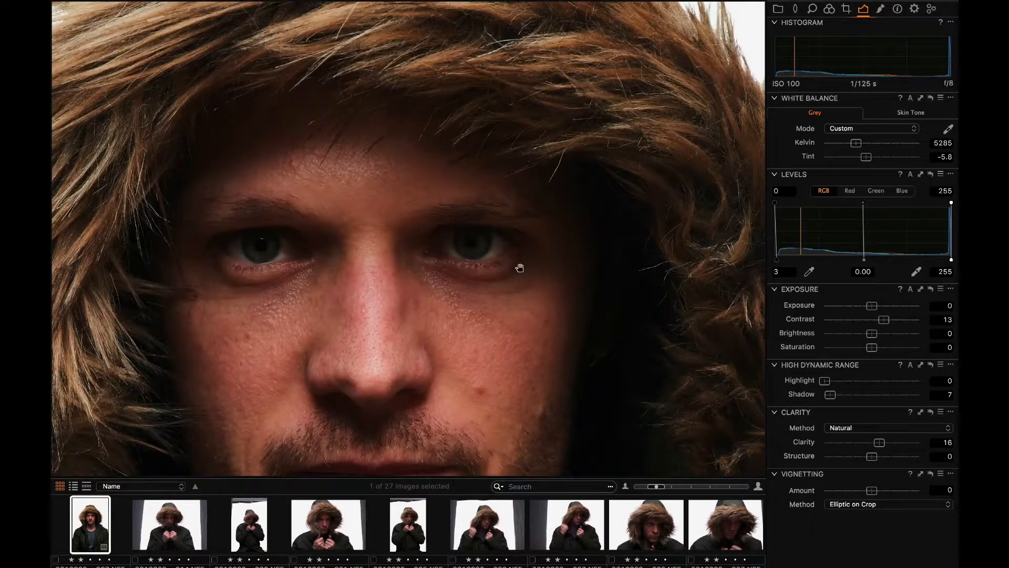
{"action": "left_click_drag", "start_coordinate": [519, 277], "coordinate": [499, 198]}
{"action": "left_click_drag", "start_coordinate": [566, 286], "coordinate": [571, 206]}
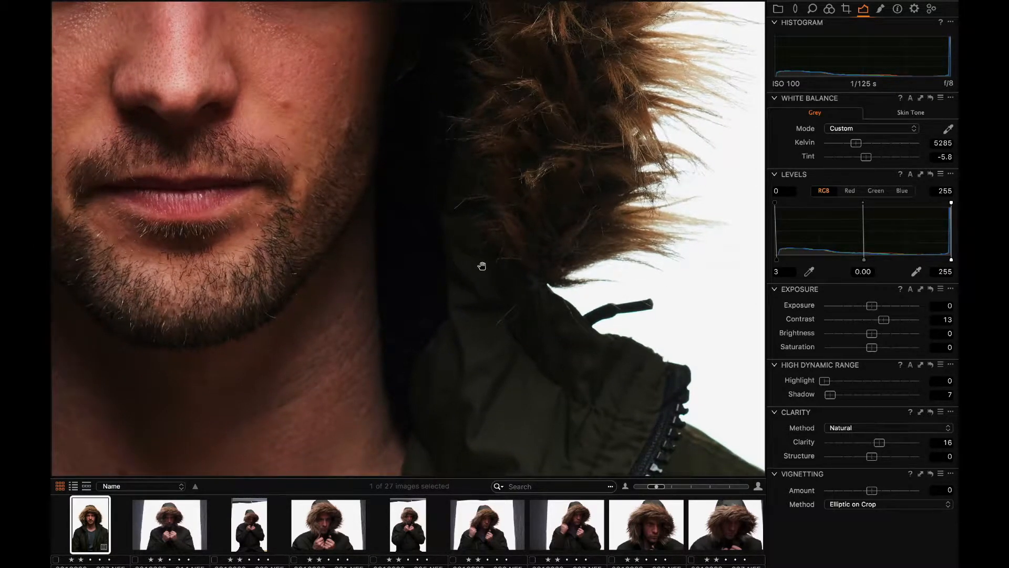
{"action": "double_click", "coordinate": [480, 266]}
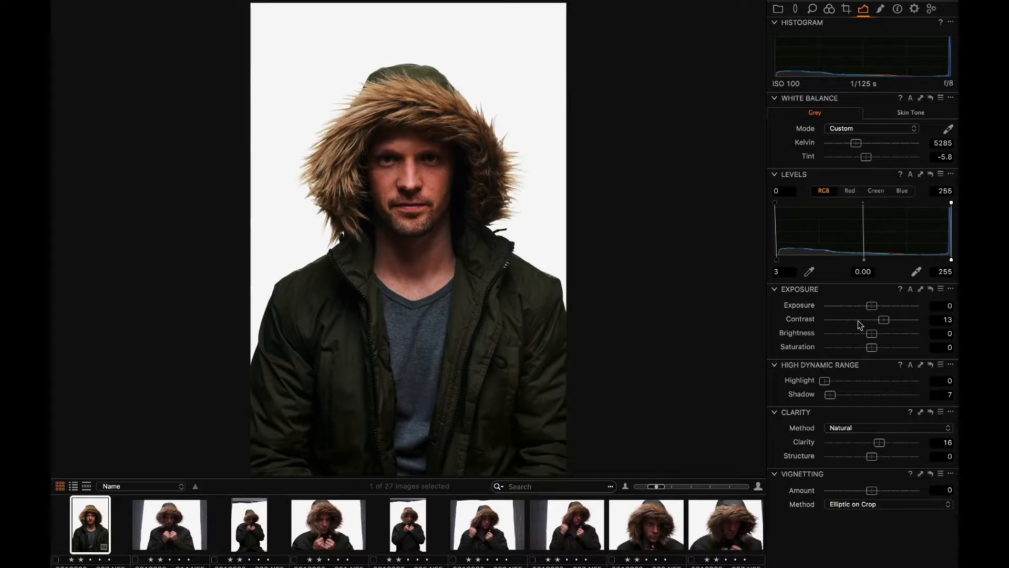
{"action": "mouse_move", "coordinate": [870, 457]}
{"action": "left_mouse_down"}
{"action": "mouse_move", "coordinate": [877, 473]}
{"action": "mouse_move", "coordinate": [873, 446]}
{"action": "left_mouse_up"}
Raise the Exposure to 0.43 and check the subject's edges with the exposure warning overlay.
{"action": "left_click_drag", "start_coordinate": [873, 306], "coordinate": [876, 306]}
{"action": "key", "text": "super+e"}
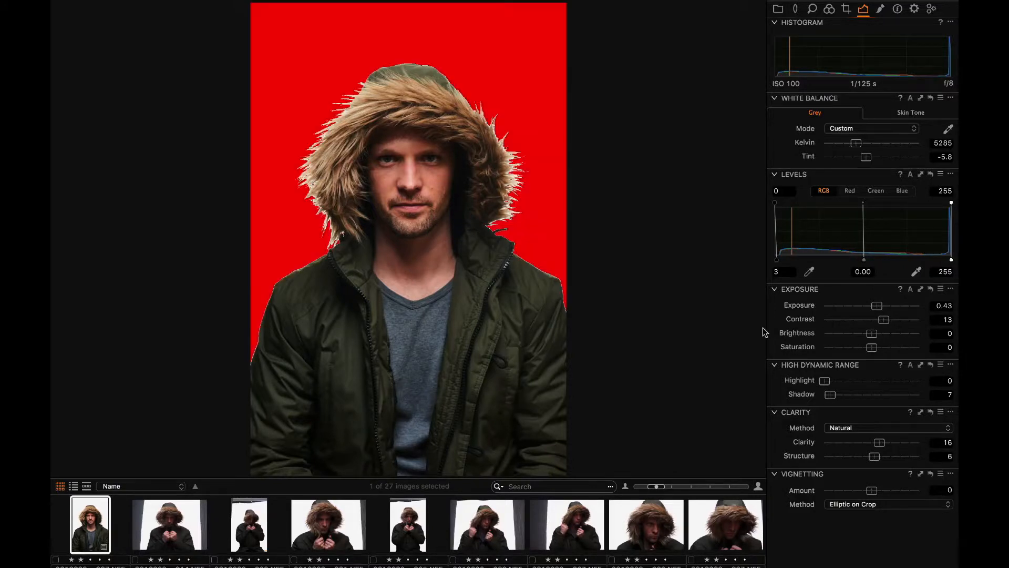
{"action": "key", "text": "super+e"}
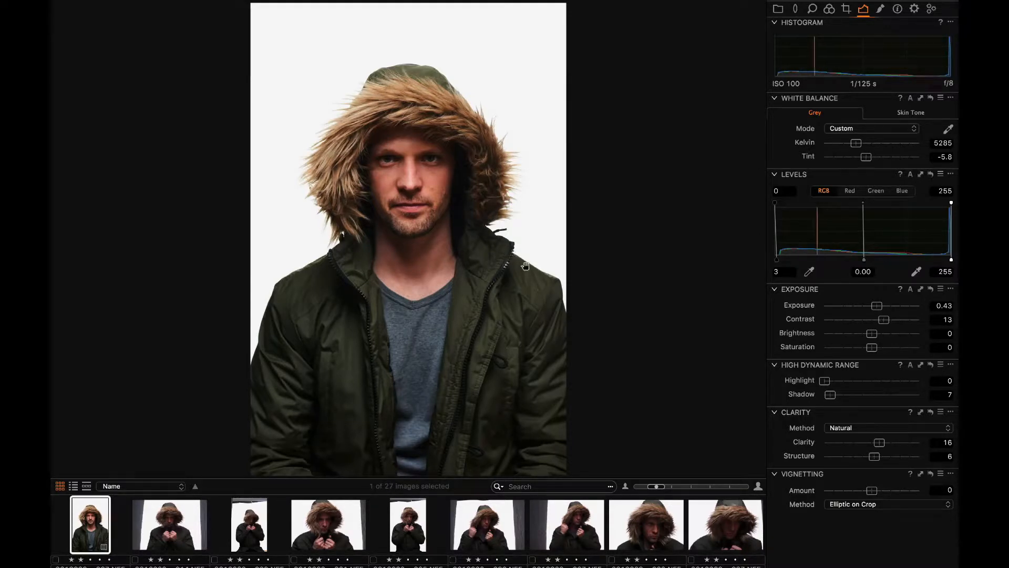
Enable chromatic aberration correction for the portrait and analyze the image to remove the fringing along the jacket edges.
{"action": "left_click", "coordinate": [499, 230]}
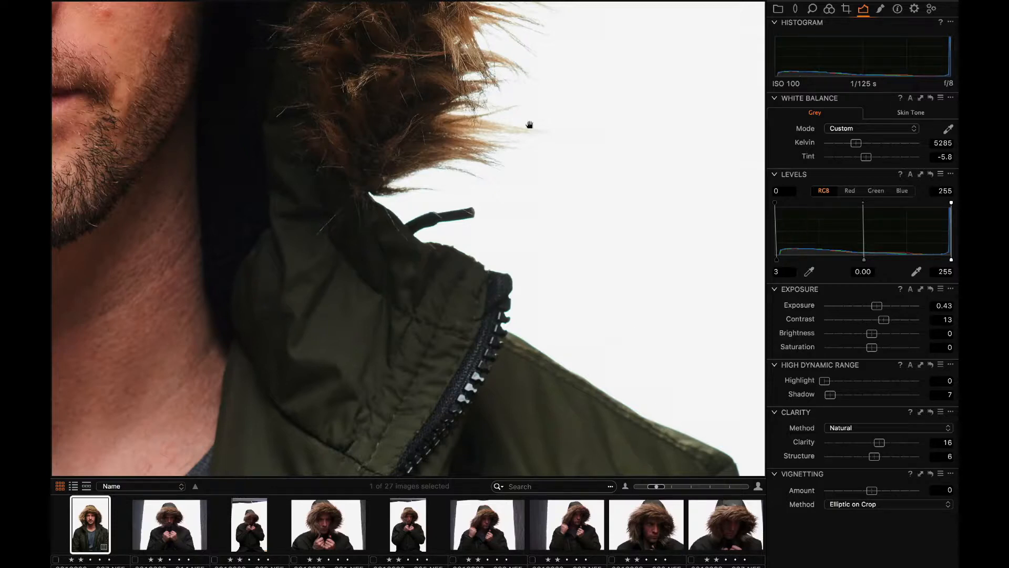
{"action": "left_click", "coordinate": [795, 9]}
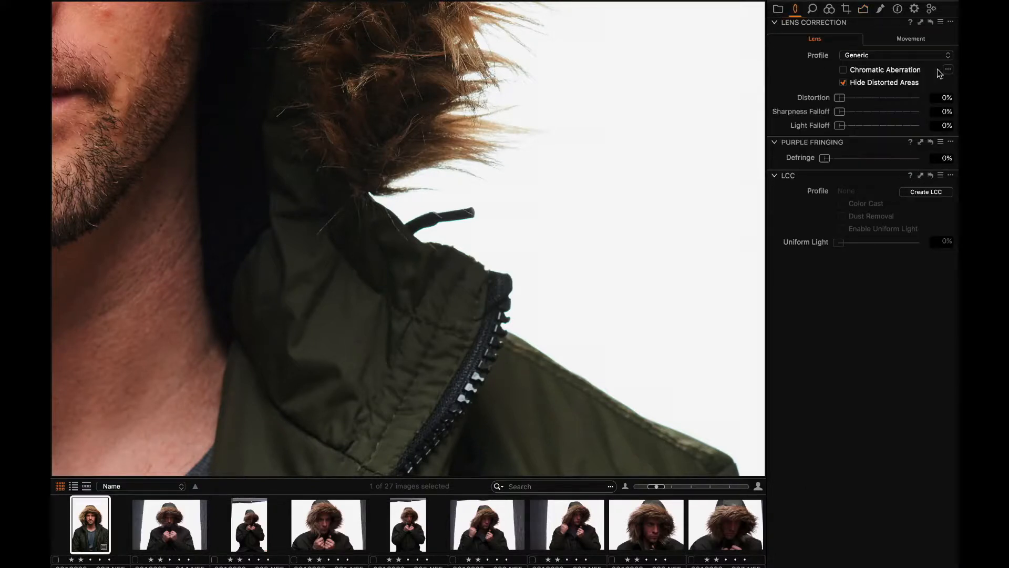
{"action": "left_click", "coordinate": [898, 69]}
{"action": "left_click", "coordinate": [946, 70]}
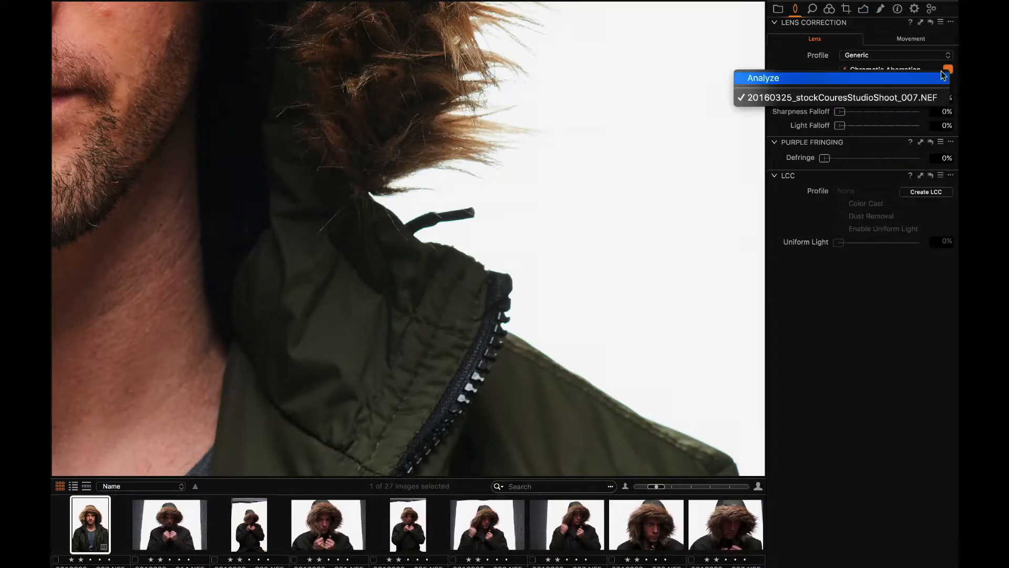
{"action": "left_click", "coordinate": [899, 77]}
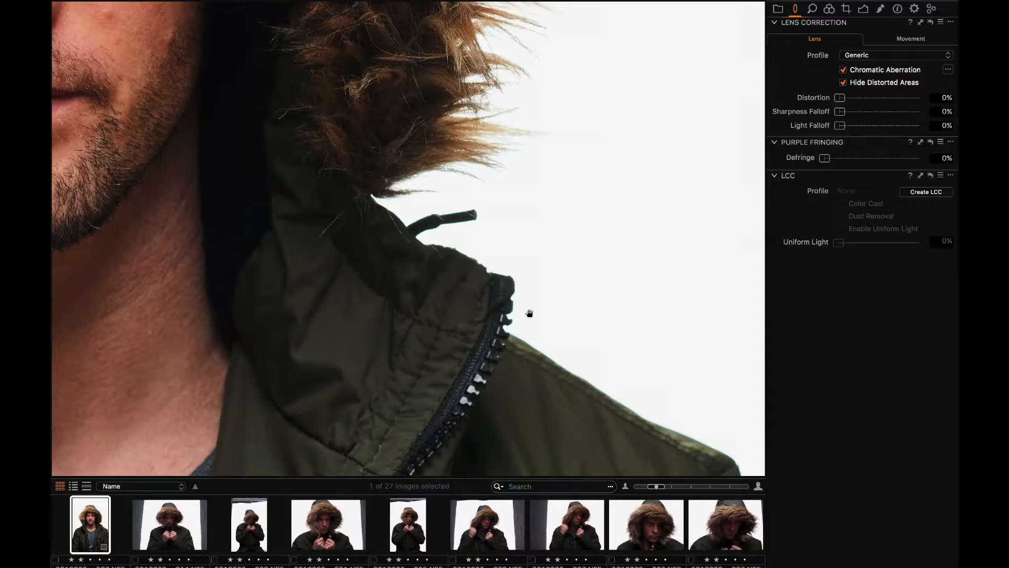
Inspect the jacket edges, collar, face and fur hood up close for remaining color fringing.
{"action": "scroll", "coordinate": [449, 213], "scroll_direction": "left", "scroll_amount": 5}
{"action": "scroll", "coordinate": [449, 213], "scroll_direction": "up", "scroll_amount": 3}
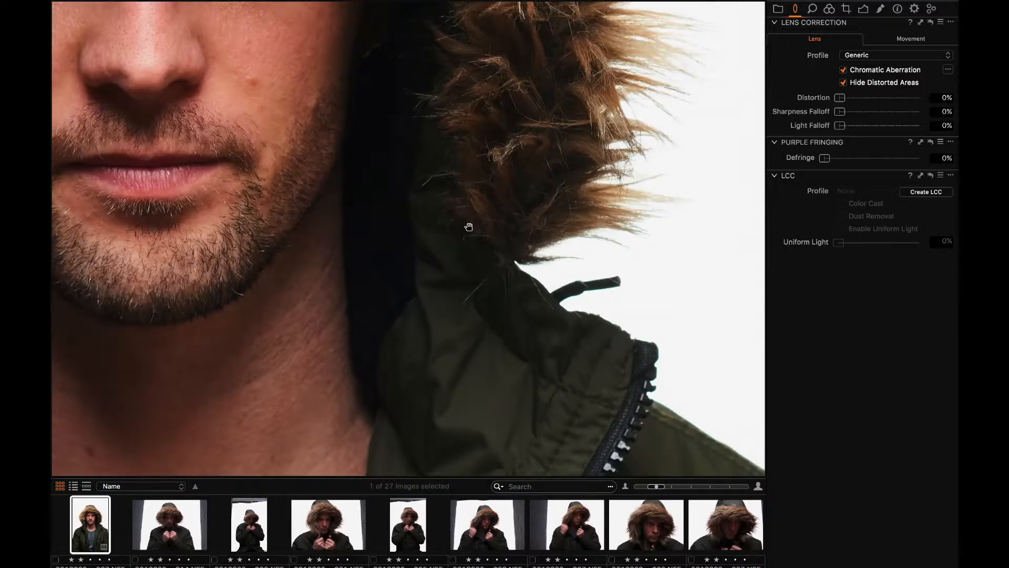
{"action": "double_click", "coordinate": [473, 228]}
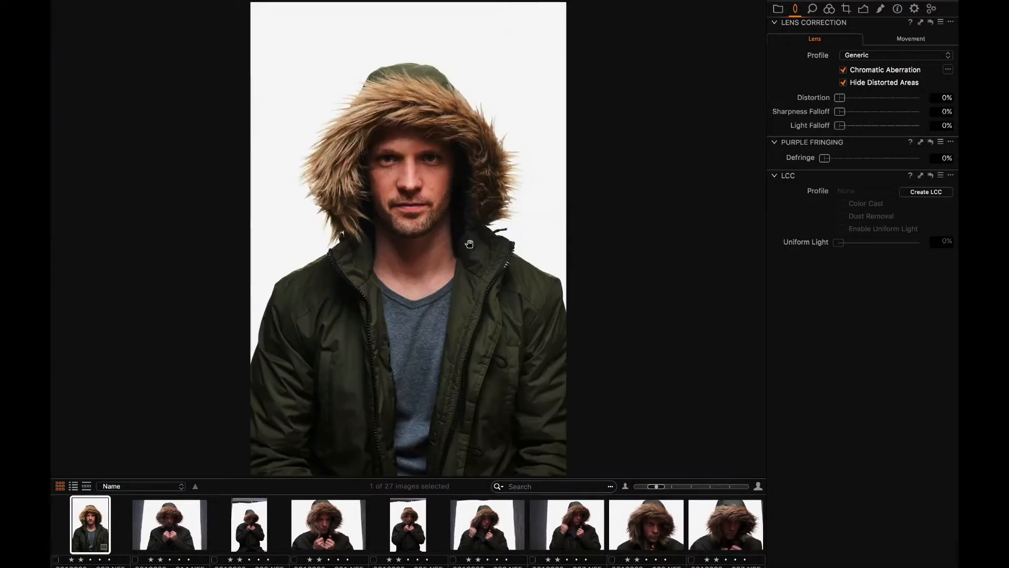
{"action": "double_click", "coordinate": [336, 241]}
{"action": "left_click_drag", "start_coordinate": [337, 241], "coordinate": [440, 85]}
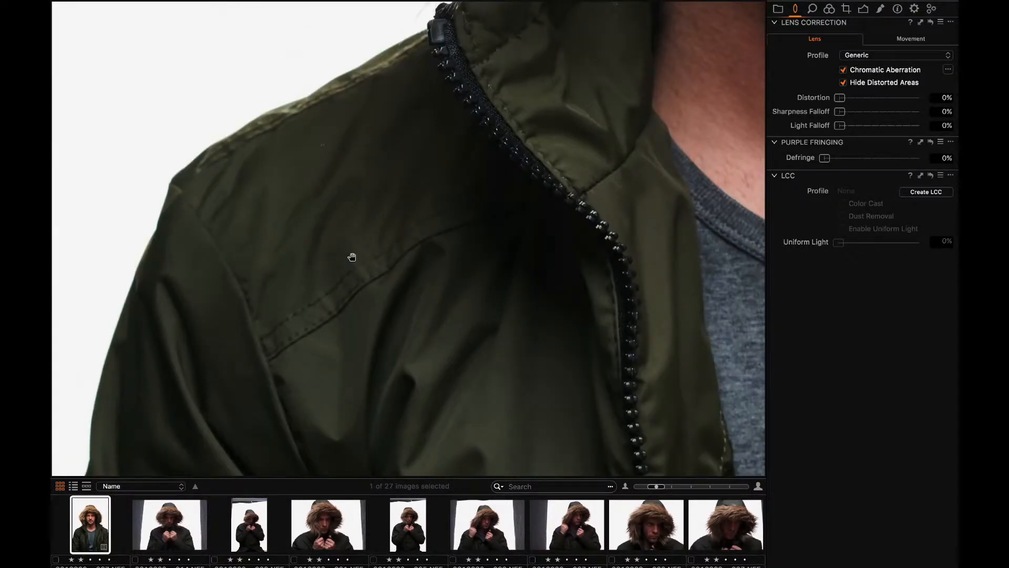
{"action": "left_click_drag", "start_coordinate": [384, 192], "coordinate": [314, 318]}
{"action": "left_click_drag", "start_coordinate": [471, 176], "coordinate": [339, 291]}
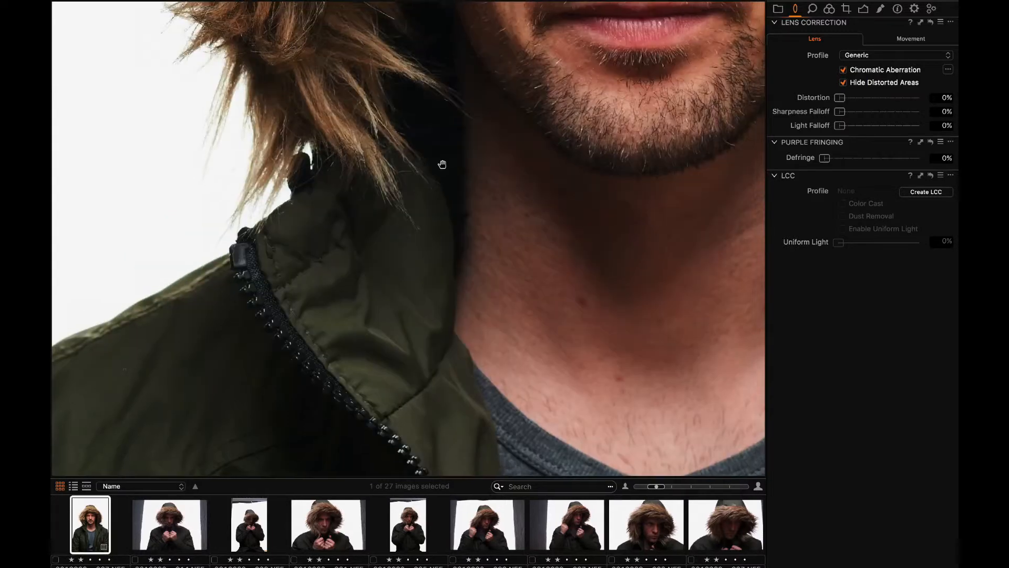
{"action": "left_click_drag", "start_coordinate": [445, 166], "coordinate": [413, 301]}
{"action": "scroll", "coordinate": [436, 221], "scroll_direction": "up", "scroll_amount": 12}
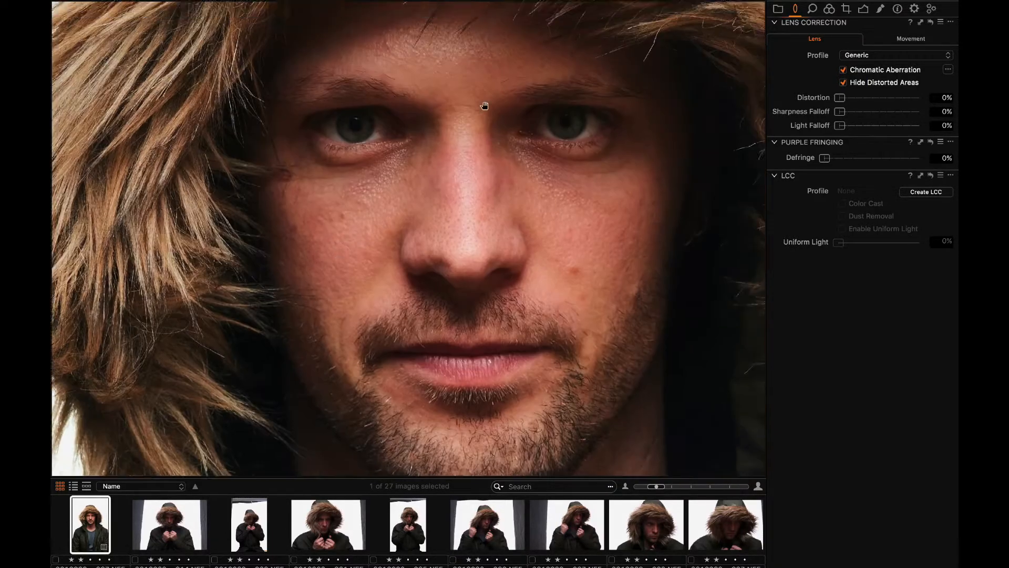
{"action": "scroll", "coordinate": [447, 220], "scroll_direction": "up", "scroll_amount": 5}
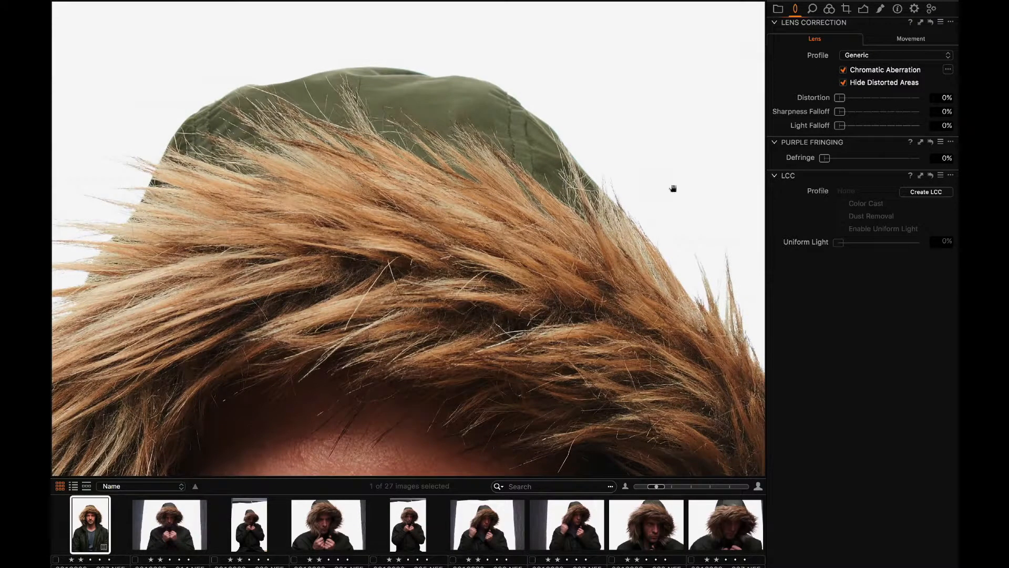
{"action": "scroll", "coordinate": [583, 209], "scroll_direction": "down", "scroll_amount": 6}
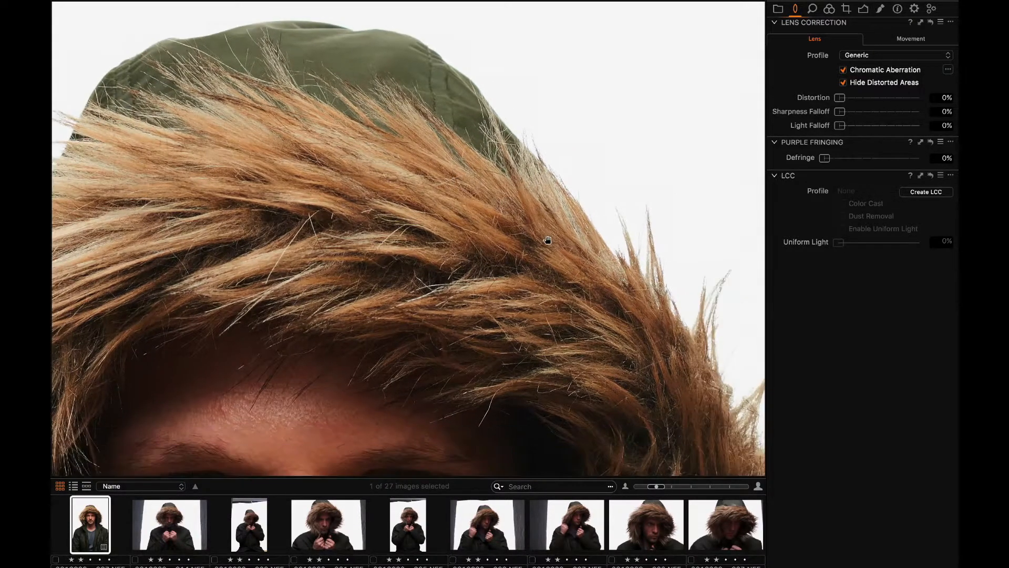
Set the High Dynamic Range Highlight recovery to 10 to bring back detail in the bright fur edges of the hood.
{"action": "scroll", "coordinate": [543, 288], "scroll_direction": "up", "scroll_amount": 1}
{"action": "scroll", "coordinate": [594, 265], "scroll_direction": "down", "scroll_amount": 6}
{"action": "scroll", "coordinate": [594, 265], "scroll_direction": "right", "scroll_amount": 6}
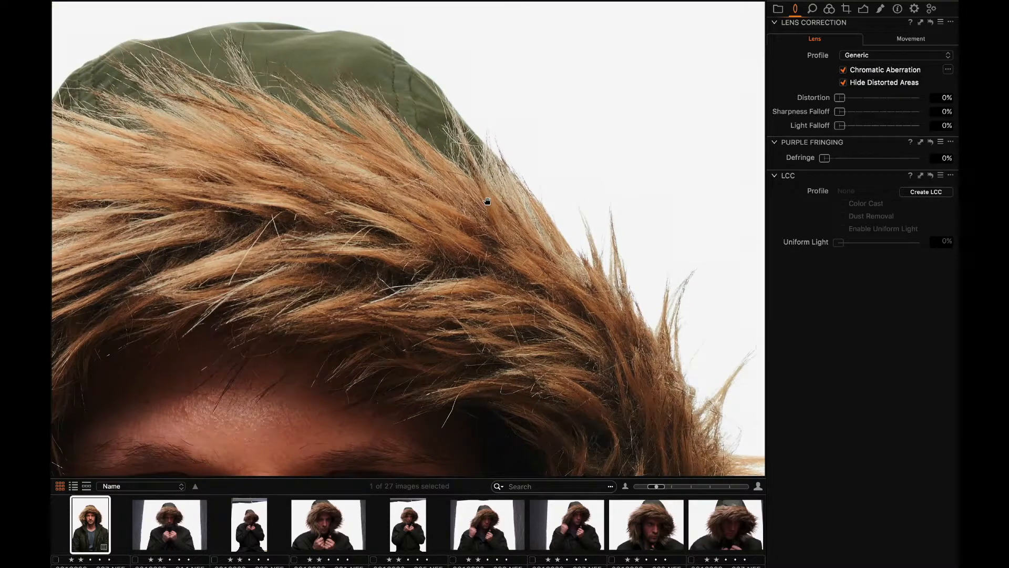
{"action": "scroll", "coordinate": [558, 198], "scroll_direction": "down", "scroll_amount": 3}
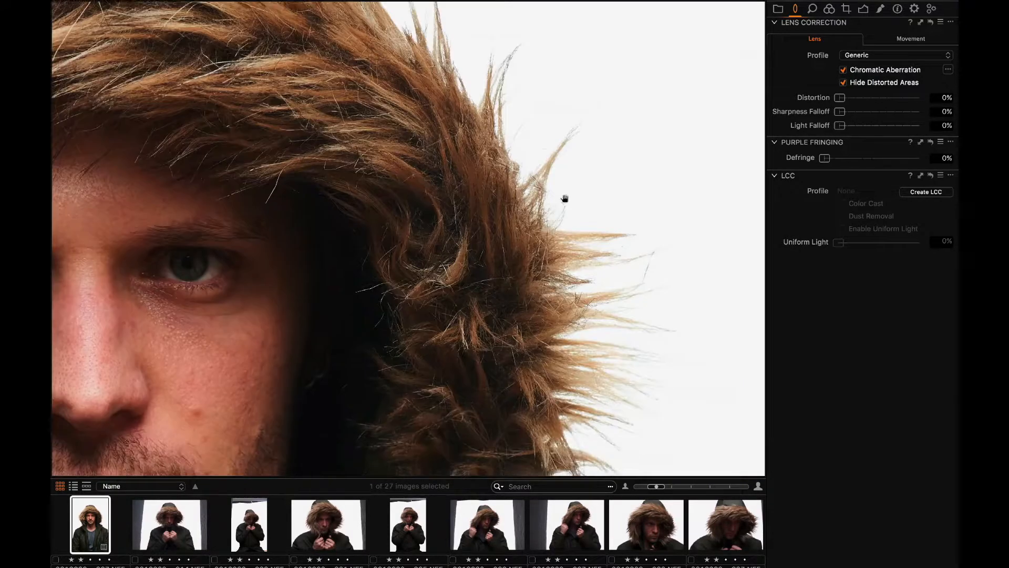
{"action": "scroll", "coordinate": [610, 236], "scroll_direction": "down", "scroll_amount": 3}
{"action": "scroll", "coordinate": [600, 257], "scroll_direction": "down", "scroll_amount": 3}
{"action": "scroll", "coordinate": [600, 256], "scroll_direction": "left", "scroll_amount": 2}
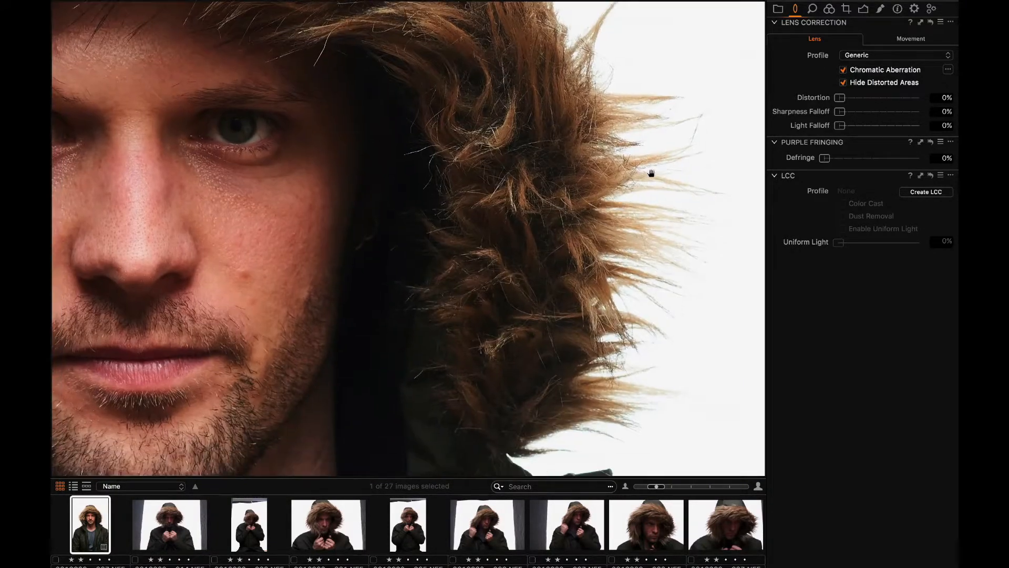
{"action": "left_click", "coordinate": [863, 9]}
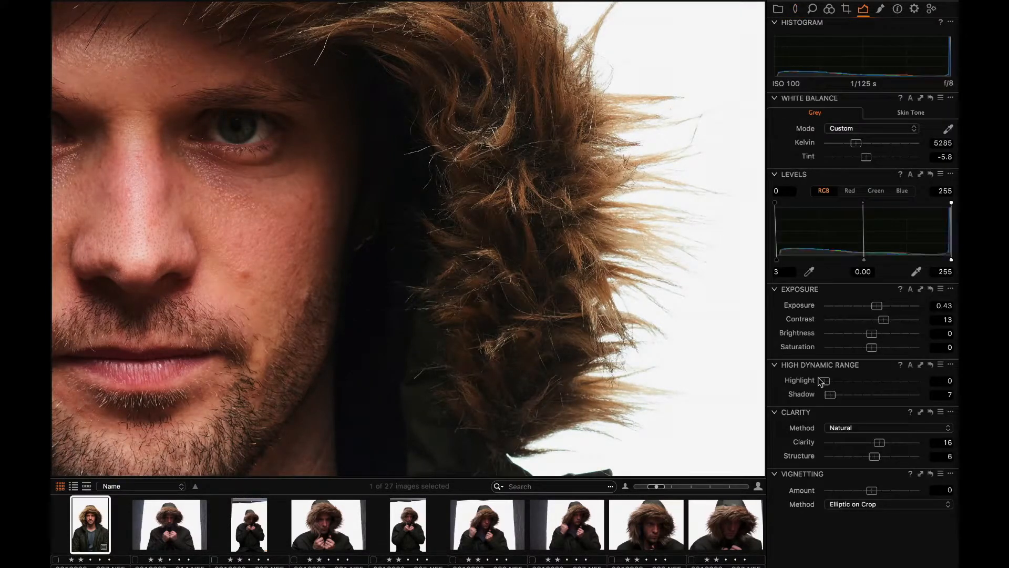
{"action": "left_click_drag", "start_coordinate": [825, 379], "coordinate": [830, 380]}
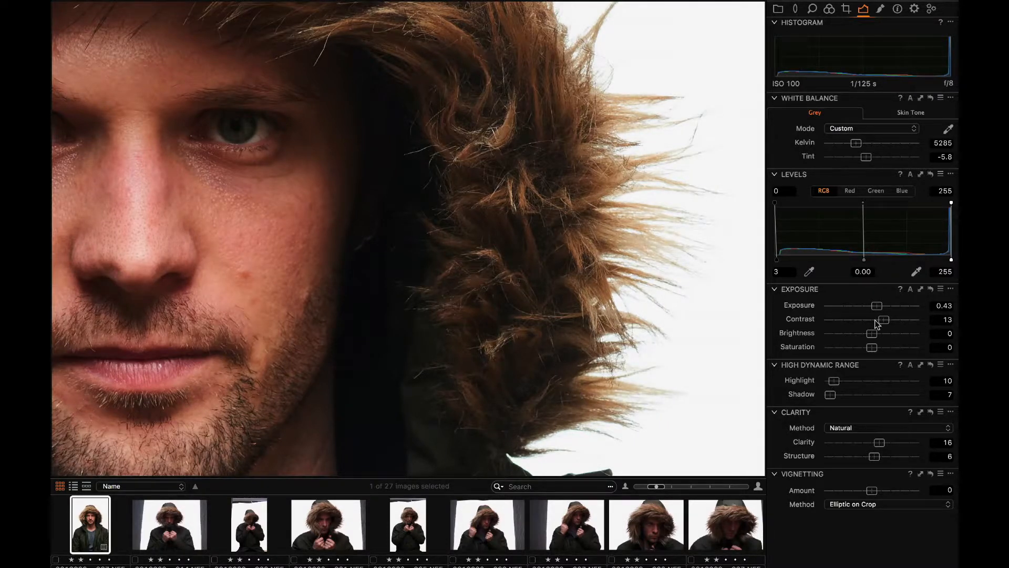
Try the Levels white point at 250 with Highlight recovery at 16, and return them to 255 and 10.
{"action": "left_click_drag", "start_coordinate": [949, 260], "coordinate": [948, 259]}
{"action": "left_click_drag", "start_coordinate": [842, 379], "coordinate": [847, 378]}
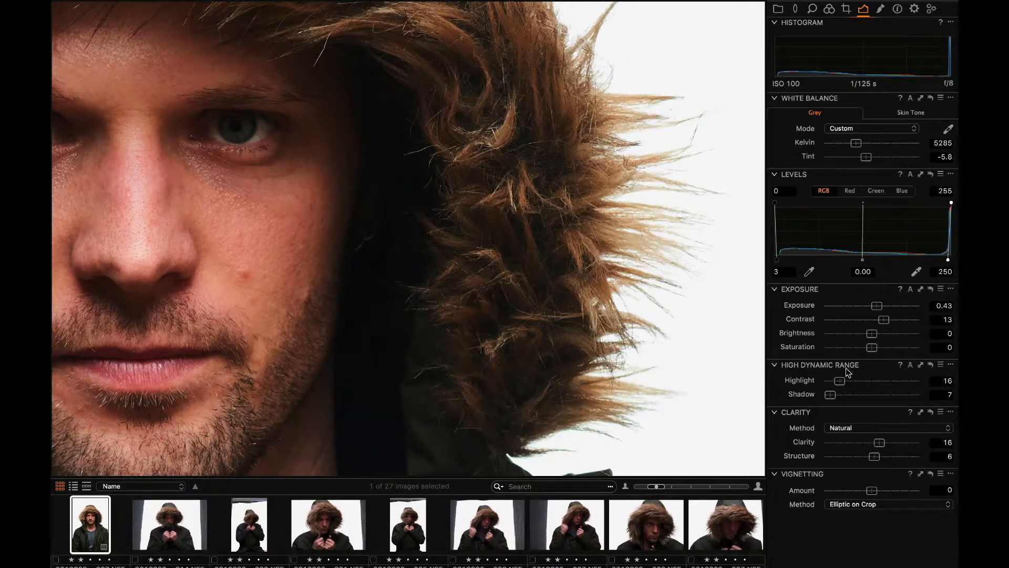
{"action": "left_click_drag", "start_coordinate": [946, 256], "coordinate": [951, 257]}
{"action": "left_click_drag", "start_coordinate": [834, 375], "coordinate": [829, 374]}
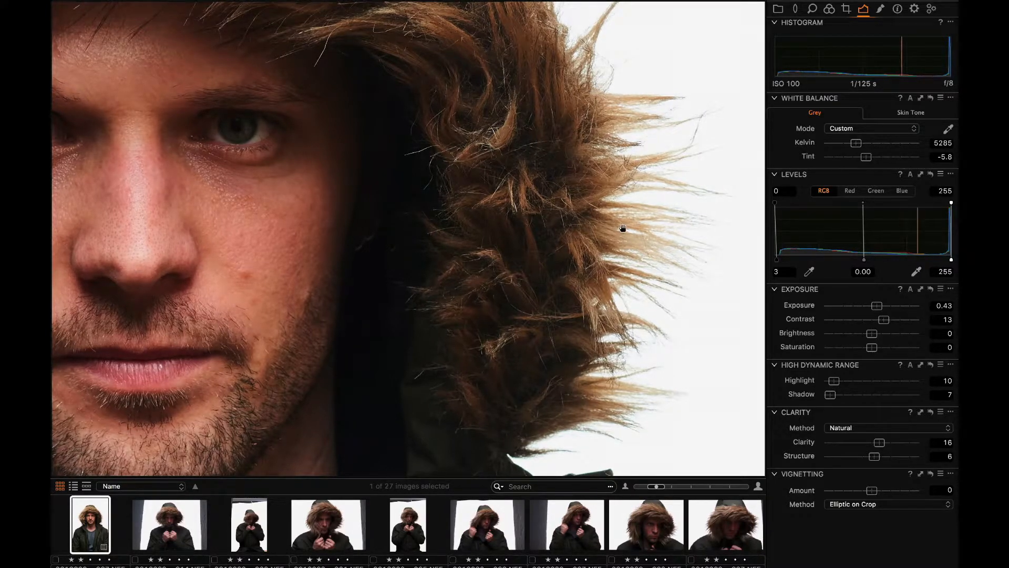
Set the Highlight recovery to 11 and the Shadow recovery to 16, checking the fur edge and jacket collar up close.
{"action": "key", "text": "super+0"}
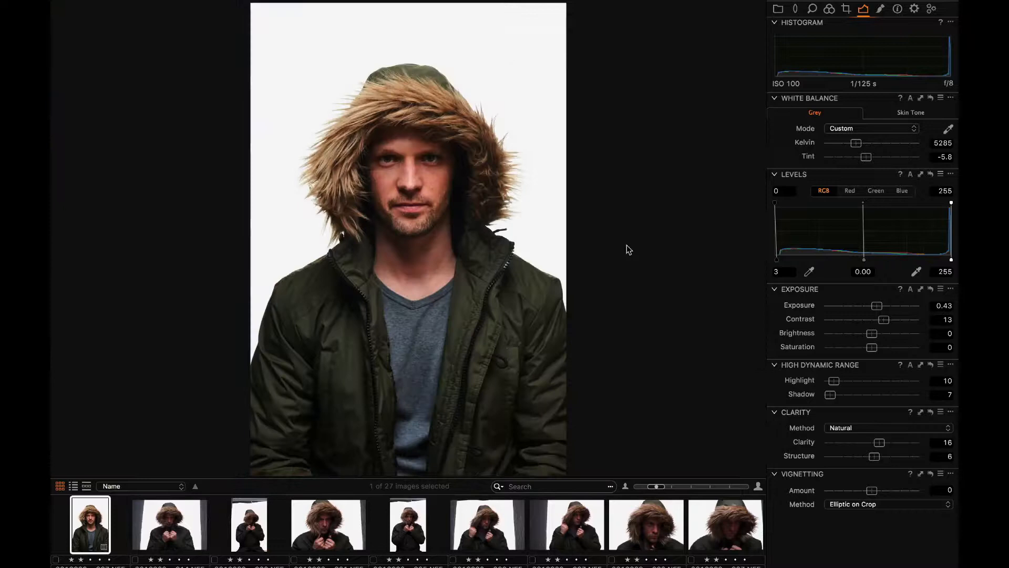
{"action": "left_click", "coordinate": [485, 109]}
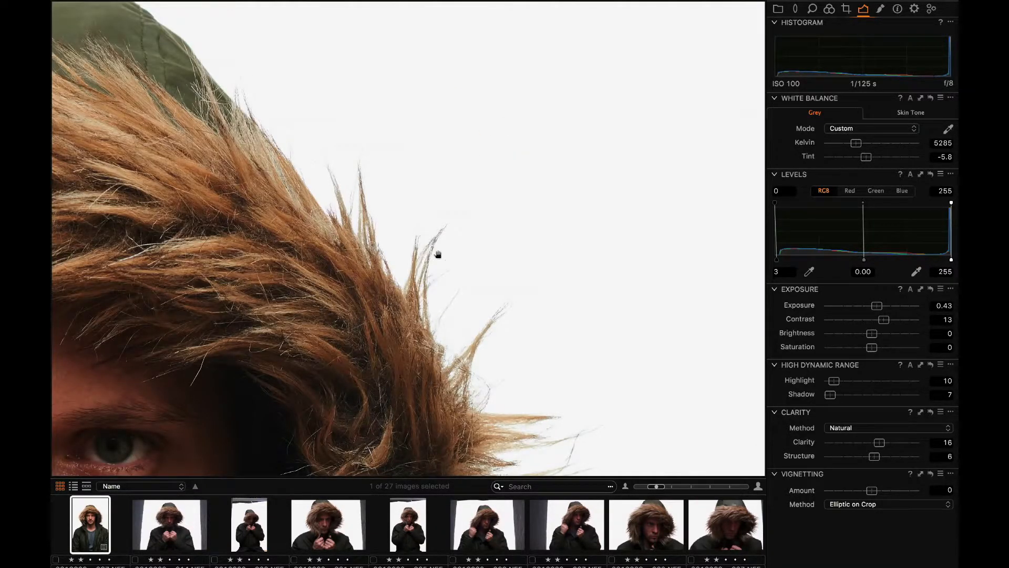
{"action": "left_click_drag", "start_coordinate": [511, 347], "coordinate": [452, 186]}
{"action": "scroll", "coordinate": [463, 168], "scroll_direction": "down", "scroll_amount": 5}
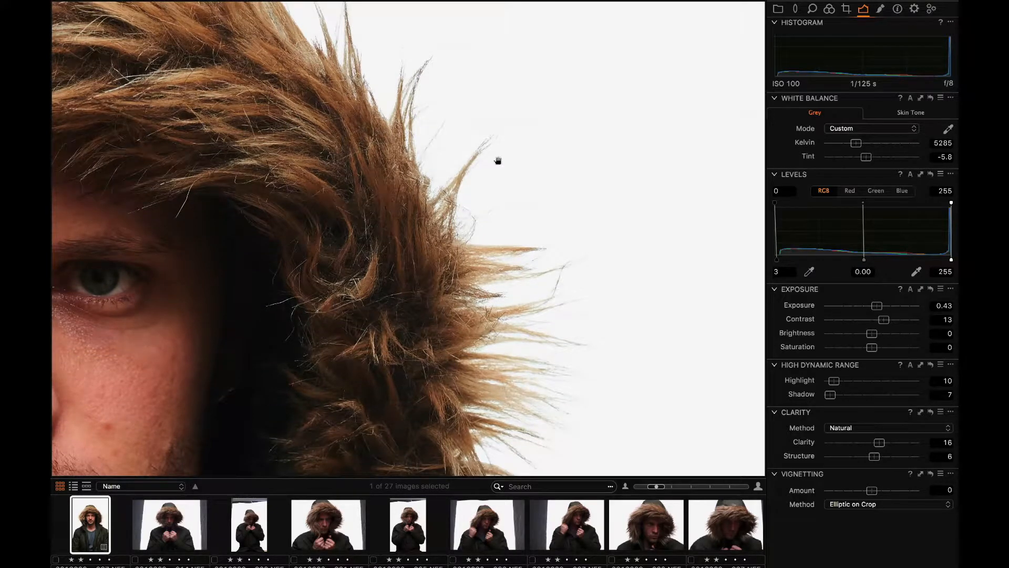
{"action": "scroll", "coordinate": [473, 157], "scroll_direction": "down", "scroll_amount": 4}
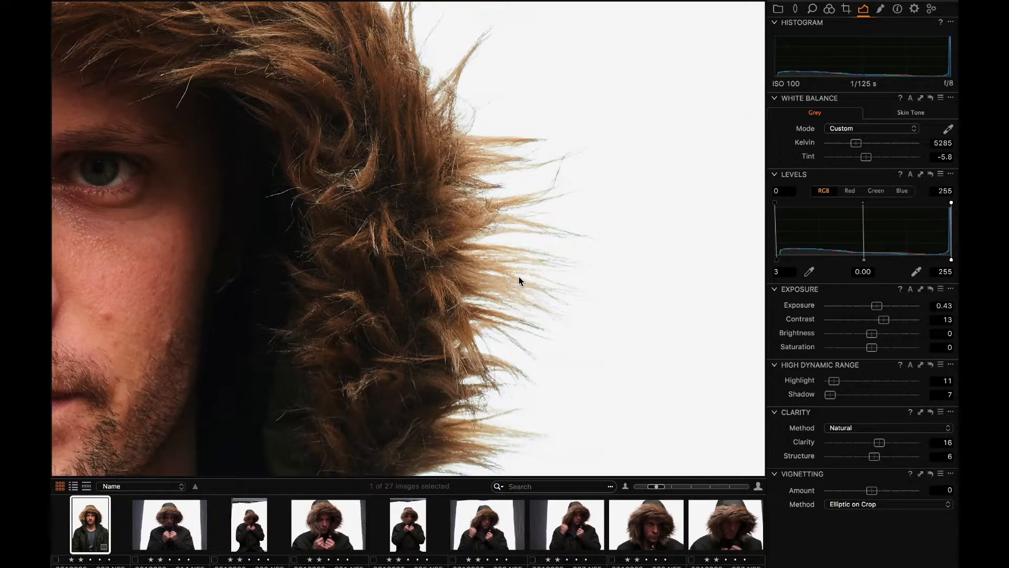
{"action": "key", "text": "z"}
{"action": "key", "text": "z"}
{"action": "key", "text": "z"}
{"action": "key", "text": "z"}
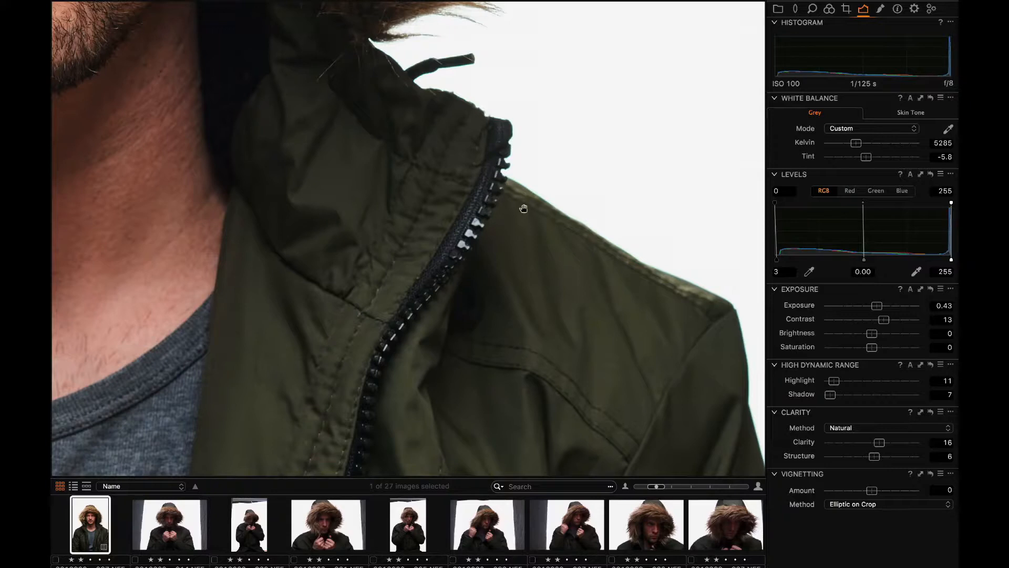
{"action": "key", "text": "z"}
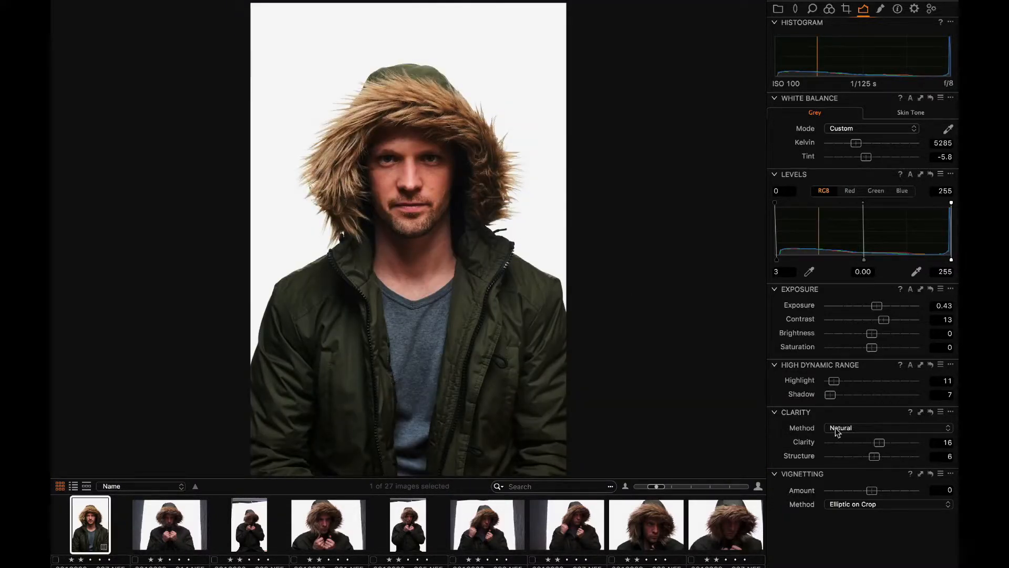
{"action": "left_click_drag", "start_coordinate": [834, 395], "coordinate": [840, 395]}
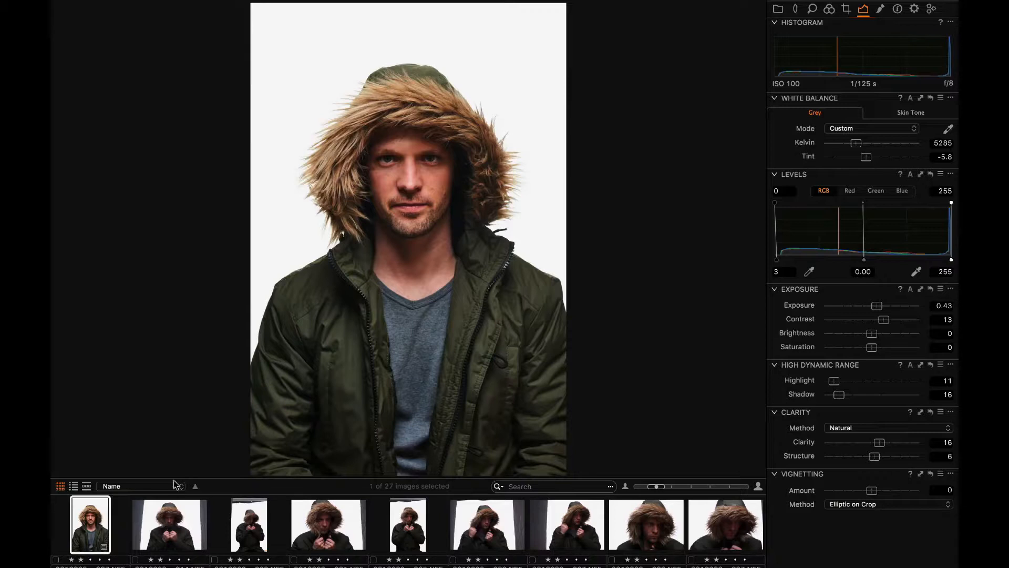
Reset the portrait's adjustments to compare it with the unedited shot, and undo the reset.
{"action": "mouse_move", "coordinate": [164, 2]}
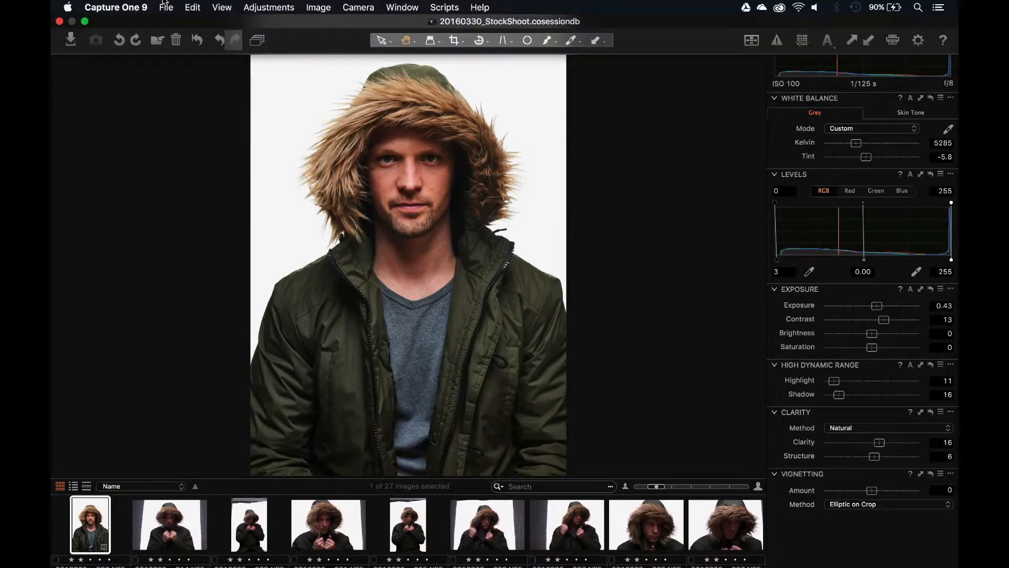
{"action": "left_click", "coordinate": [197, 40]}
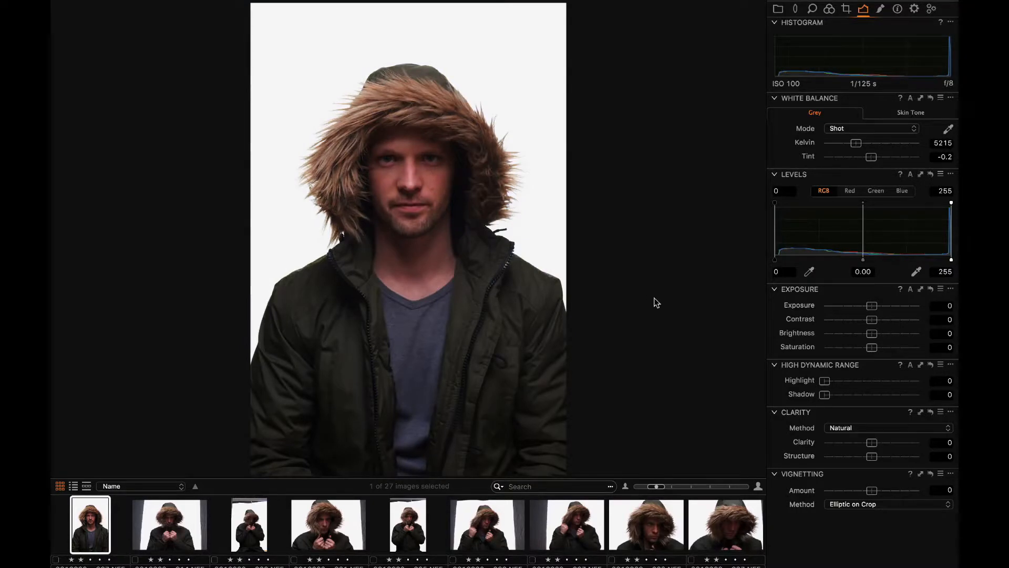
{"action": "key", "text": "super+z"}
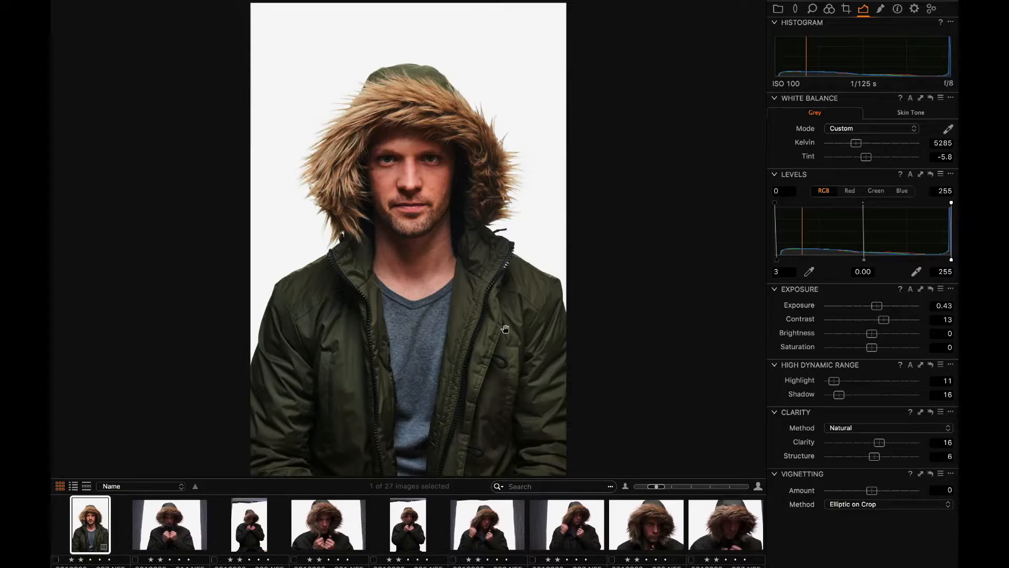
Set the portrait's Contrast to 6, comparing it with the unedited next photo, and try a lower Saturation before returning it to 0.
{"action": "key", "text": "Right"}
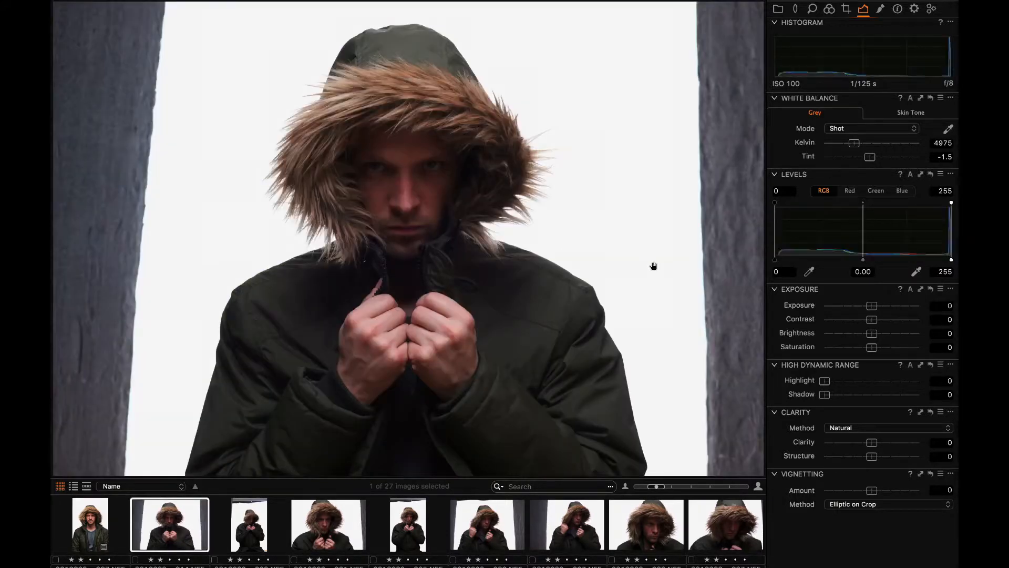
{"action": "key", "text": "Left"}
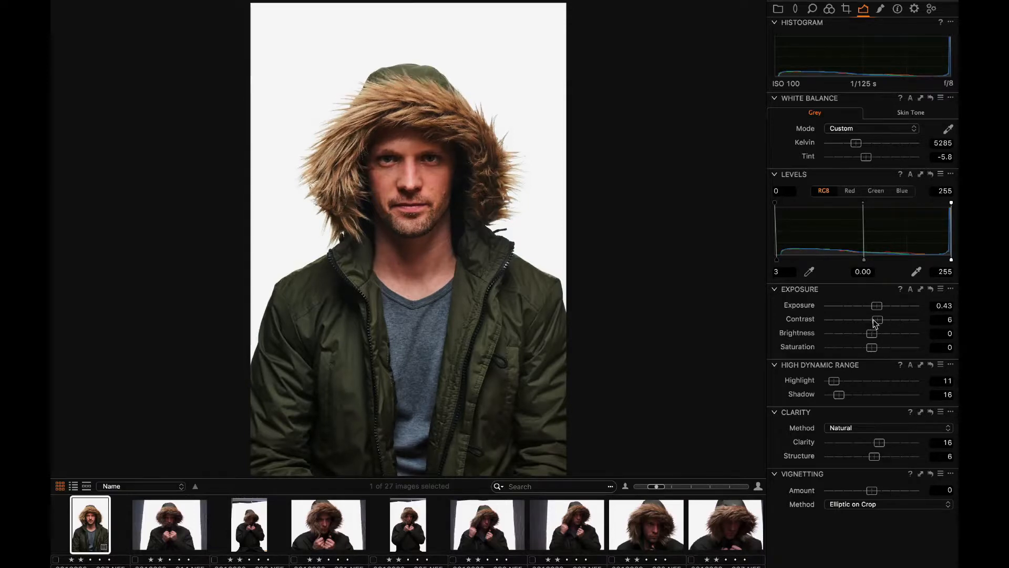
{"action": "key", "text": "Right"}
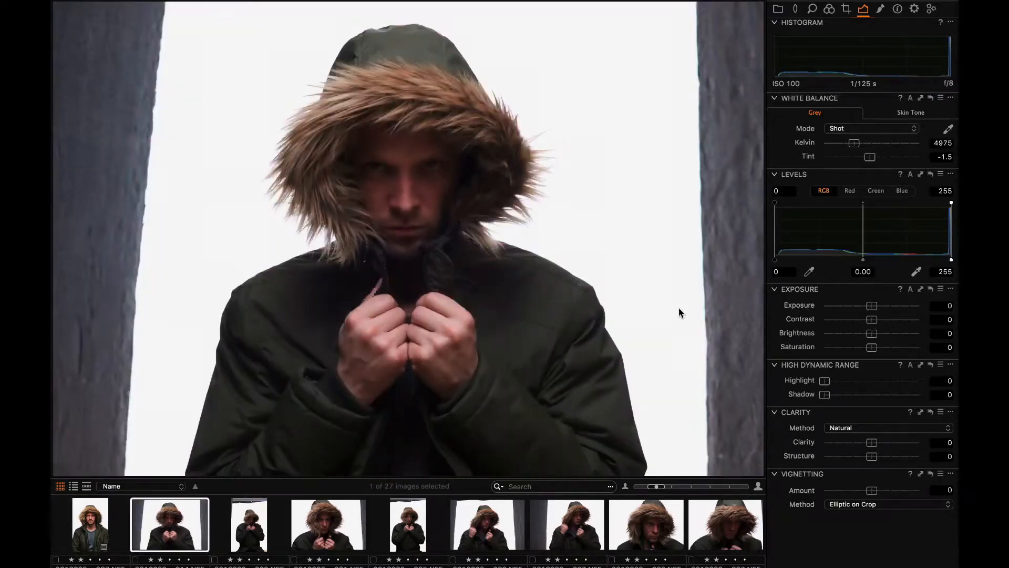
{"action": "key", "text": "Left"}
{"action": "mouse_move", "coordinate": [836, 2]}
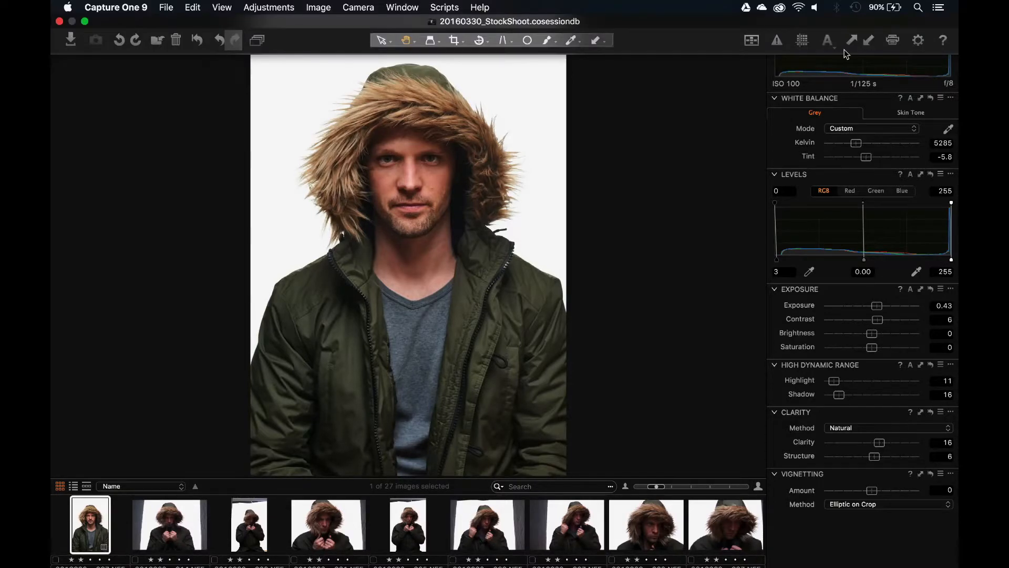
{"action": "left_click", "coordinate": [863, 348]}
{"action": "mouse_move", "coordinate": [864, 348]}
{"action": "left_mouse_down"}
{"action": "mouse_move", "coordinate": [891, 348]}
{"action": "mouse_move", "coordinate": [872, 350]}
{"action": "left_mouse_up"}
Copy the first portrait's adjustments and apply them to the eleven white-background jacket photos that follow it.
{"action": "right_click", "coordinate": [81, 522]}
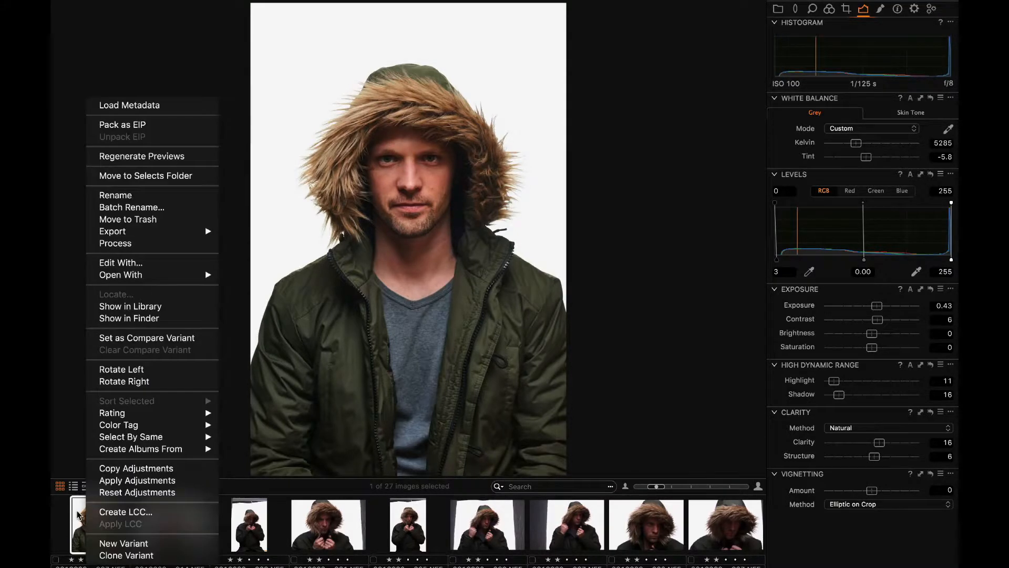
{"action": "left_click", "coordinate": [162, 469]}
{"action": "left_click", "coordinate": [184, 519]}
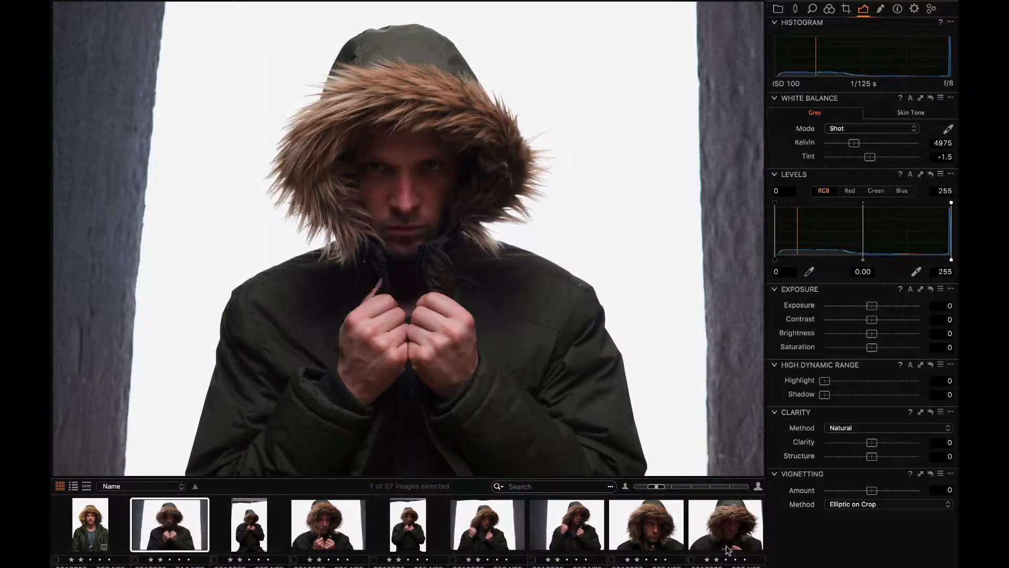
{"action": "scroll", "coordinate": [288, 506], "scroll_direction": "down", "scroll_amount": 3}
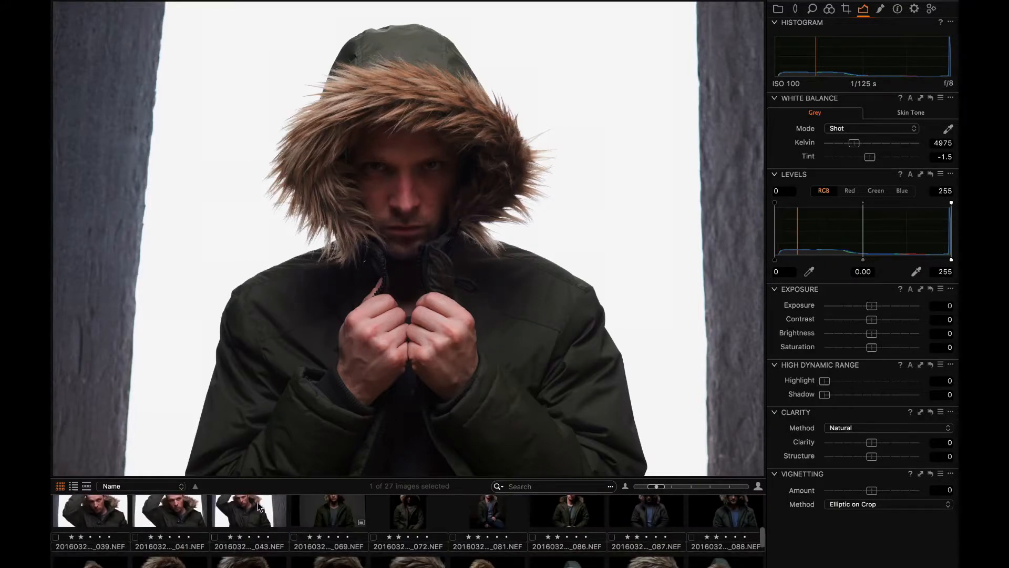
{"action": "left_click", "coordinate": [284, 515], "text": "shift"}
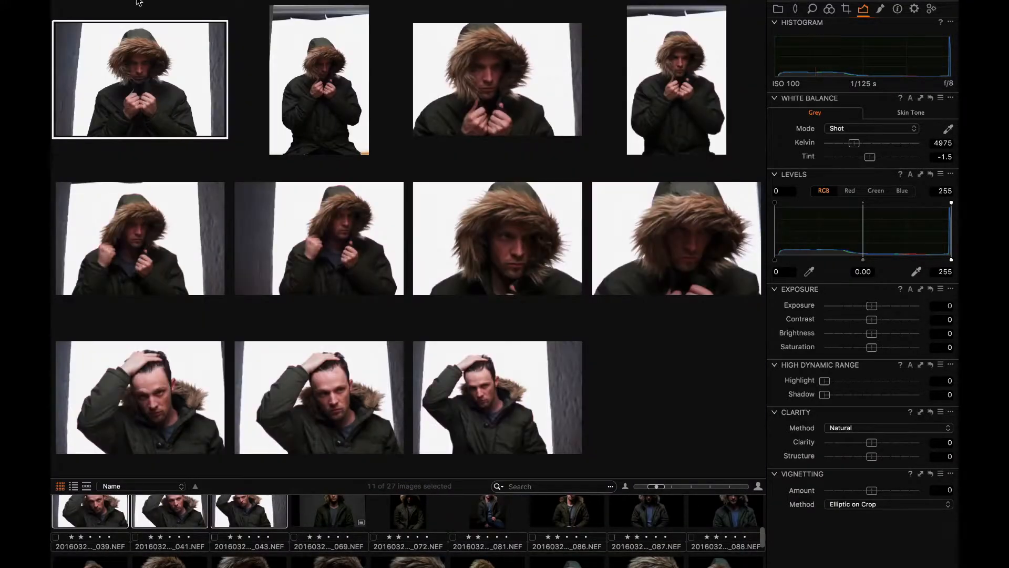
{"action": "left_click", "coordinate": [257, 40]}
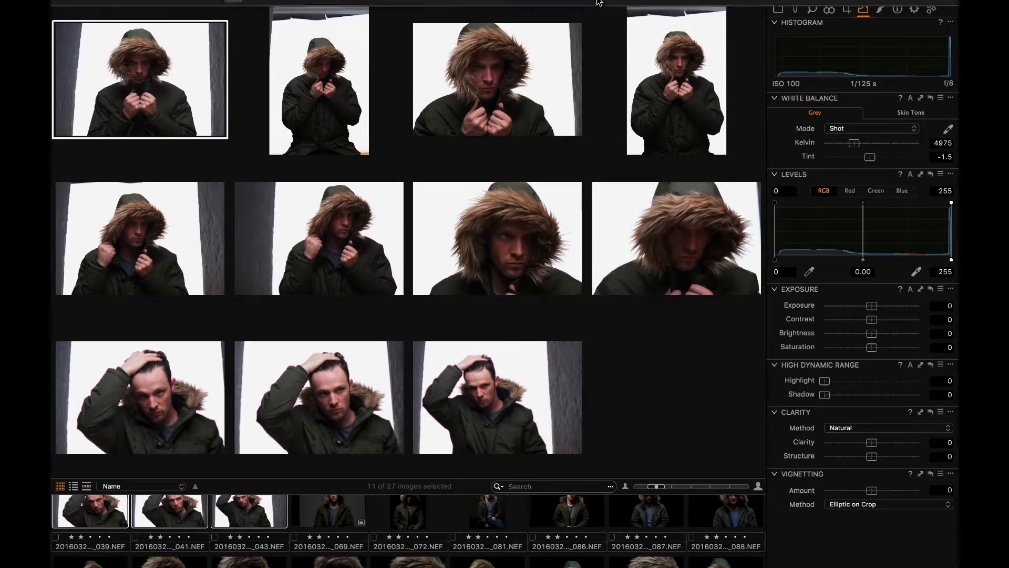
{"action": "left_click", "coordinate": [863, 42]}
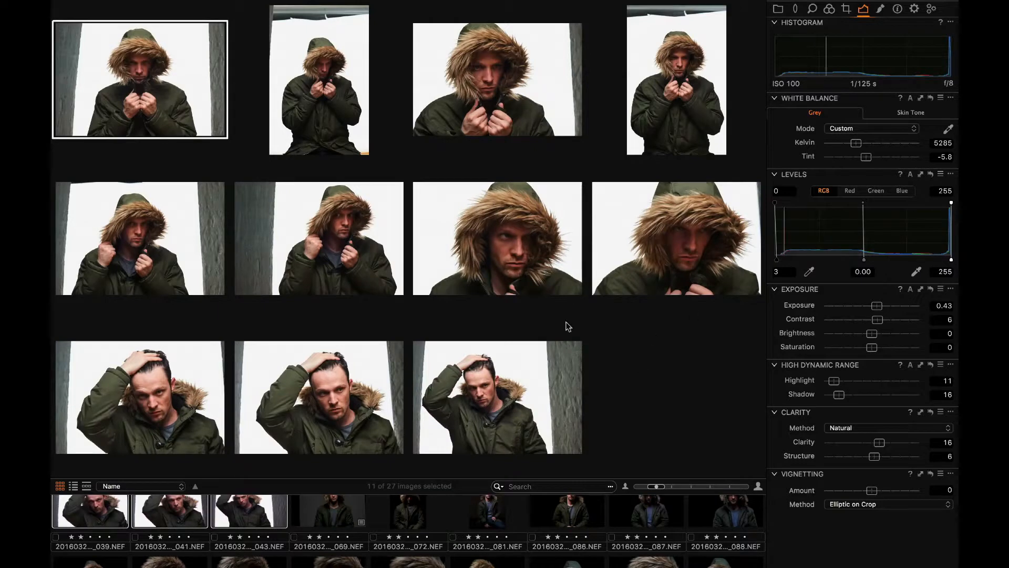
Review the white-background photos one by one at full view, starting from the first portrait, to check the applied adjustments.
{"action": "scroll", "coordinate": [399, 534], "scroll_direction": "up", "scroll_amount": 3}
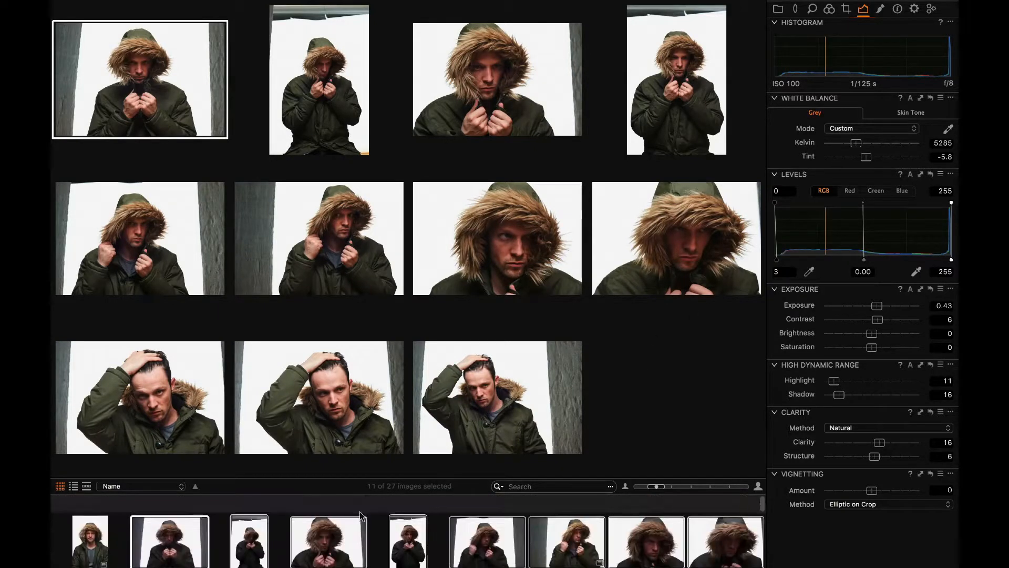
{"action": "left_click", "coordinate": [217, 517]}
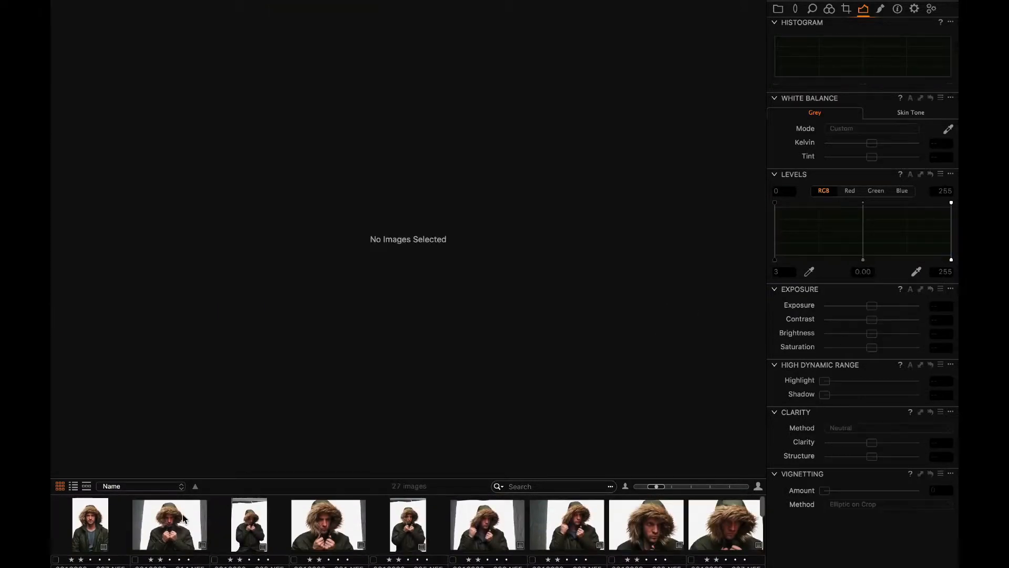
{"action": "left_click", "coordinate": [87, 518]}
{"action": "key", "text": "Right"}
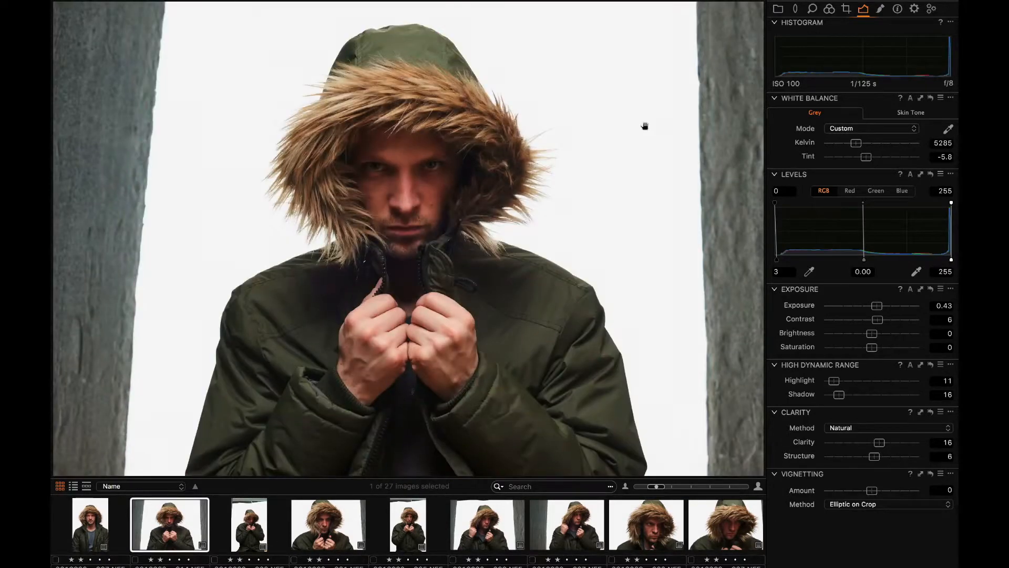
{"action": "key", "text": "Right"}
{"action": "key", "text": "Right"}
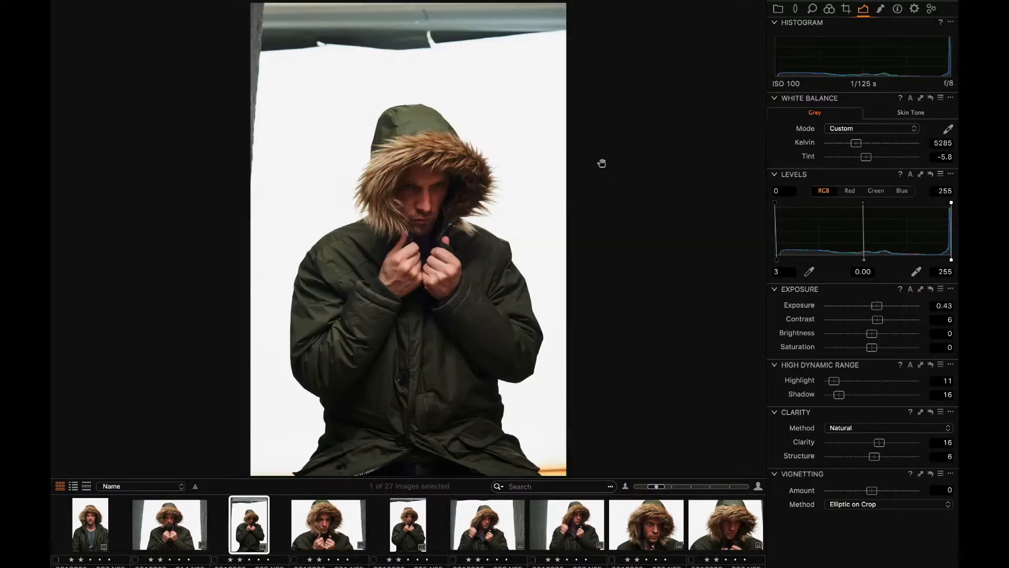
{"action": "key", "text": "Right"}
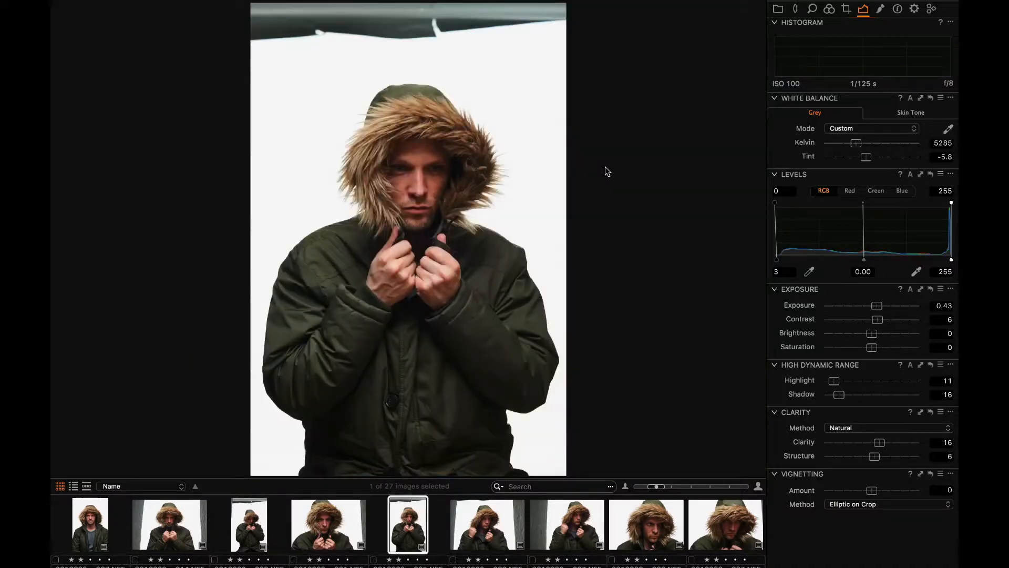
{"action": "key", "text": "Right"}
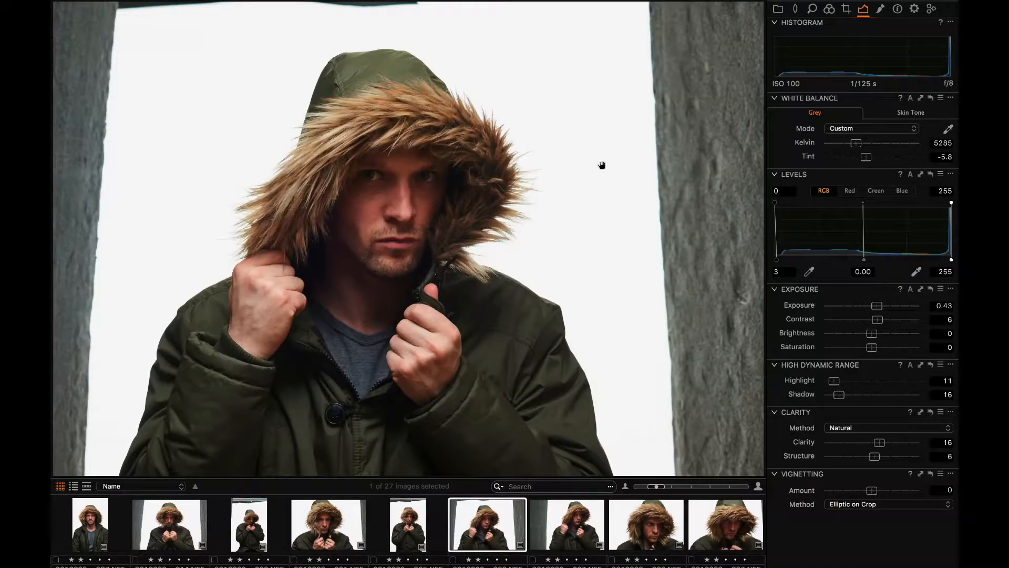
{"action": "key", "text": "Right"}
{"action": "key", "text": "Right"}
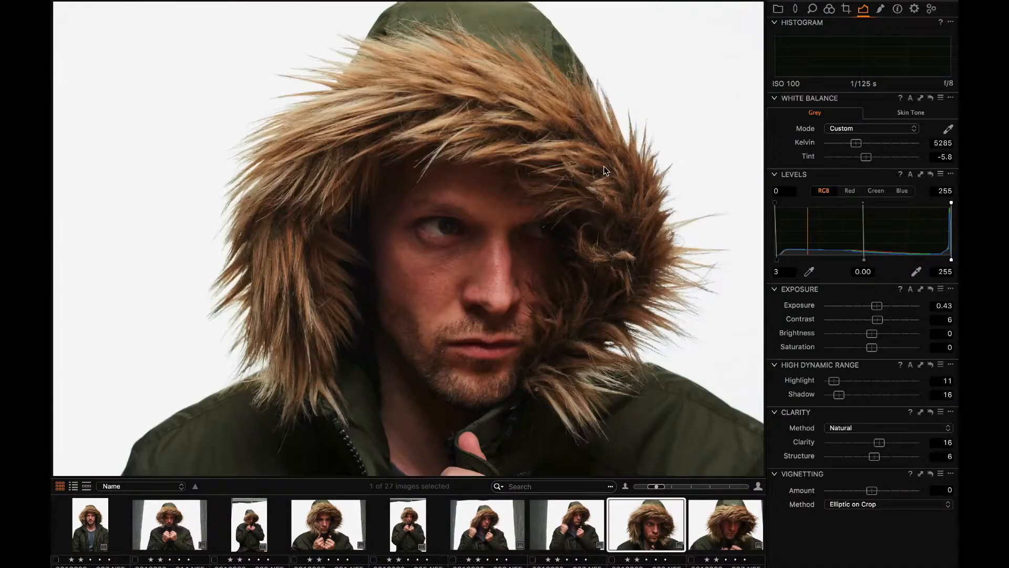
{"action": "key", "text": "Right"}
{"action": "key", "text": "Right"}
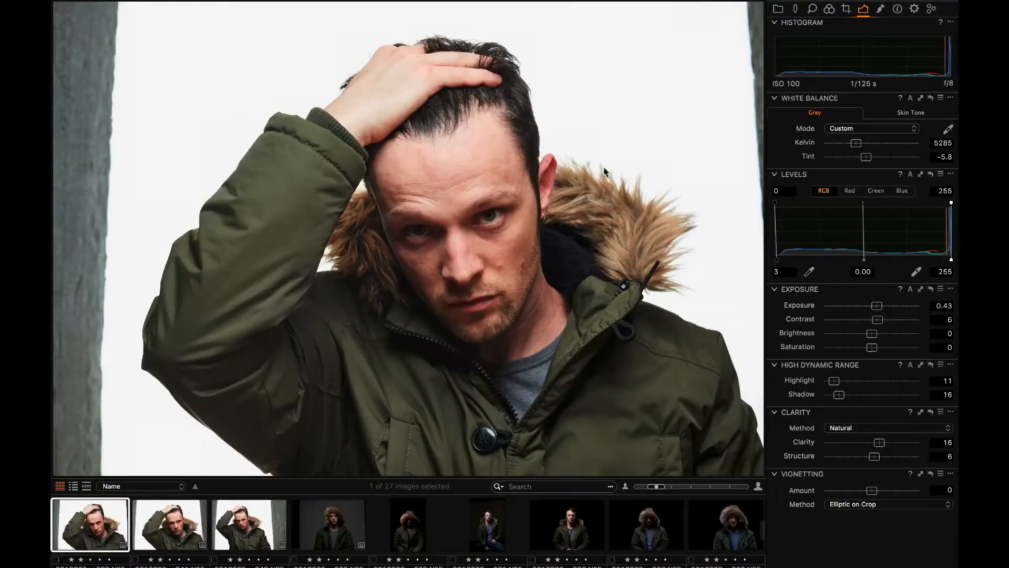
Check the first white-background portrait with the exposure warning turned on and off, and view the third portrait for comparison.
{"action": "key", "text": "super+e"}
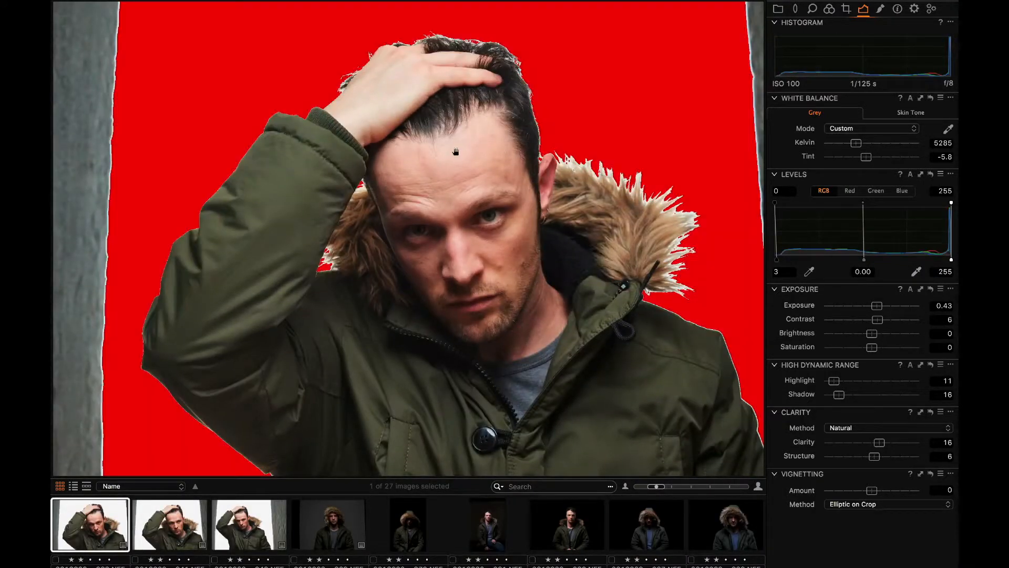
{"action": "key", "text": "super+e"}
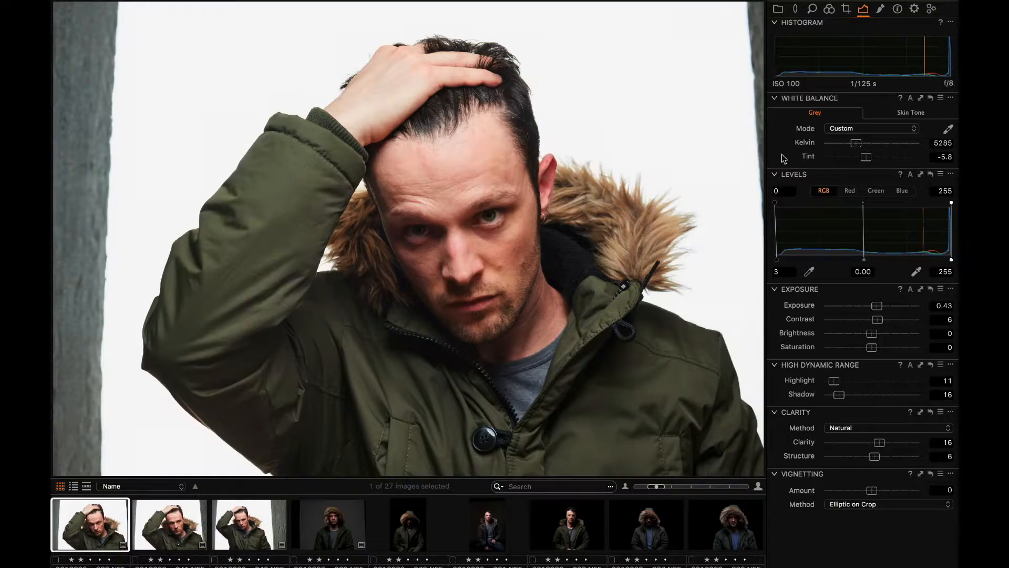
{"action": "key", "text": "Right"}
{"action": "key", "text": "Right"}
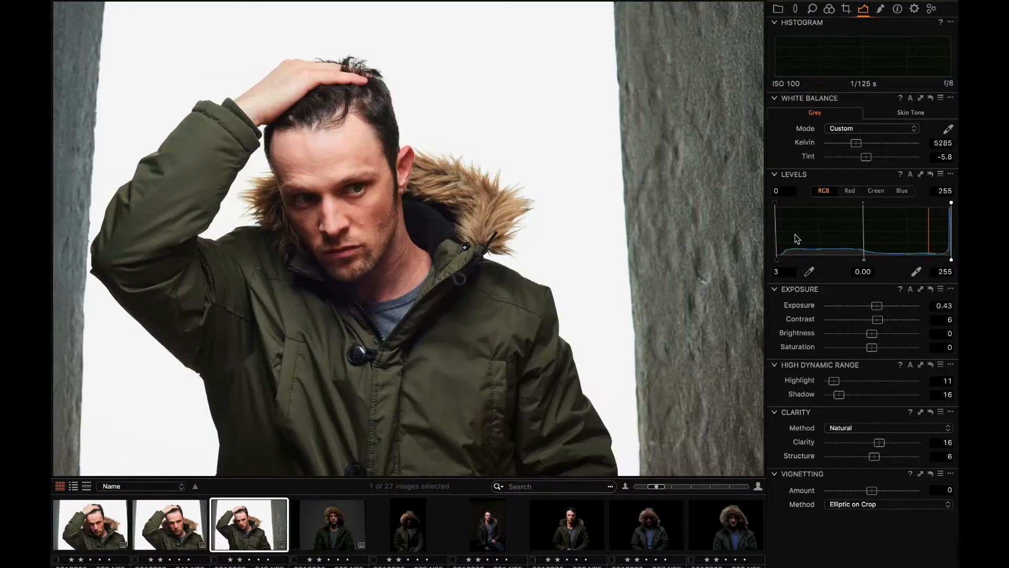
Try the copied white-background adjustments on the grey-background hooded portrait, and undo them.
{"action": "key", "text": "Right"}
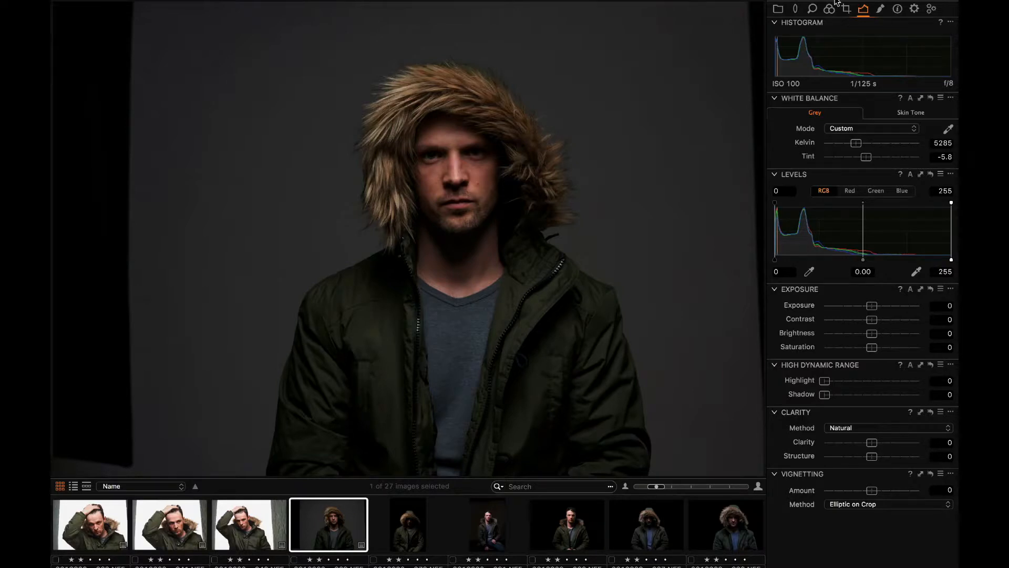
{"action": "mouse_move", "coordinate": [863, 2]}
{"action": "left_click", "coordinate": [866, 39]}
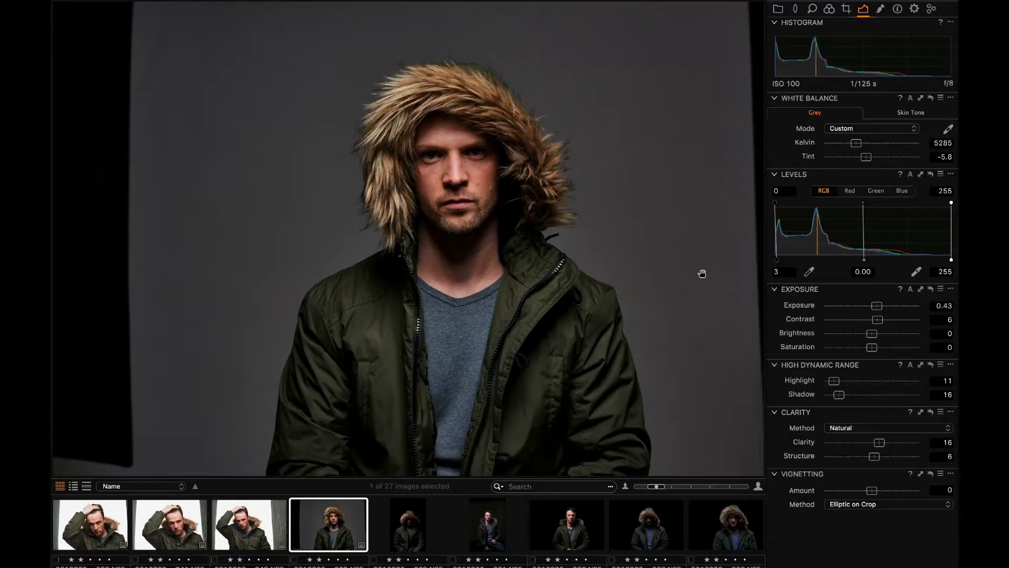
{"action": "key", "text": "super+z"}
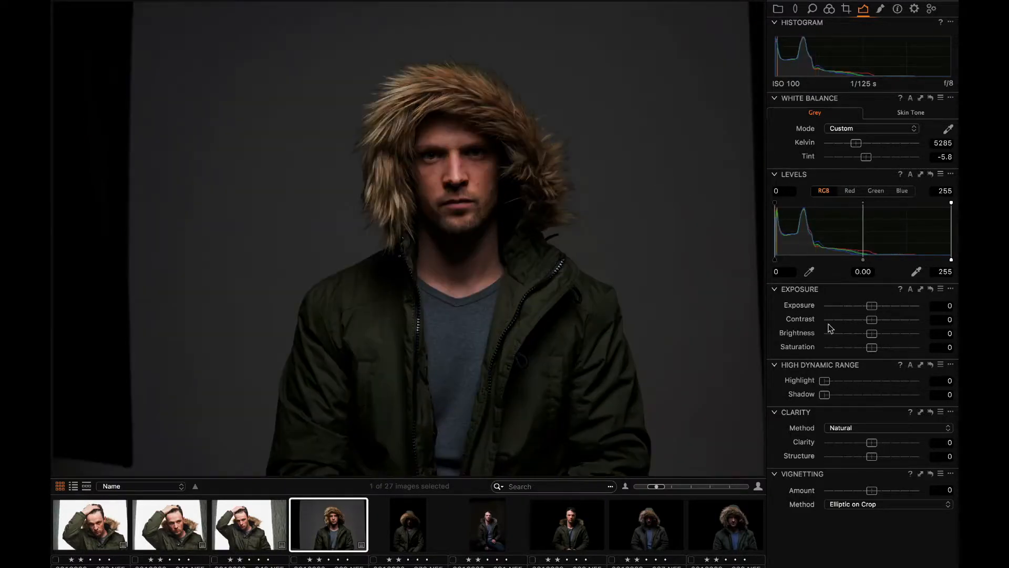
Brighten the grey-background hooded portrait with Exposure 1.17, Contrast 4 and a Highlight recovery of 40.
{"action": "left_click_drag", "start_coordinate": [873, 305], "coordinate": [882, 306]}
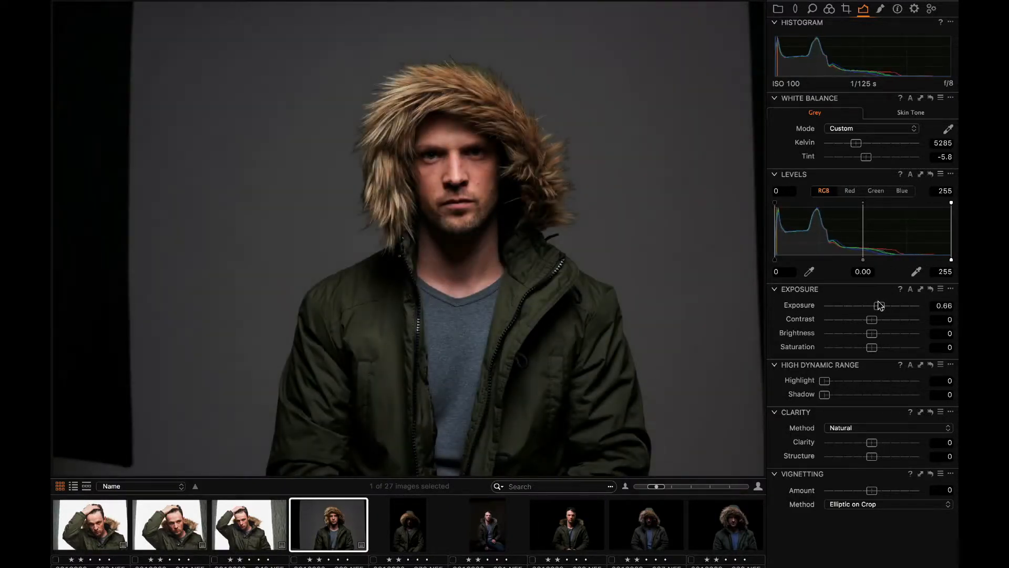
{"action": "left_click_drag", "start_coordinate": [873, 320], "coordinate": [875, 320]}
{"action": "left_click_drag", "start_coordinate": [825, 382], "coordinate": [838, 383]}
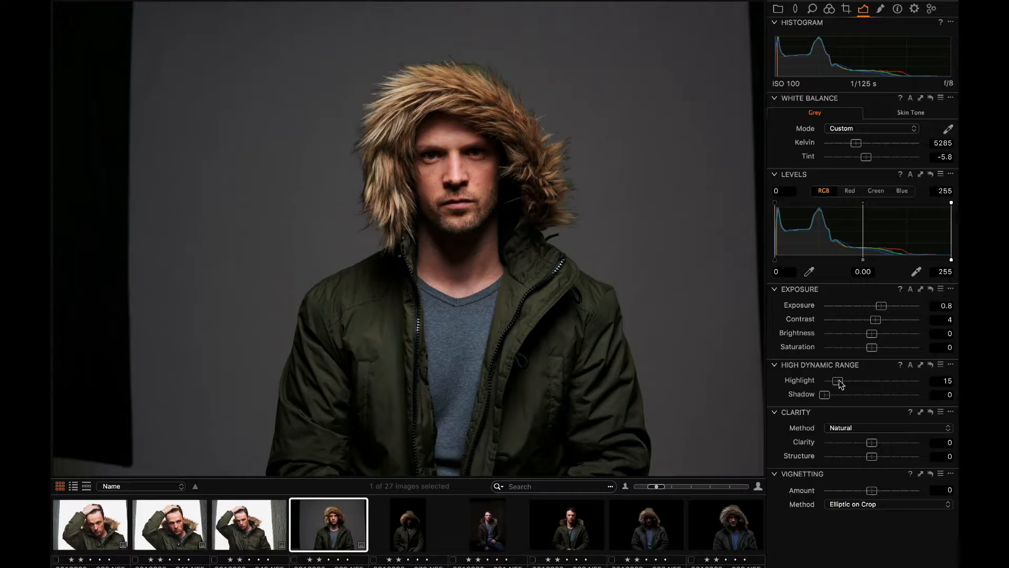
{"action": "left_click_drag", "start_coordinate": [839, 383], "coordinate": [844, 382]}
{"action": "left_click_drag", "start_coordinate": [881, 307], "coordinate": [886, 306]}
{"action": "left_click_drag", "start_coordinate": [843, 381], "coordinate": [862, 380]}
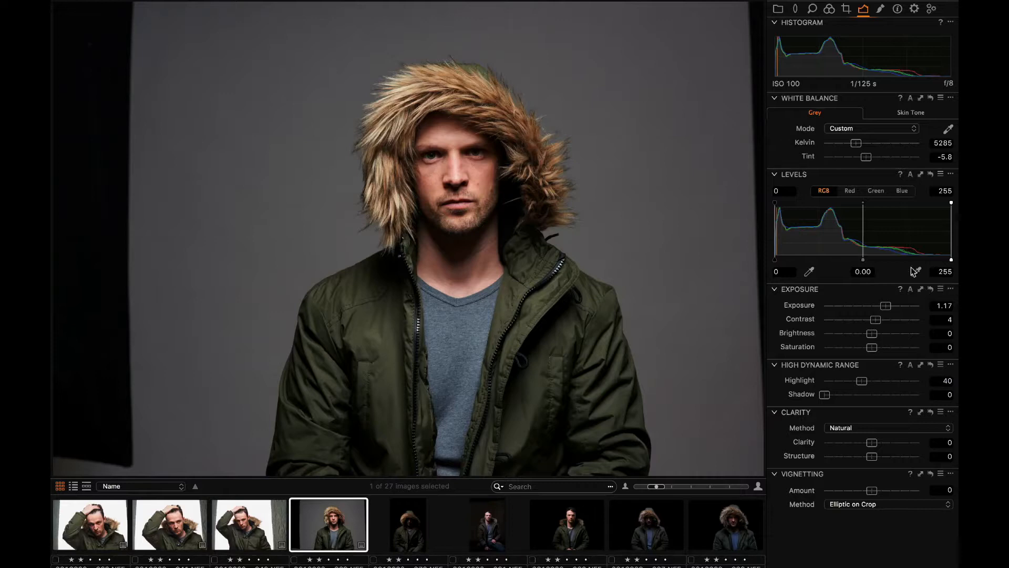
Set the hooded portrait's Clarity to 15 and Structure to 6, and check the face up close.
{"action": "left_click_drag", "start_coordinate": [873, 443], "coordinate": [875, 457]}
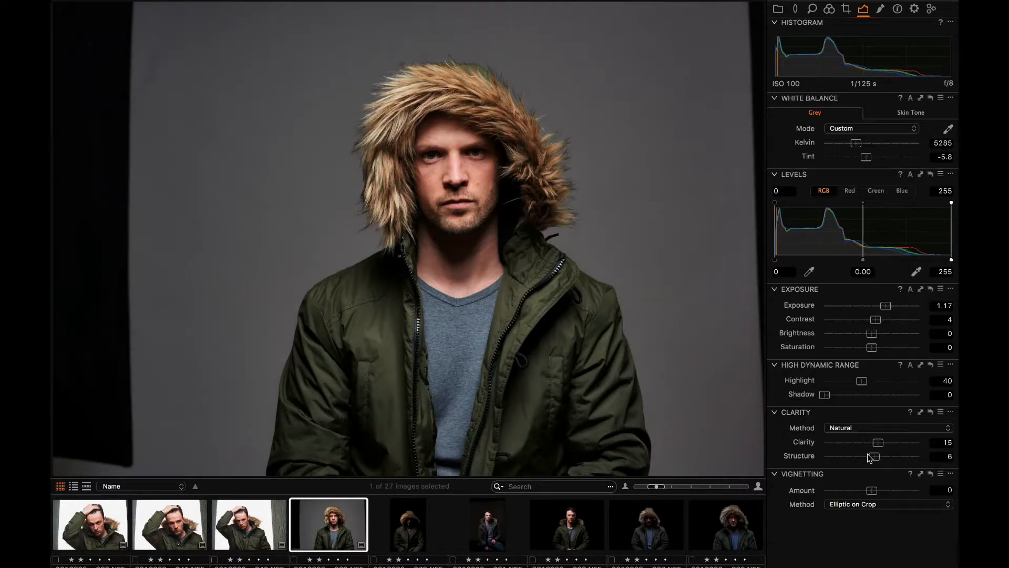
{"action": "double_click", "coordinate": [421, 156]}
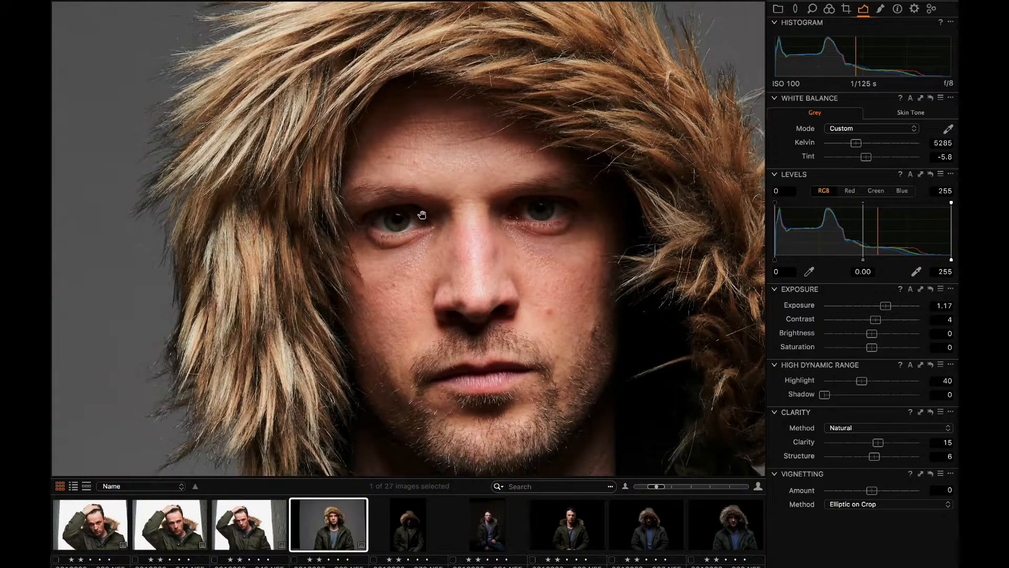
{"action": "double_click", "coordinate": [447, 216]}
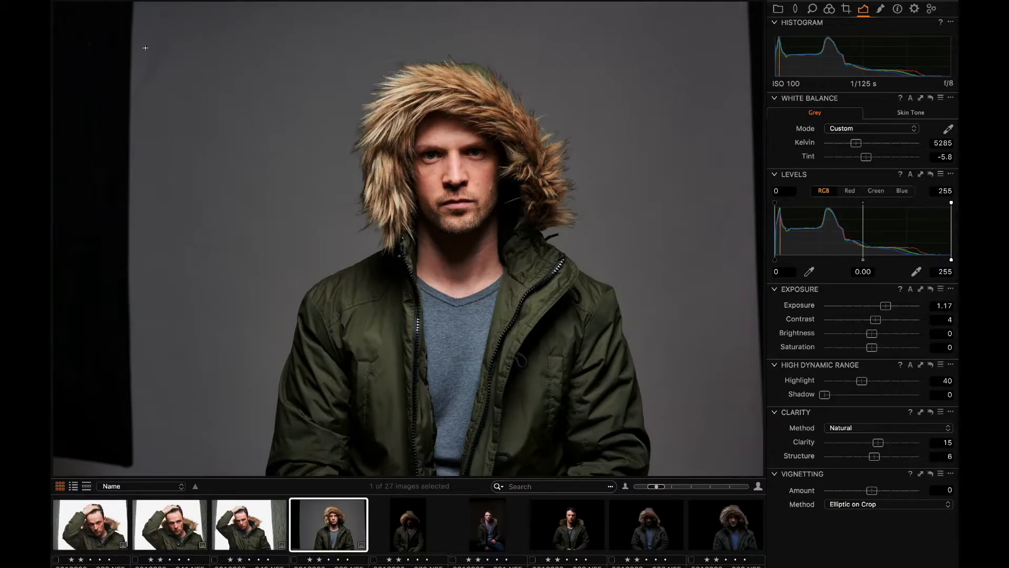
Crop the hooded portrait with the Unconstrained ratio, keeping the full height and trimming the dark areas beside the backdrop.
{"action": "left_click", "coordinate": [844, 9]}
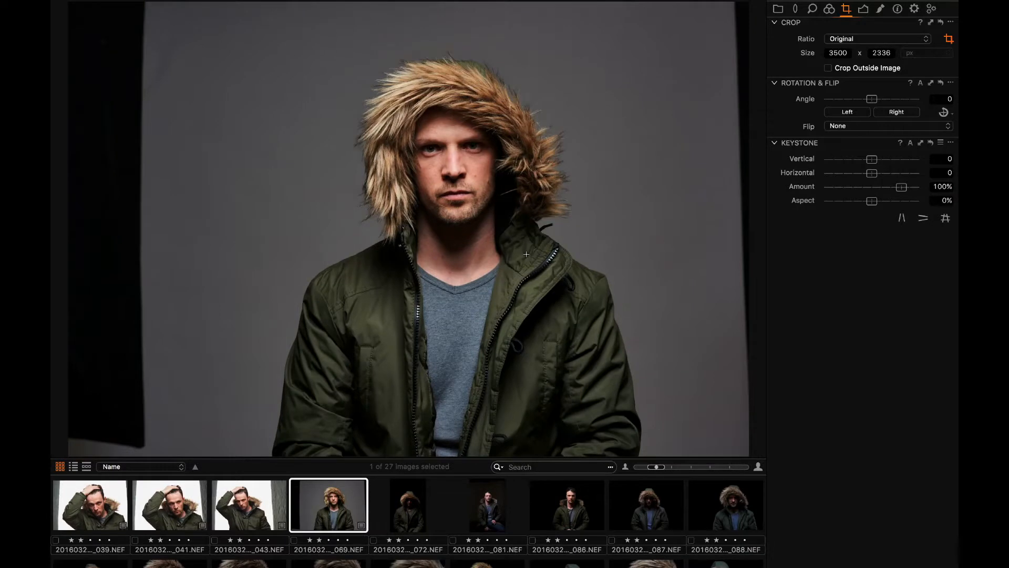
{"action": "left_click_drag", "start_coordinate": [63, 3], "coordinate": [145, 33]}
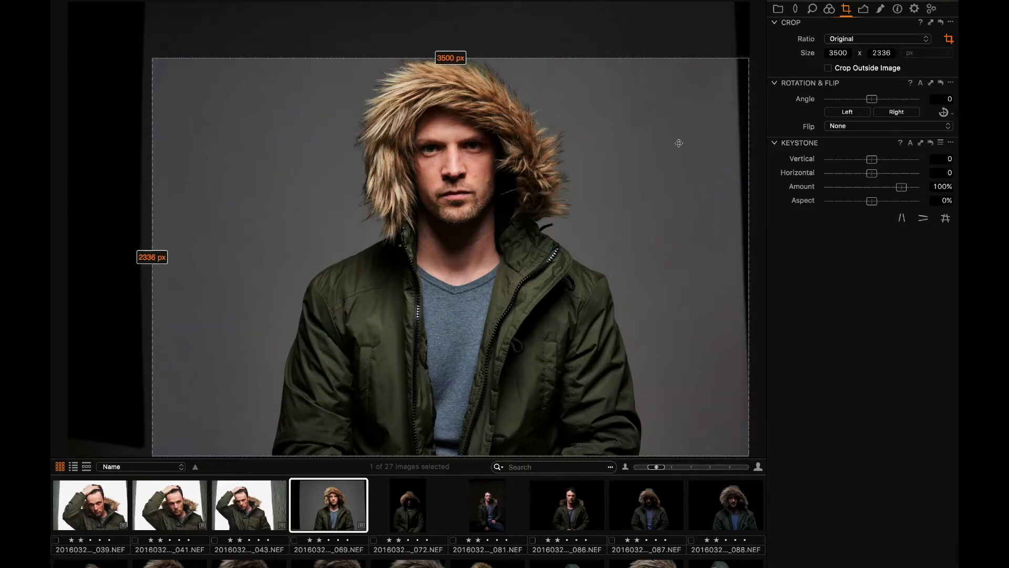
{"action": "left_click", "coordinate": [928, 38]}
{"action": "left_click", "coordinate": [894, 28]}
{"action": "left_click_drag", "start_coordinate": [495, 57], "coordinate": [495, 2]}
{"action": "left_click_drag", "start_coordinate": [742, 212], "coordinate": [731, 213]}
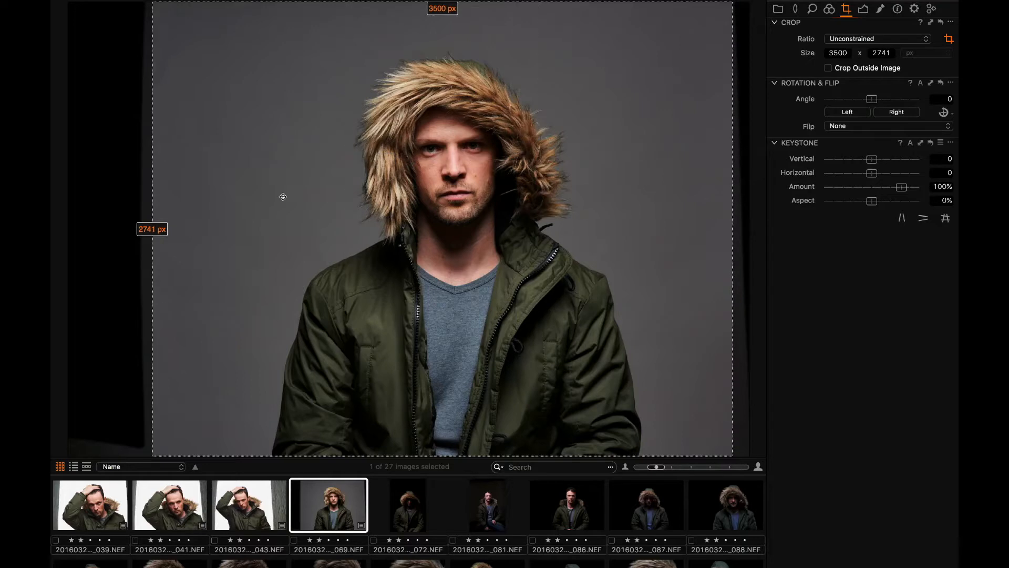
{"action": "left_click_drag", "start_coordinate": [148, 190], "coordinate": [145, 190]}
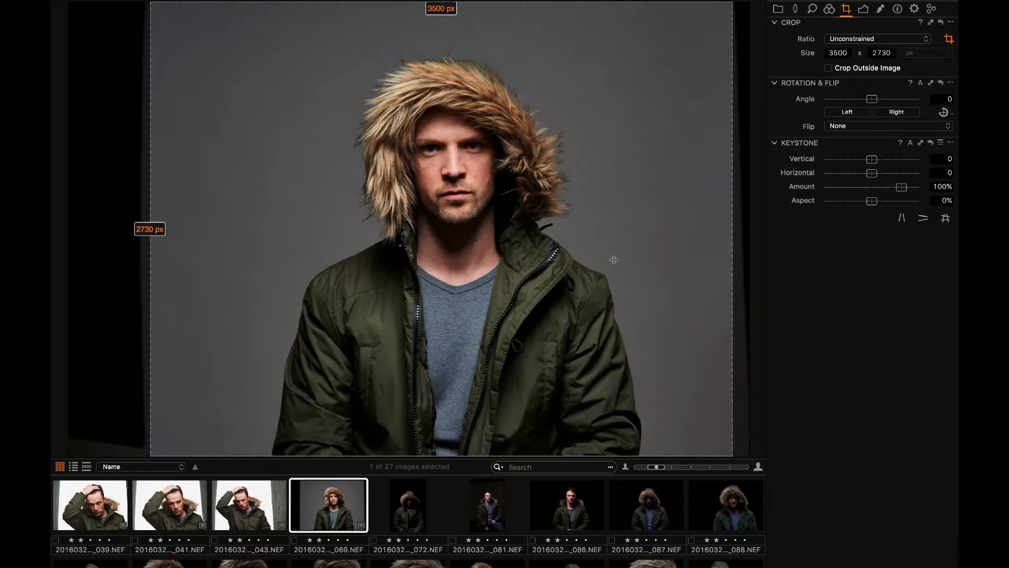
{"action": "key", "text": "h"}
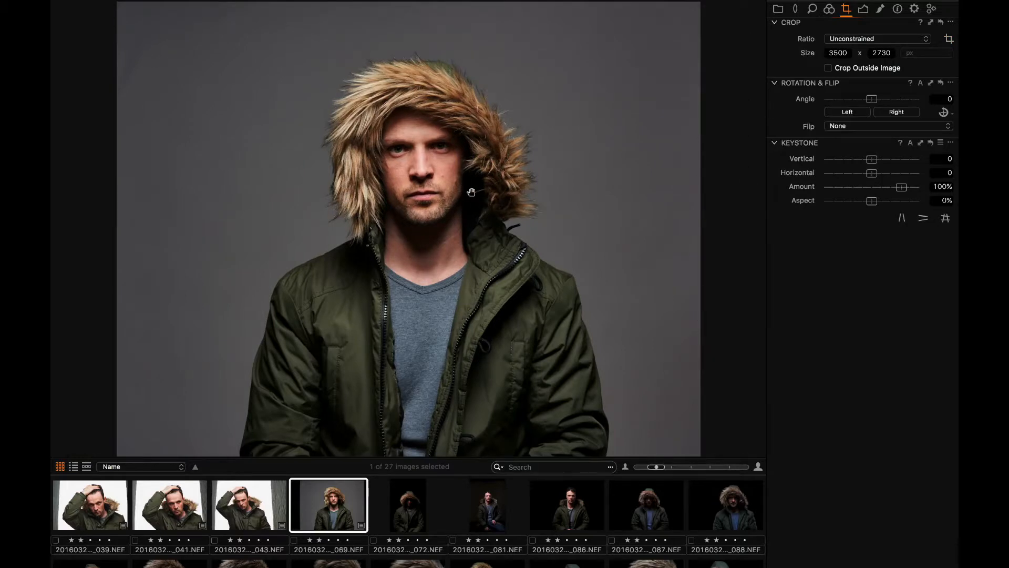
Tighten the hooded portrait's crop on both sides to 3500 x 3017 px, previewing the result.
{"action": "key", "text": "c"}
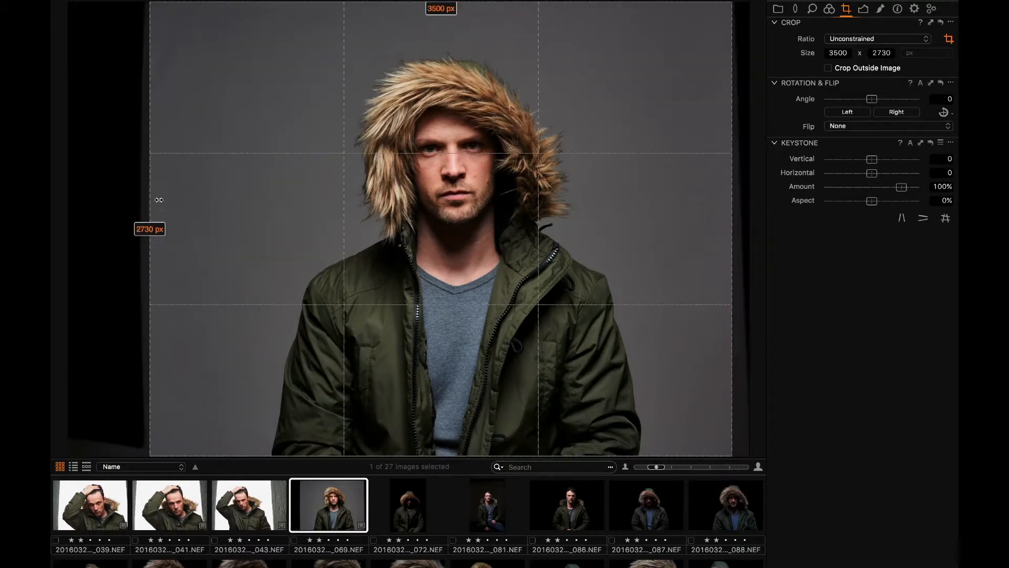
{"action": "left_click_drag", "start_coordinate": [159, 199], "coordinate": [180, 208]}
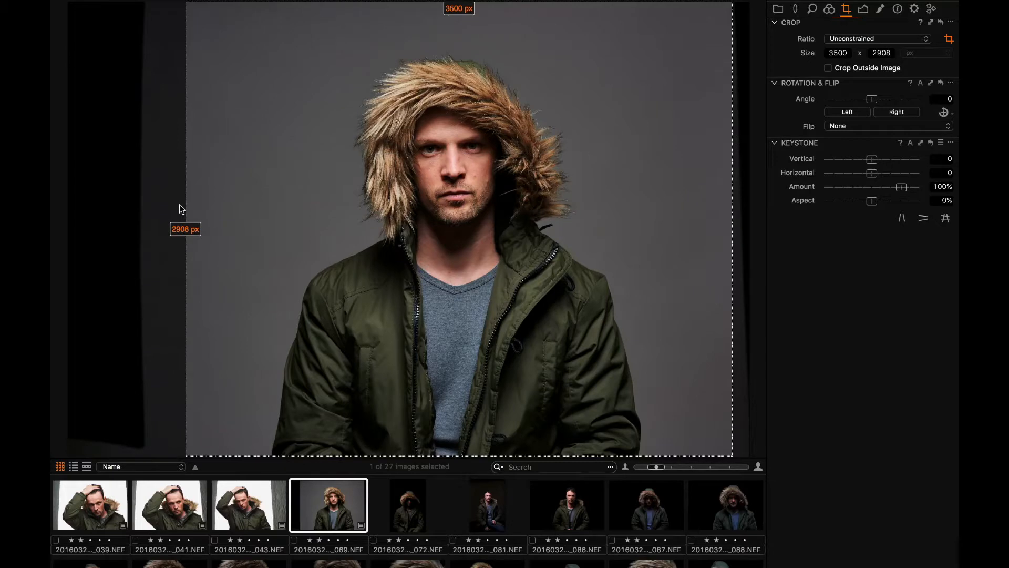
{"action": "key", "text": "h"}
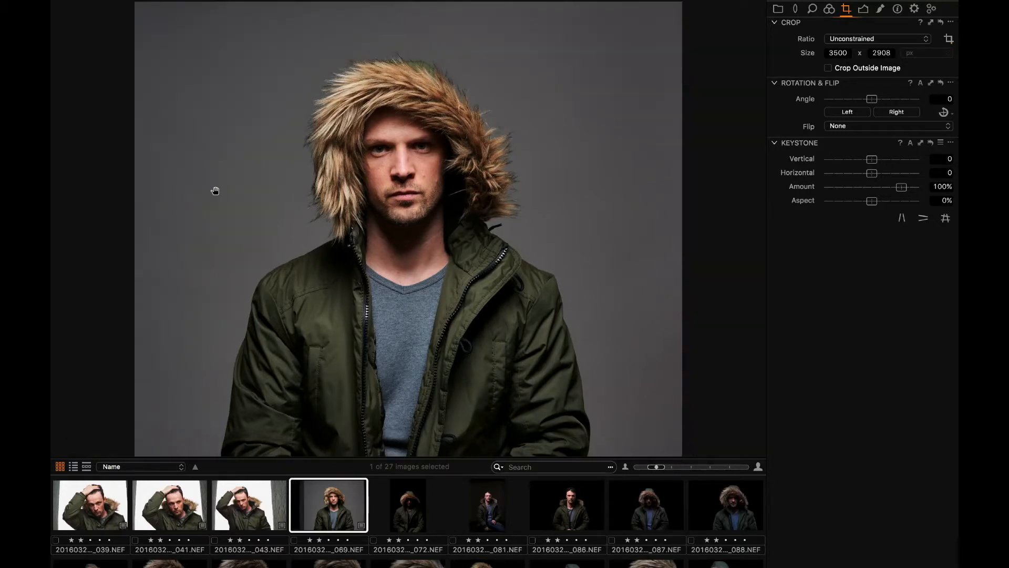
{"action": "key", "text": "c"}
{"action": "left_click_drag", "start_coordinate": [179, 176], "coordinate": [217, 180]}
{"action": "left_click_drag", "start_coordinate": [726, 193], "coordinate": [714, 195]}
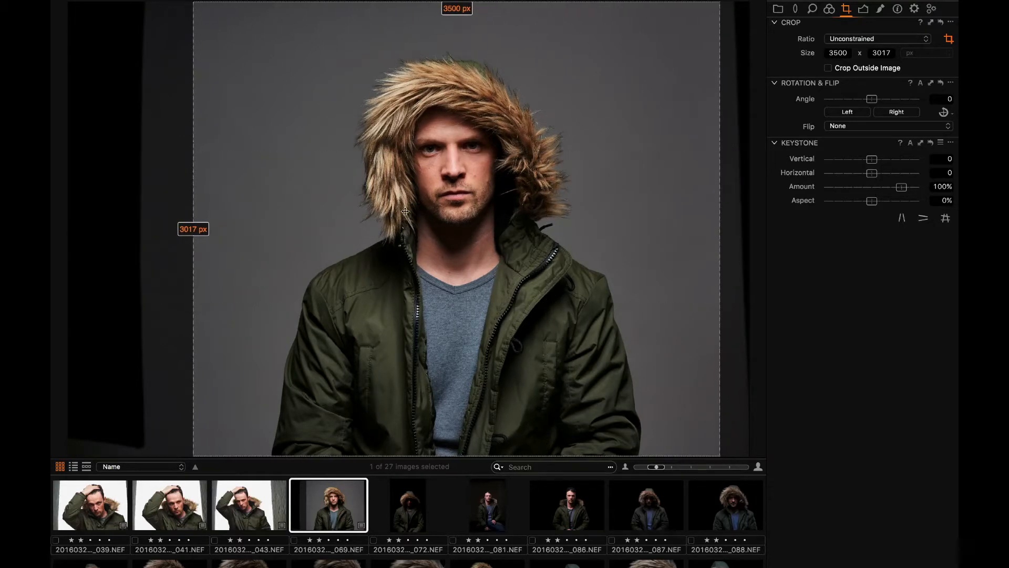
{"action": "key", "text": "v"}
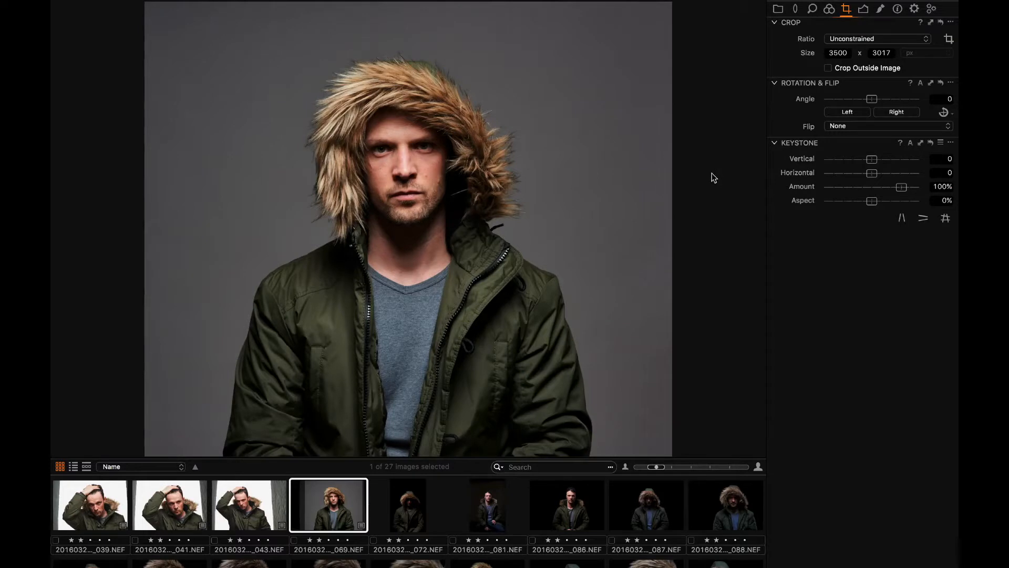
Reset the hooded portrait's adjustments to compare it with the unedited shot, and undo the reset.
{"action": "mouse_move", "coordinate": [342, 3]}
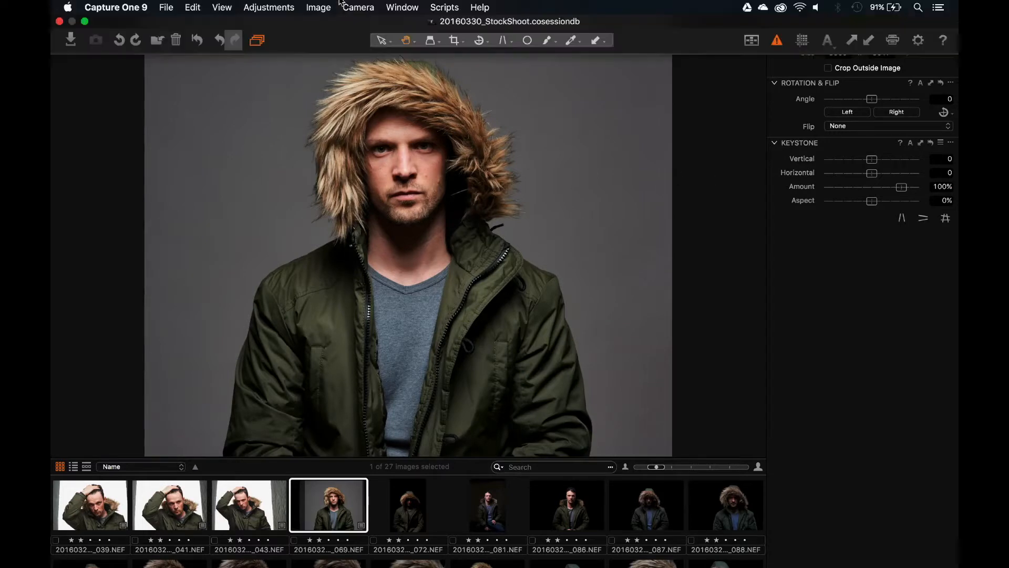
{"action": "left_click", "coordinate": [194, 36]}
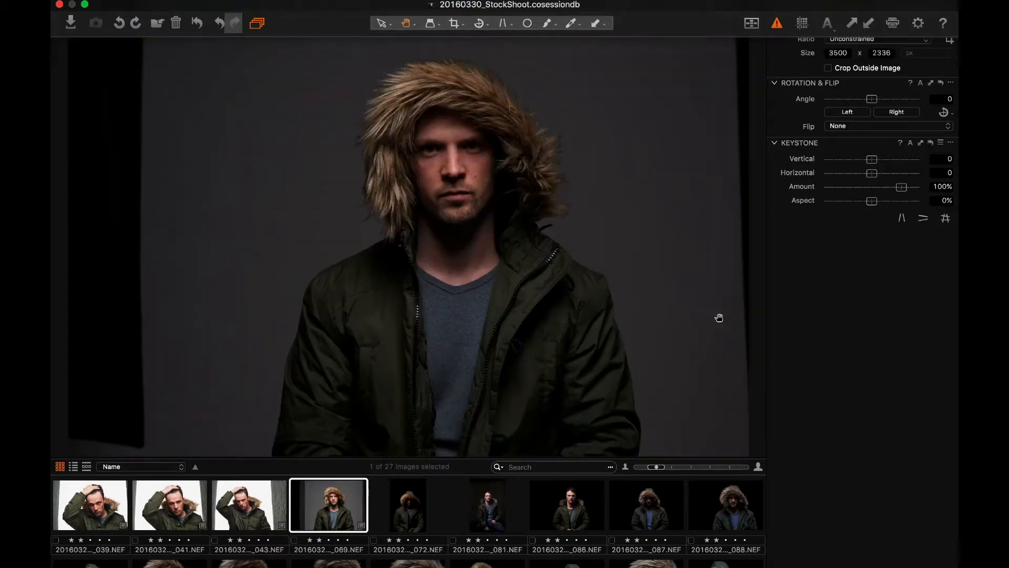
{"action": "key", "text": "super+z"}
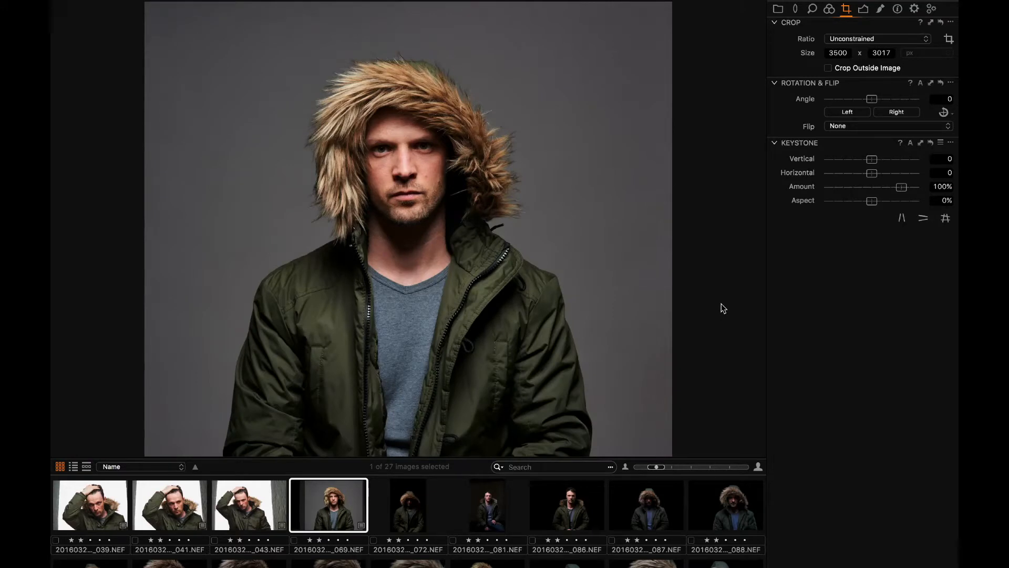
Copy the adjustments of the grey-background hooded portrait and apply them to the seated portrait ending in 081.
{"action": "left_click", "coordinate": [412, 508]}
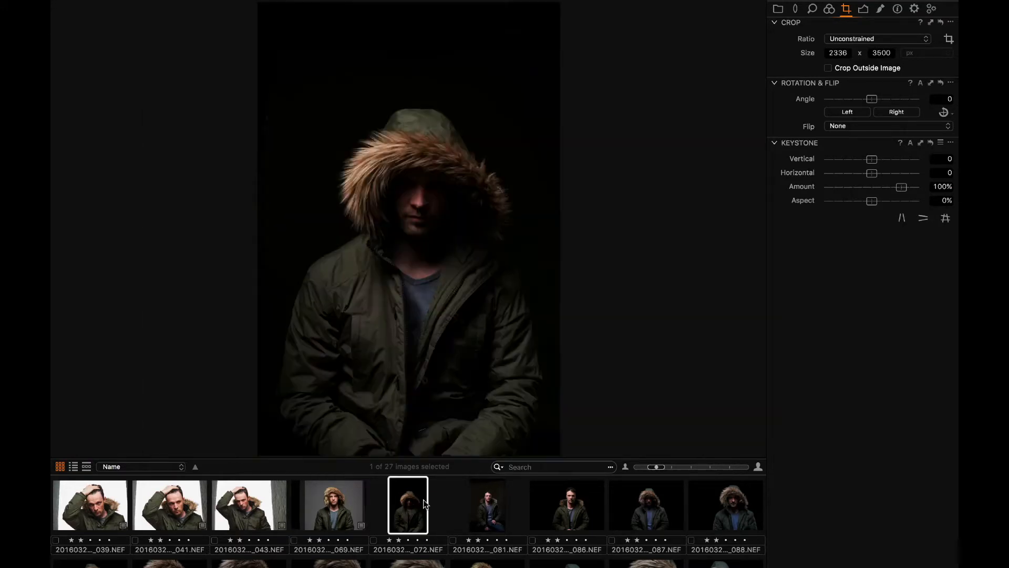
{"action": "left_click", "coordinate": [346, 499]}
{"action": "mouse_move", "coordinate": [852, 2]}
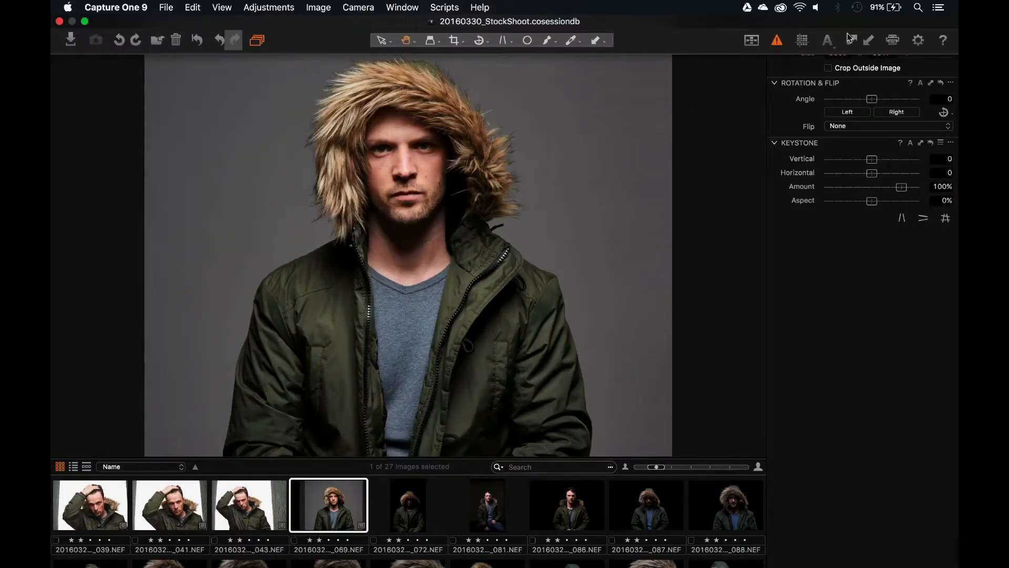
{"action": "left_click", "coordinate": [481, 502]}
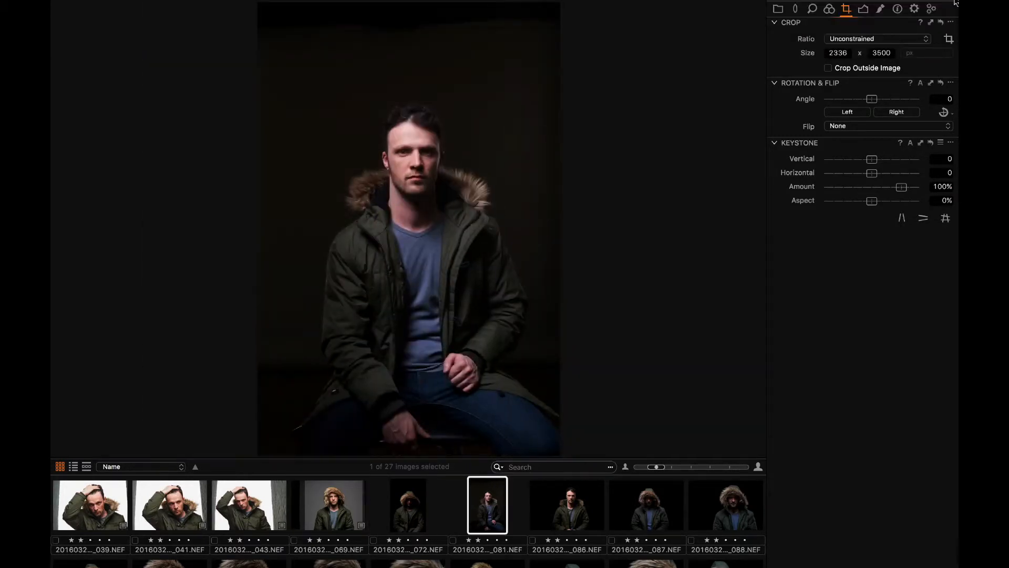
{"action": "mouse_move", "coordinate": [955, 2]}
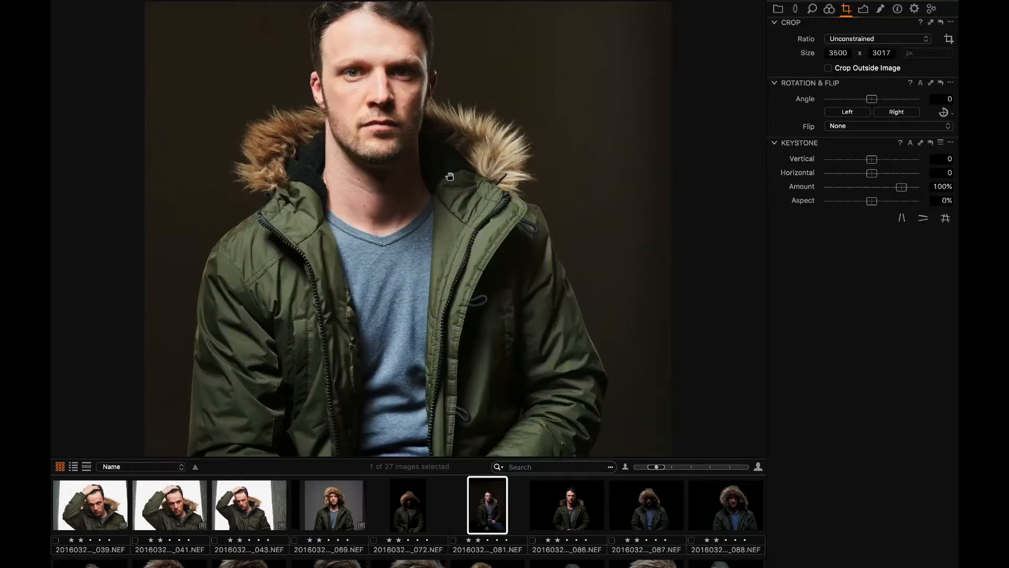
Reset the copied crop on the seated portrait and crop away the strip above the backdrop, giving 2511 x 3500 px.
{"action": "key", "text": "c"}
{"action": "key", "text": "h"}
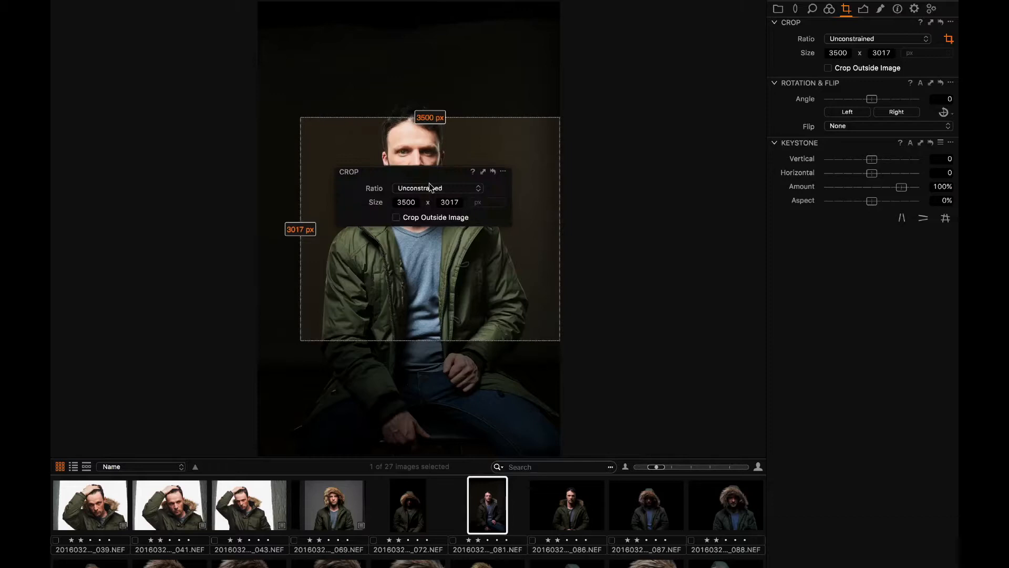
{"action": "left_click", "coordinate": [489, 171]}
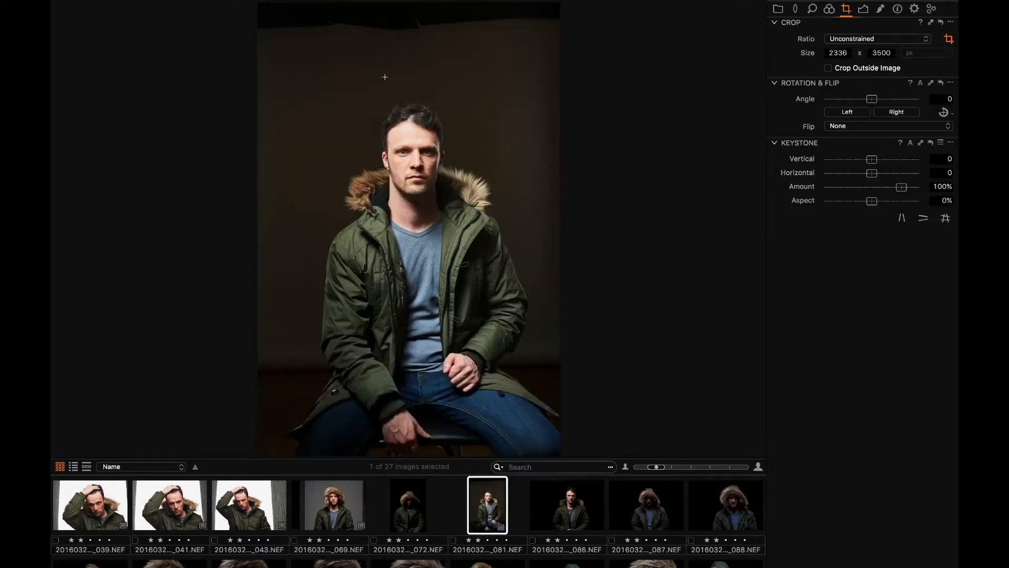
{"action": "left_click_drag", "start_coordinate": [412, 2], "coordinate": [412, 27]}
{"action": "key", "text": "super+z"}
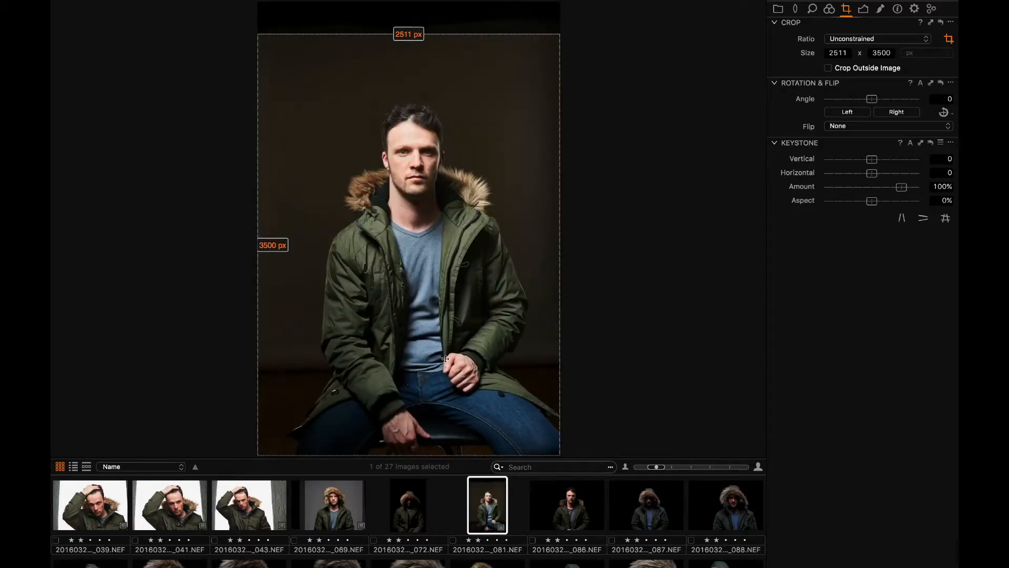
{"action": "key", "text": "h"}
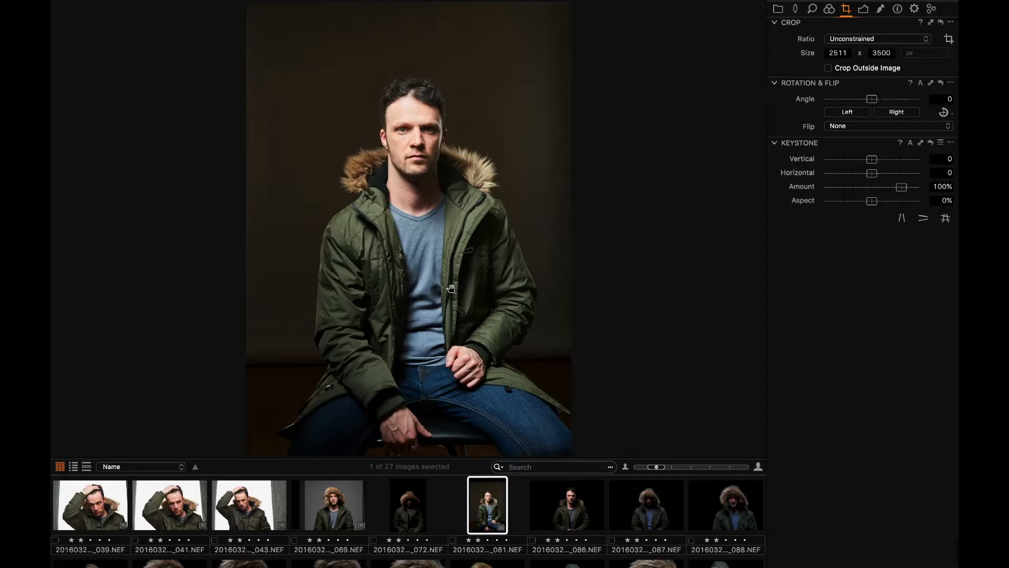
Raise the seated portrait's Highlight recovery to 70.
{"action": "left_click", "coordinate": [864, 10]}
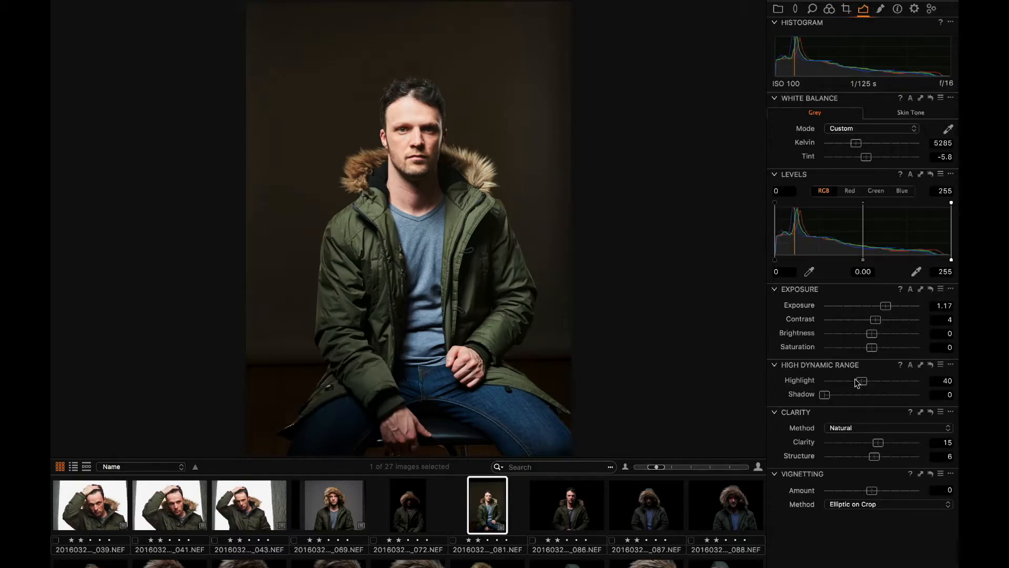
{"action": "left_click_drag", "start_coordinate": [862, 381], "coordinate": [887, 375]}
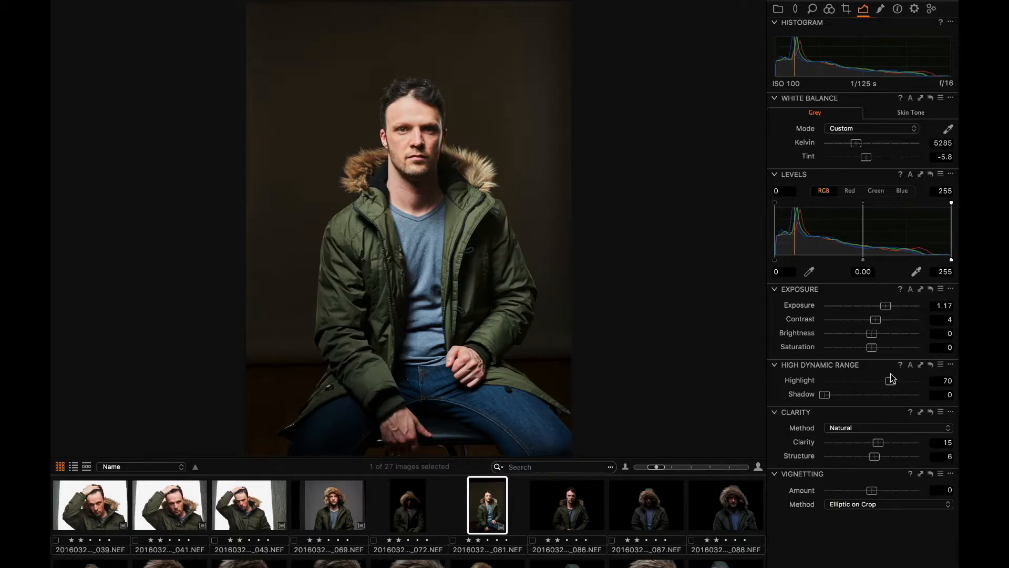
Set the seated portrait's Kelvin to 5187, Exposure to 0.51, Contrast to 7 and Highlight recovery to 76.
{"action": "left_click_drag", "start_coordinate": [875, 319], "coordinate": [881, 306]}
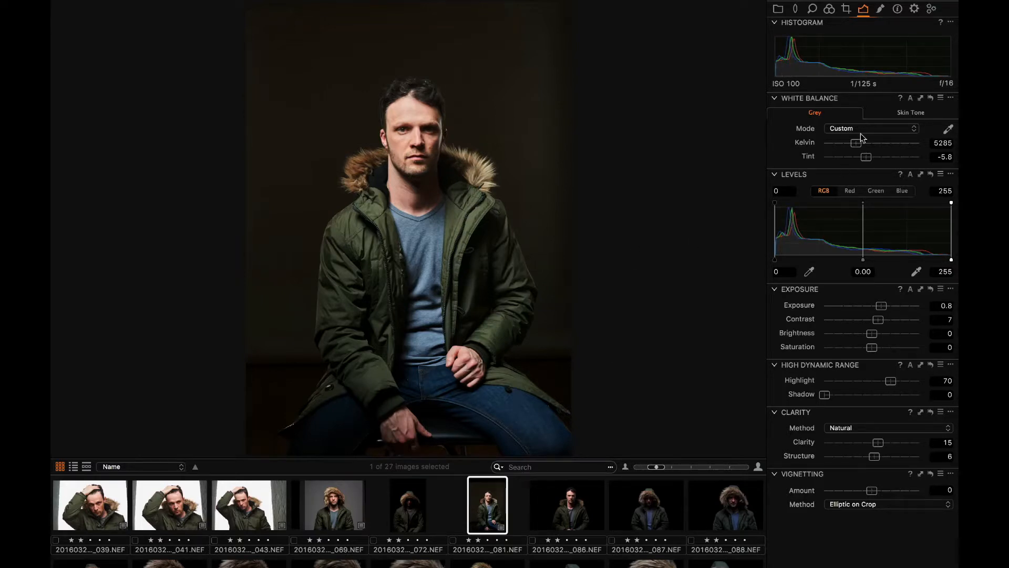
{"action": "left_click_drag", "start_coordinate": [857, 144], "coordinate": [856, 144]}
{"action": "left_click_drag", "start_coordinate": [881, 306], "coordinate": [877, 307]}
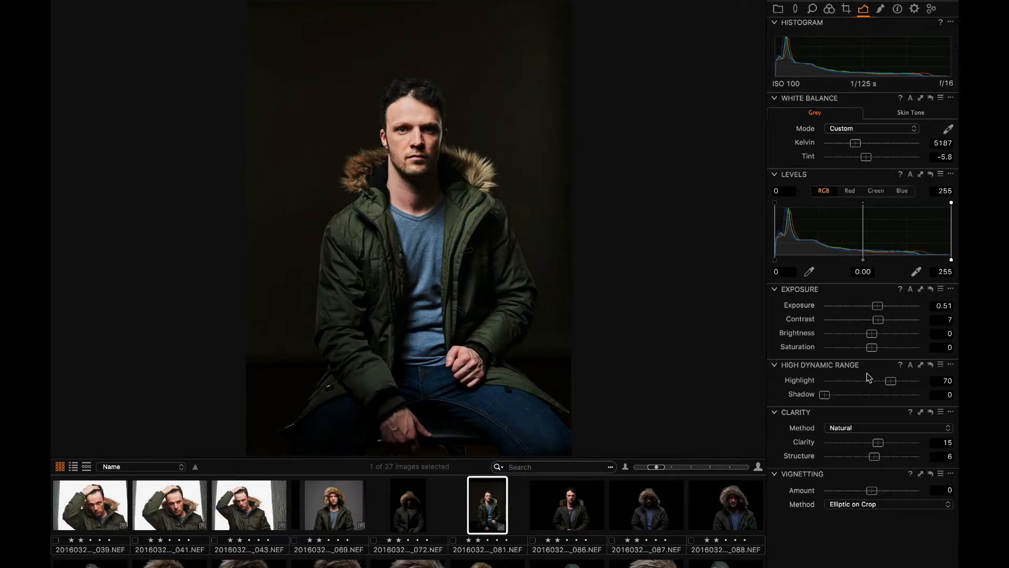
{"action": "left_click_drag", "start_coordinate": [891, 381], "coordinate": [896, 381]}
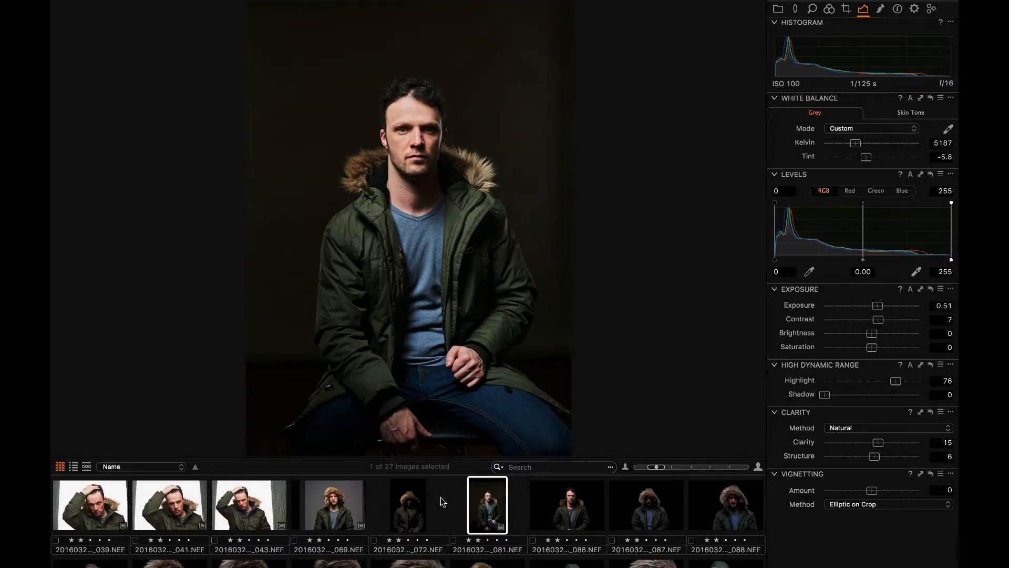
Move the dark hooded portrait ending in 072 behind the seated portrait ending in 081 in the browser and open it.
{"action": "left_click_drag", "start_coordinate": [408, 506], "coordinate": [513, 500]}
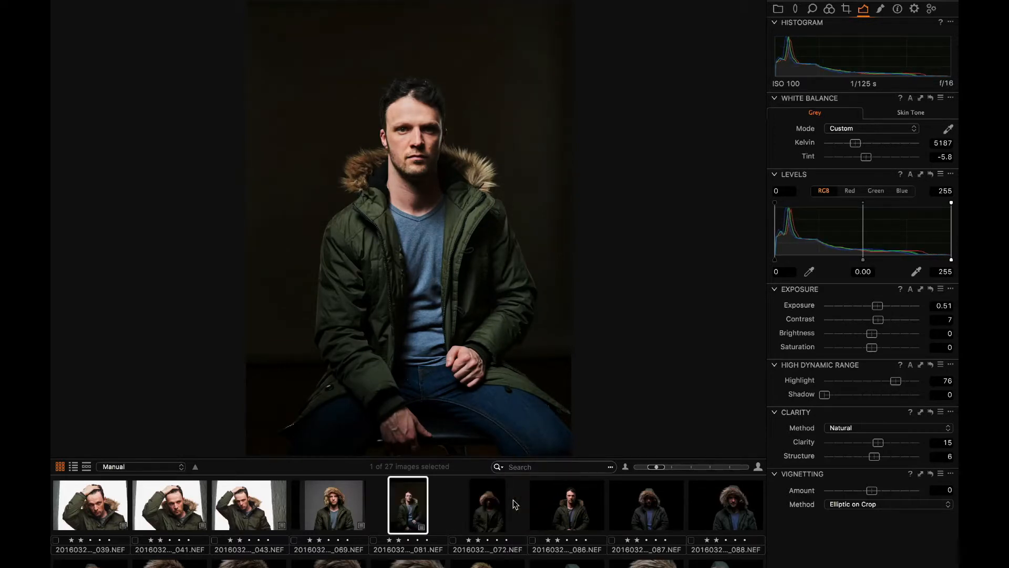
{"action": "left_click", "coordinate": [492, 496]}
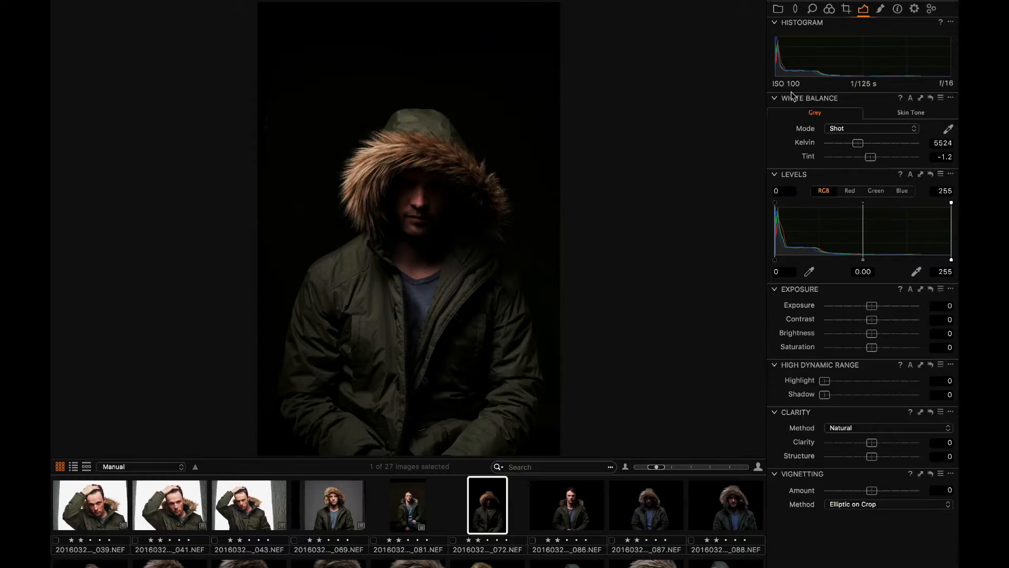
Set the dark hooded portrait's Exposure to 0.7, Contrast to 14 and Highlight recovery to 13, leaving the black point at 0.
{"action": "mouse_move", "coordinate": [870, 321]}
{"action": "left_mouse_down"}
{"action": "mouse_move", "coordinate": [879, 306]}
{"action": "mouse_move", "coordinate": [885, 320]}
{"action": "mouse_move", "coordinate": [876, 308]}
{"action": "left_mouse_up"}
{"action": "left_click_drag", "start_coordinate": [826, 381], "coordinate": [836, 380]}
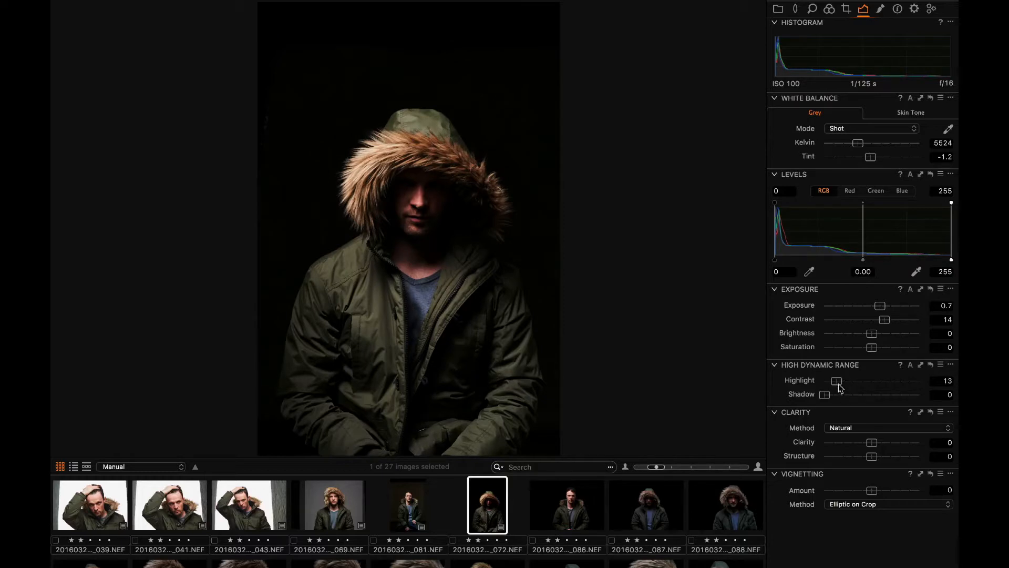
{"action": "left_click_drag", "start_coordinate": [775, 259], "coordinate": [757, 250]}
Try Exposure -0.15 with Brightness 20 on the dark hooded portrait, reset its Exposure settings to 0 and tag it red.
{"action": "double_click", "coordinate": [879, 306]}
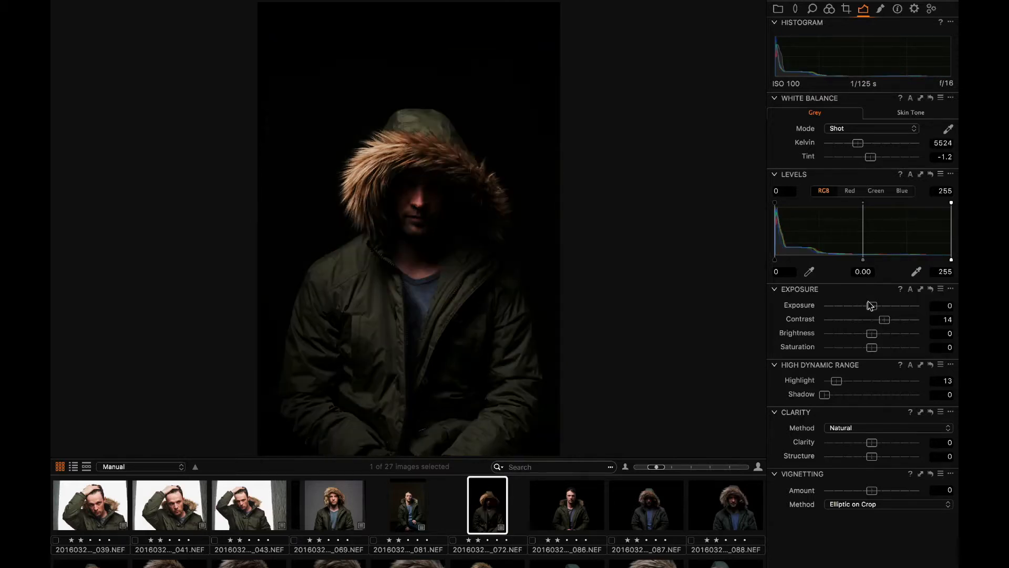
{"action": "mouse_move", "coordinate": [865, 305]}
{"action": "left_mouse_down"}
{"action": "mouse_move", "coordinate": [855, 306]}
{"action": "mouse_move", "coordinate": [869, 307]}
{"action": "left_mouse_up"}
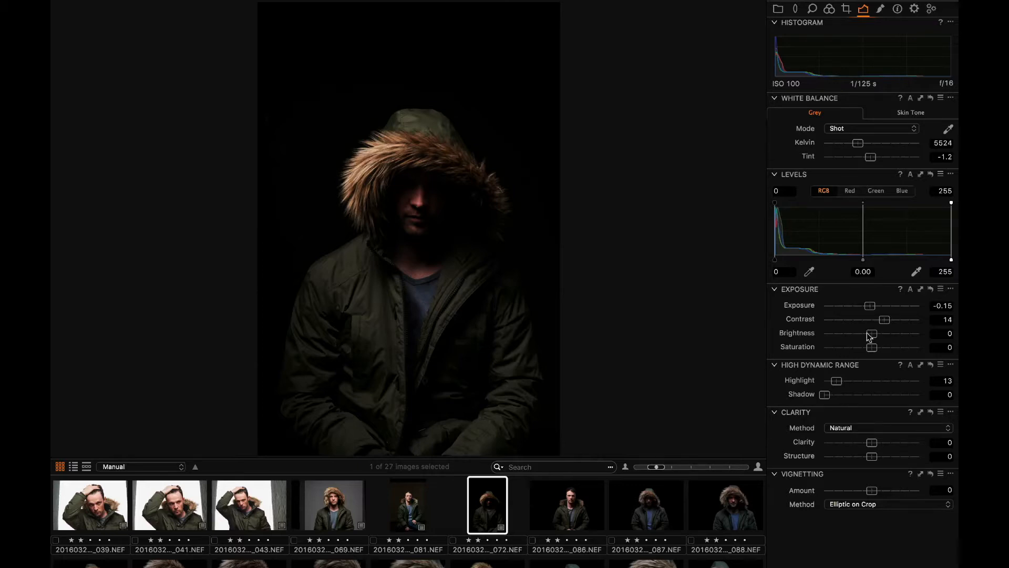
{"action": "left_click_drag", "start_coordinate": [866, 335], "coordinate": [889, 335]}
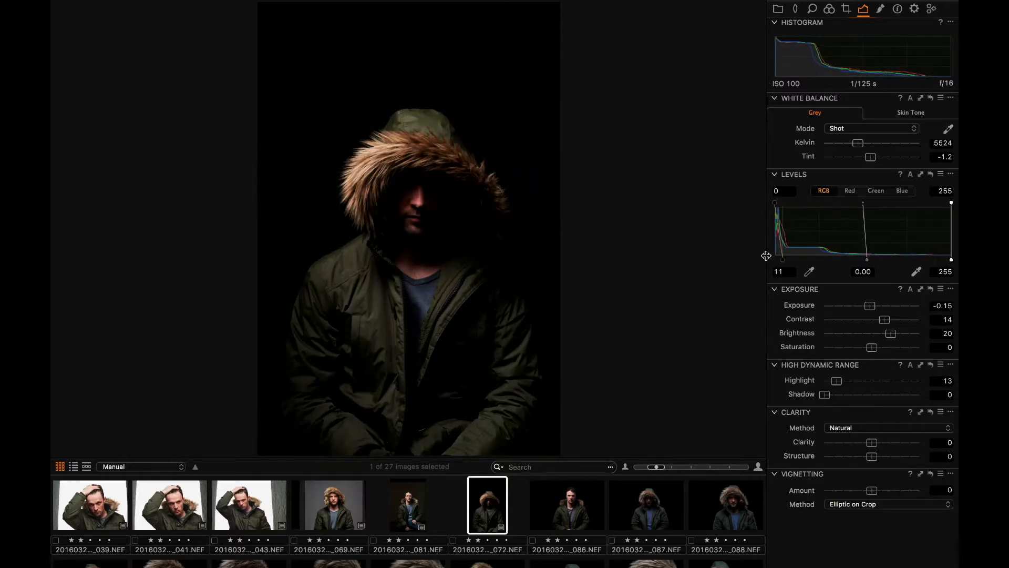
{"action": "left_click_drag", "start_coordinate": [885, 320], "coordinate": [873, 306]}
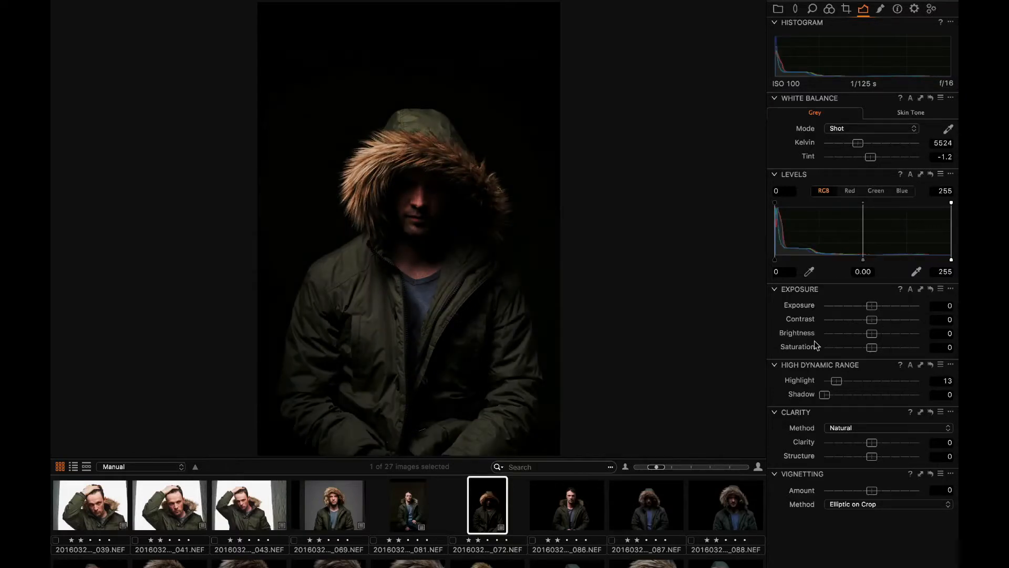
{"action": "key", "text": "minus"}
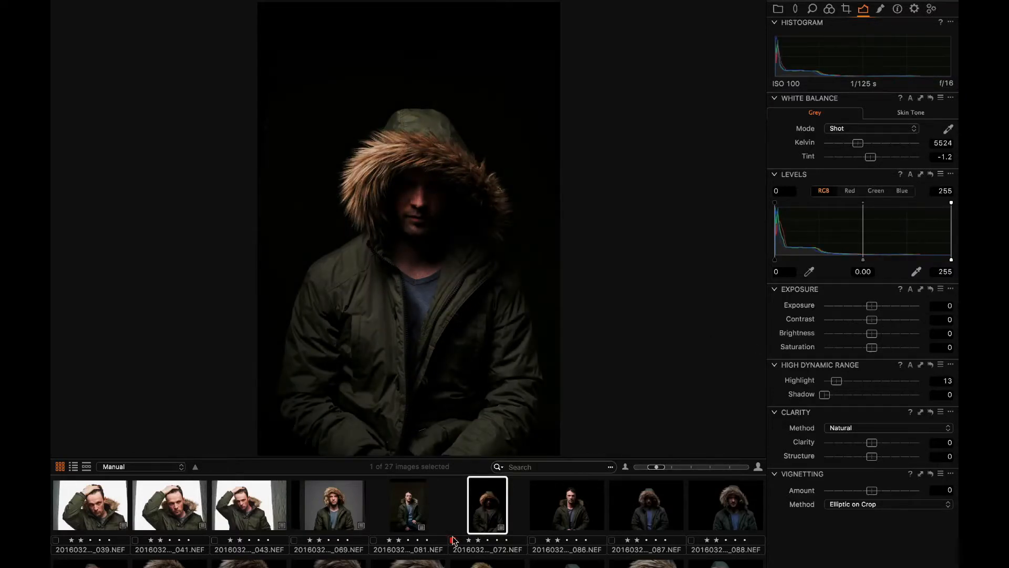
Adjust the portrait ending in 086 with Contrast 10, Highlight recovery 50, Clarity 14 and Structure 5.
{"action": "left_click", "coordinate": [572, 505]}
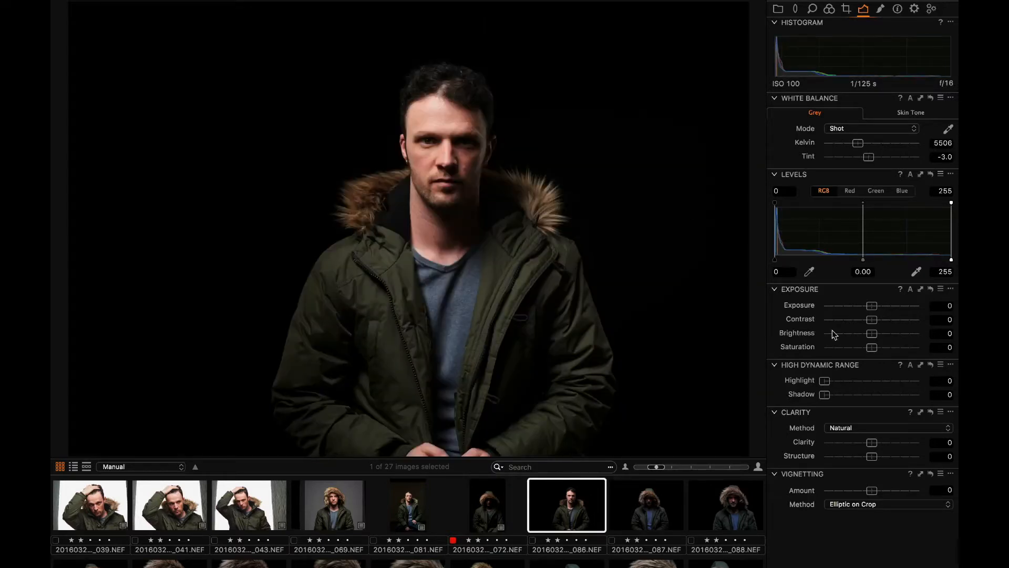
{"action": "left_click_drag", "start_coordinate": [872, 319], "coordinate": [882, 320]}
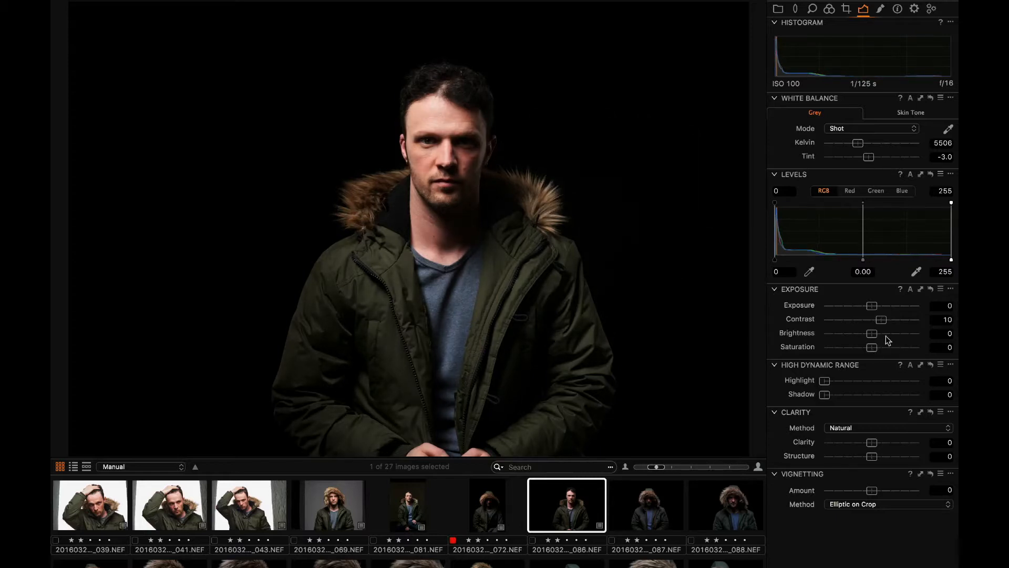
{"action": "left_click_drag", "start_coordinate": [832, 381], "coordinate": [874, 385]}
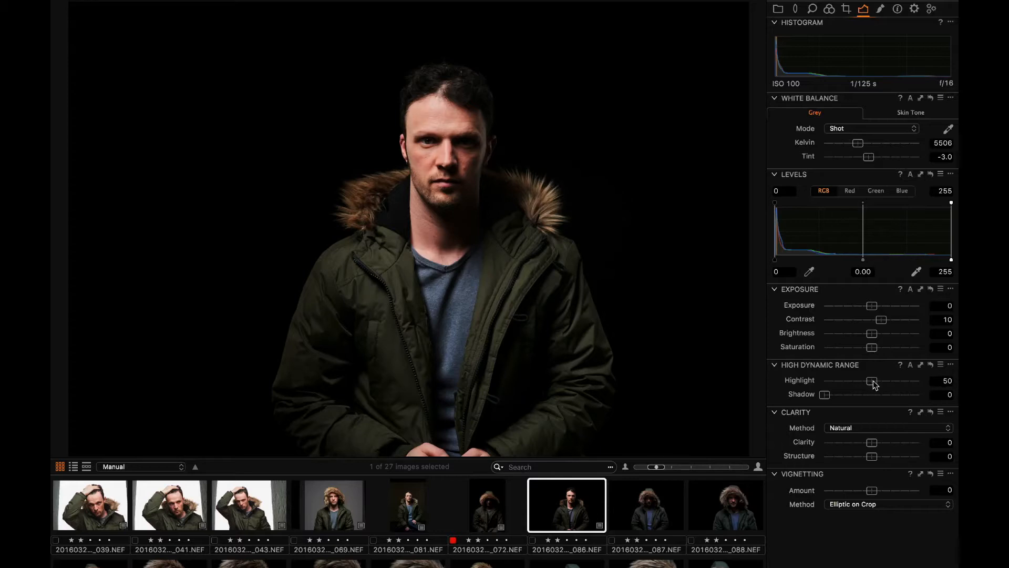
{"action": "left_click_drag", "start_coordinate": [867, 444], "coordinate": [874, 457]}
Try Exposure -0.41 on the portrait and reset it to 0, setting Highlight recovery to 60, Brightness to 9 and Saturation to 4.
{"action": "left_click_drag", "start_coordinate": [872, 306], "coordinate": [867, 306]}
{"action": "left_click_drag", "start_coordinate": [776, 258], "coordinate": [756, 254]}
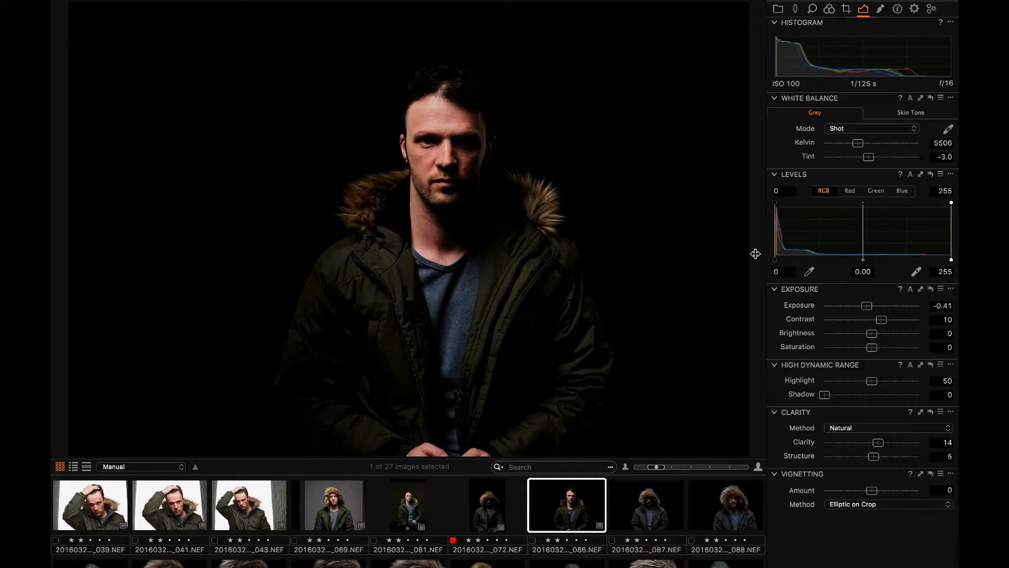
{"action": "left_click_drag", "start_coordinate": [872, 381], "coordinate": [881, 380]}
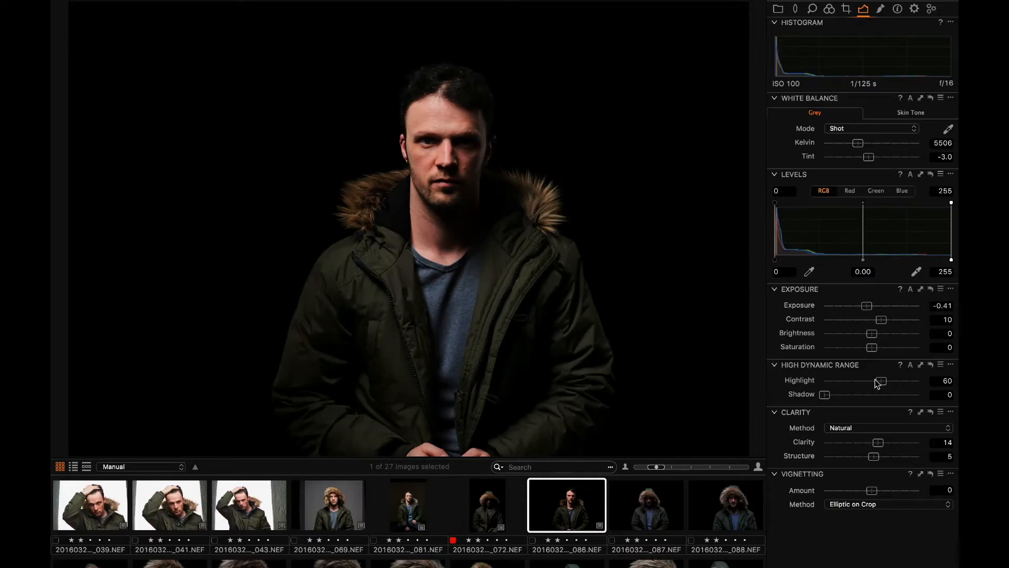
{"action": "double_click", "coordinate": [867, 306]}
{"action": "left_click_drag", "start_coordinate": [873, 333], "coordinate": [880, 333]}
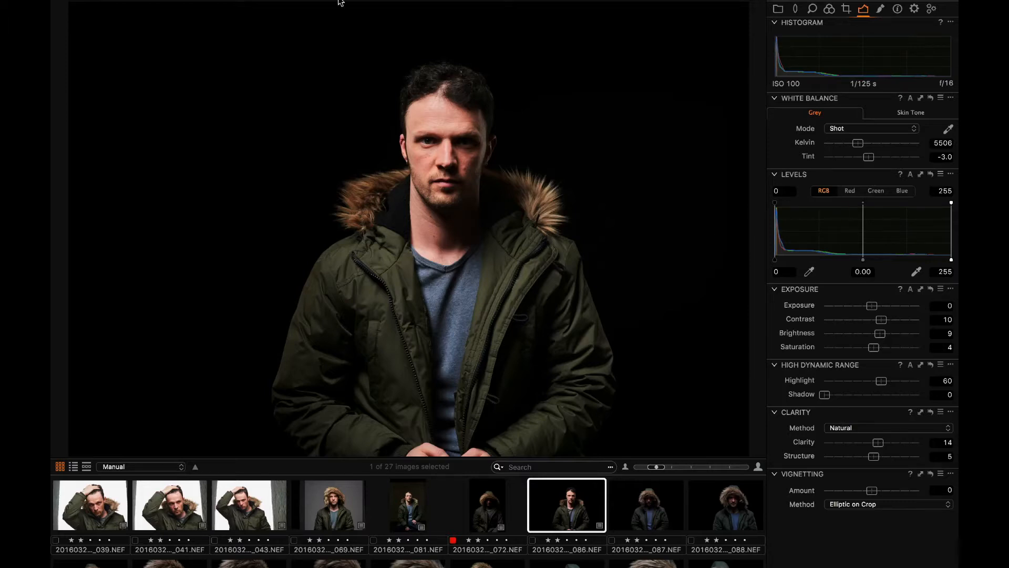
Reset the adjustments of the portrait ending in 086 to compare it with the unedited shot, and undo the reset.
{"action": "mouse_move", "coordinate": [339, 1]}
{"action": "left_click", "coordinate": [197, 41]}
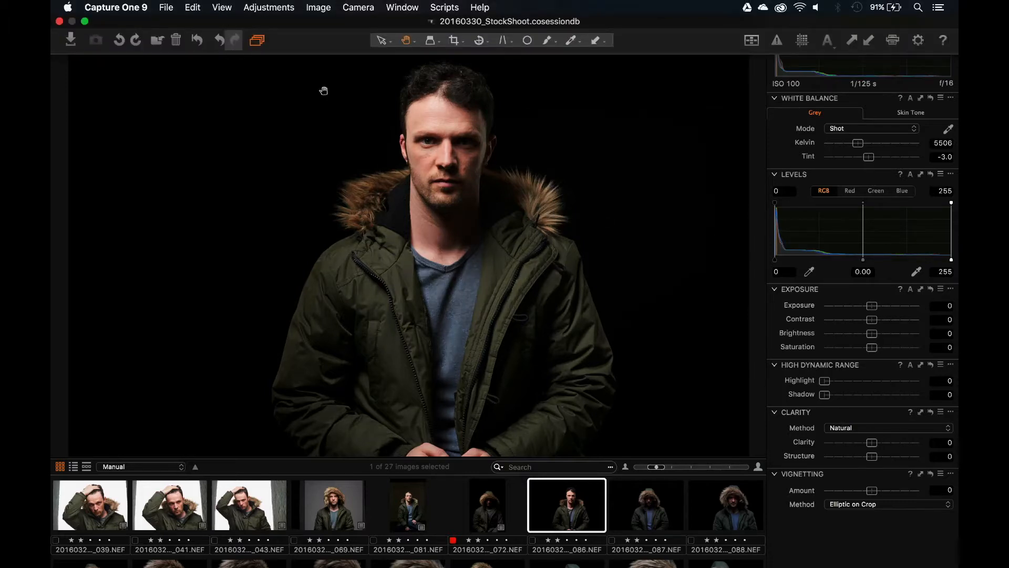
{"action": "key", "text": "super+z"}
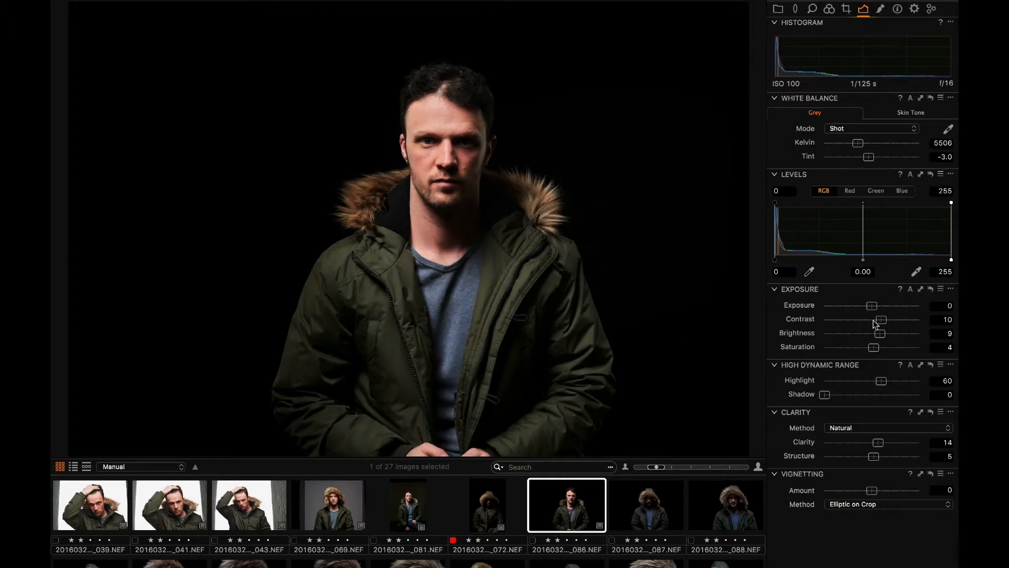
Set the Contrast of the portrait ending in 086 to 5 and copy its adjustments.
{"action": "left_click", "coordinate": [875, 319]}
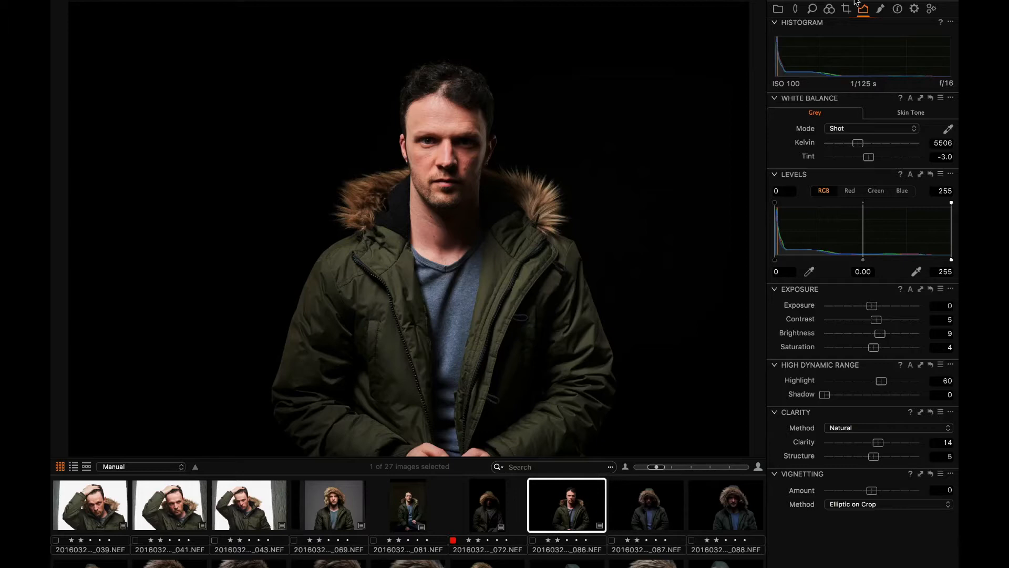
{"action": "mouse_move", "coordinate": [852, 17]}
Select the hooded portraits from the one ending in 087 through 120 and apply the copied adjustments to them.
{"action": "left_click", "coordinate": [649, 500]}
{"action": "scroll", "coordinate": [705, 507], "scroll_direction": "down", "scroll_amount": 3}
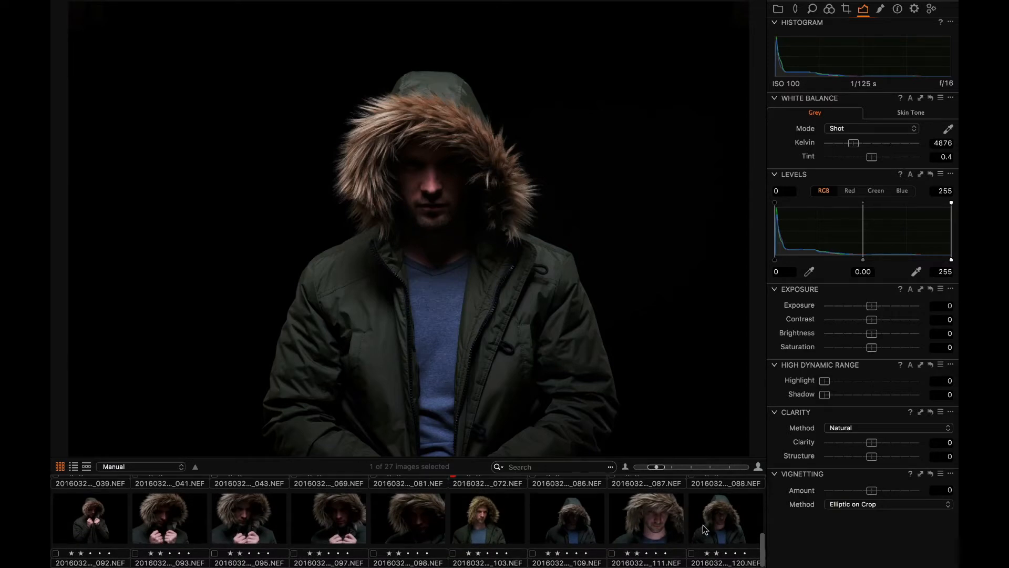
{"action": "left_click", "coordinate": [714, 525], "text": "shift"}
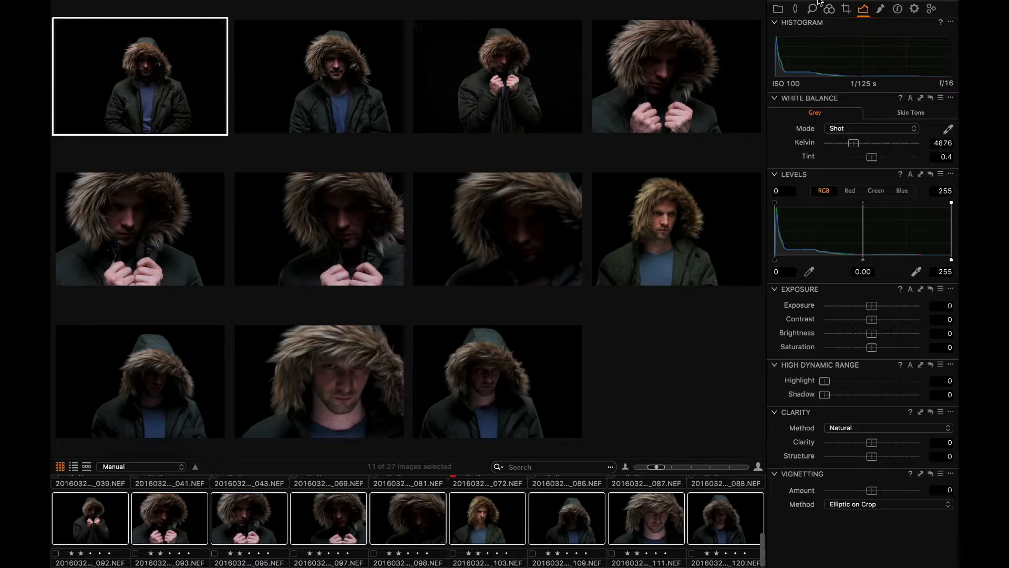
{"action": "mouse_move", "coordinate": [832, 2]}
{"action": "left_click", "coordinate": [868, 34]}
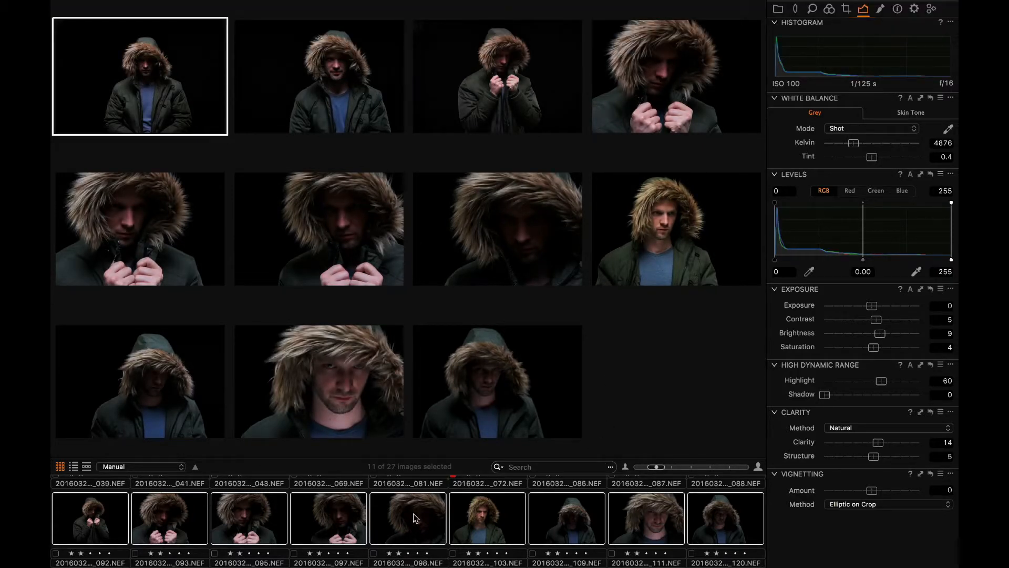
Set the hooded portrait ending in 088 to Exposure -0.05, Contrast 9 and Saturation 11.
{"action": "scroll", "coordinate": [366, 525], "scroll_direction": "up", "scroll_amount": 2}
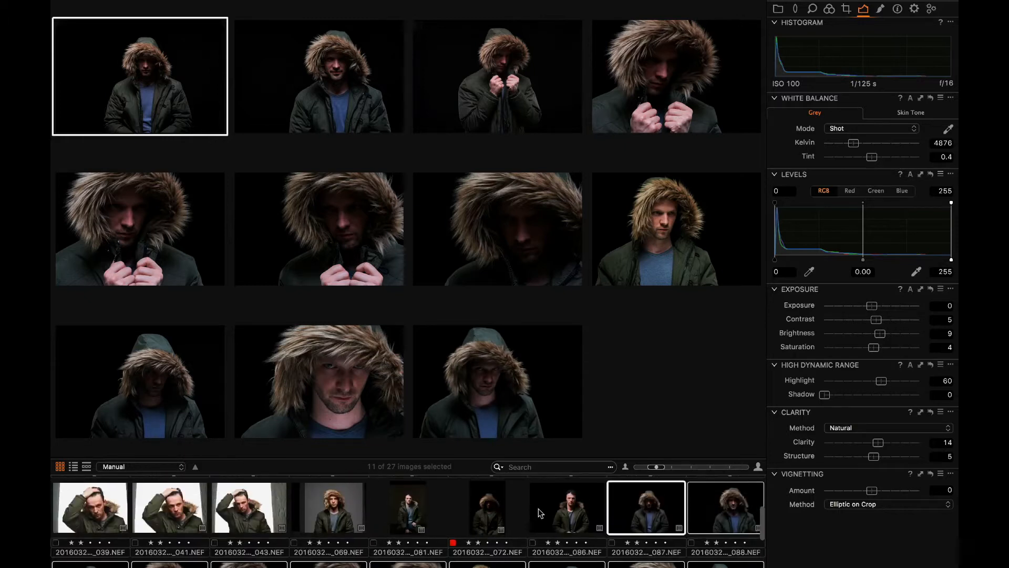
{"action": "left_click", "coordinate": [545, 513]}
{"action": "key", "text": "Right"}
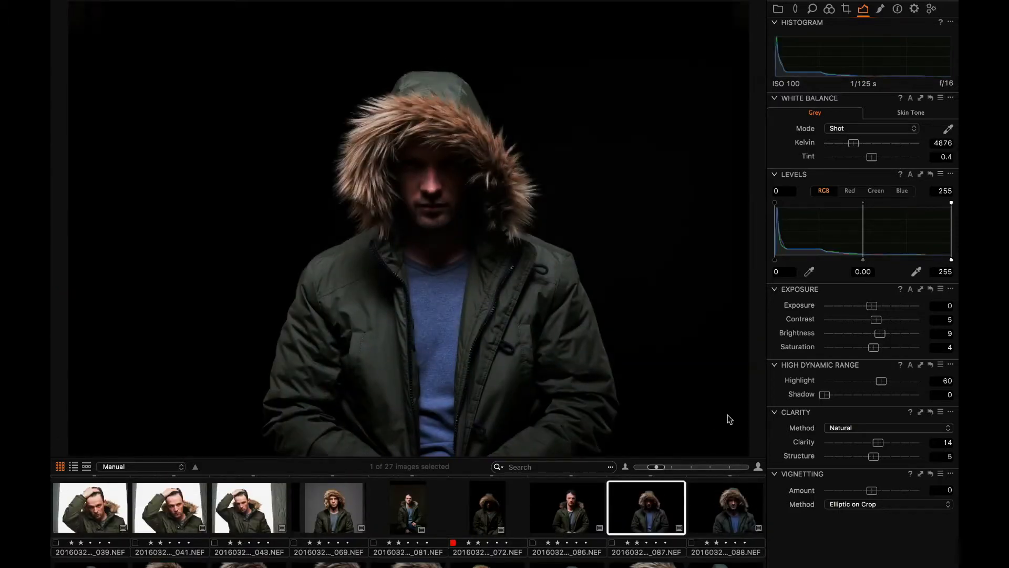
{"action": "key", "text": "Right"}
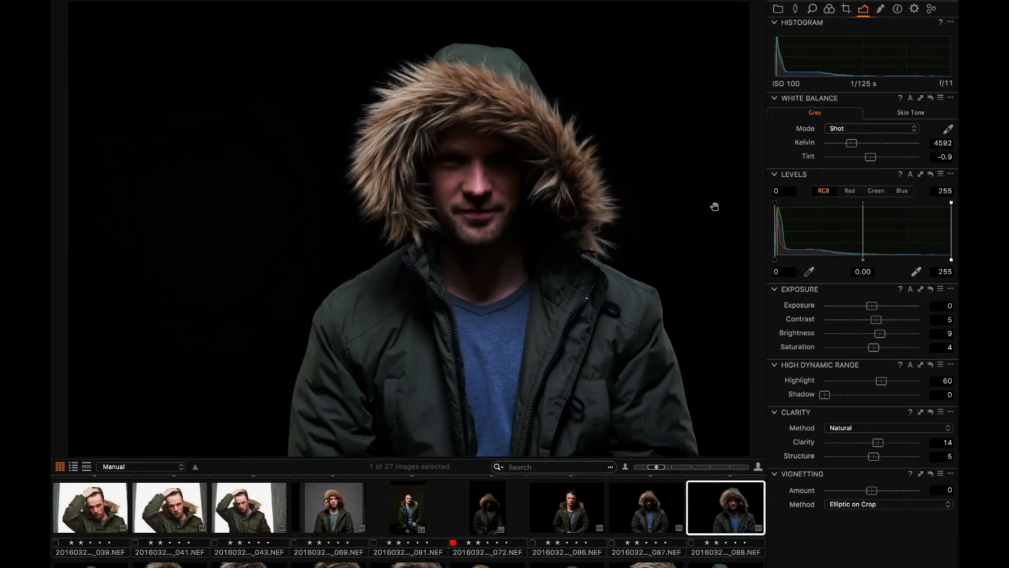
{"action": "left_click_drag", "start_coordinate": [876, 320], "coordinate": [876, 349]}
{"action": "left_click", "coordinate": [870, 307]}
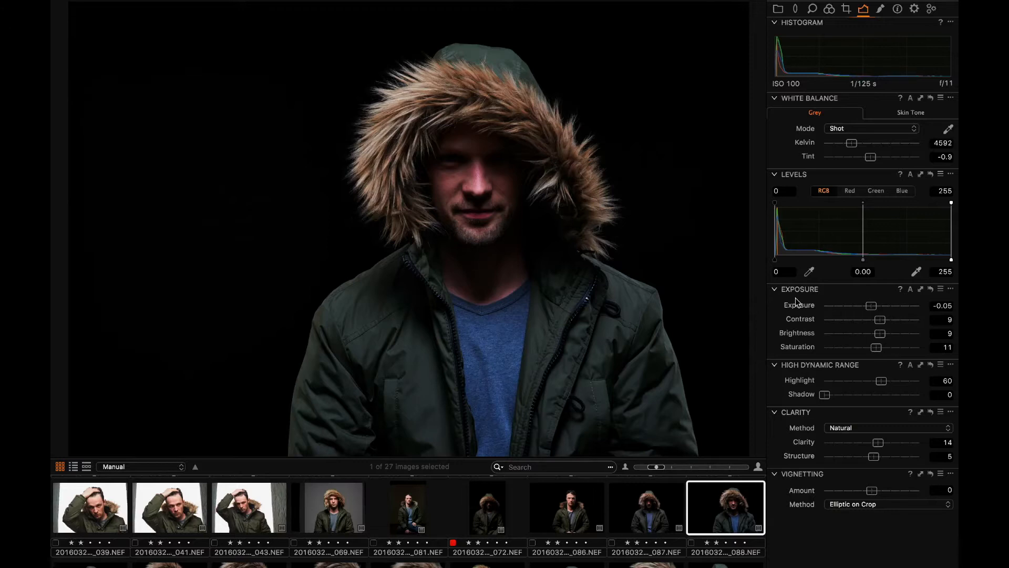
Crop away a strip of black background from the left of the portrait ending in 092, giving 3500 x 2511 px.
{"action": "key", "text": "Right"}
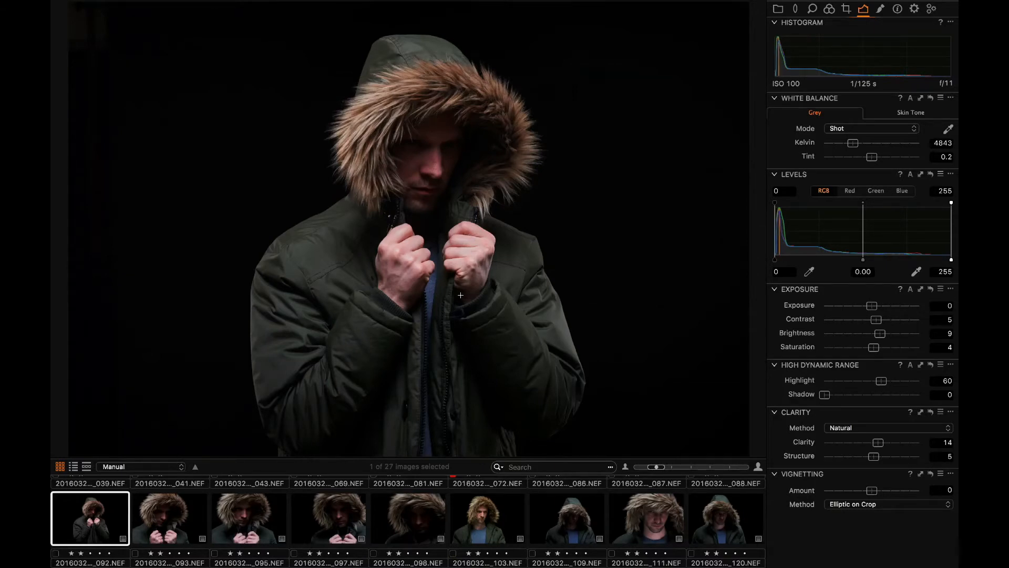
{"action": "left_click_drag", "start_coordinate": [67, 203], "coordinate": [110, 200]}
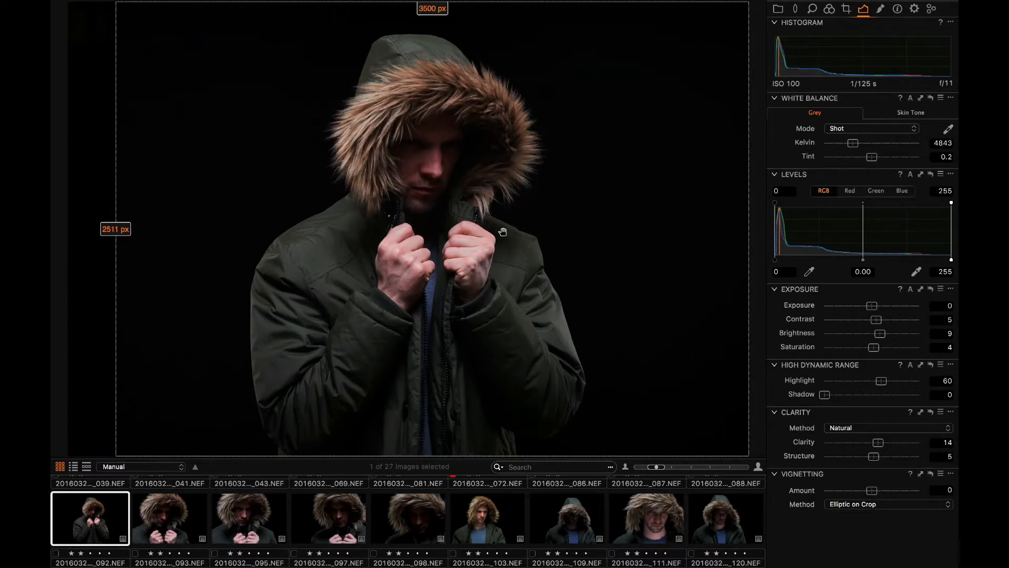
{"action": "key", "text": "h"}
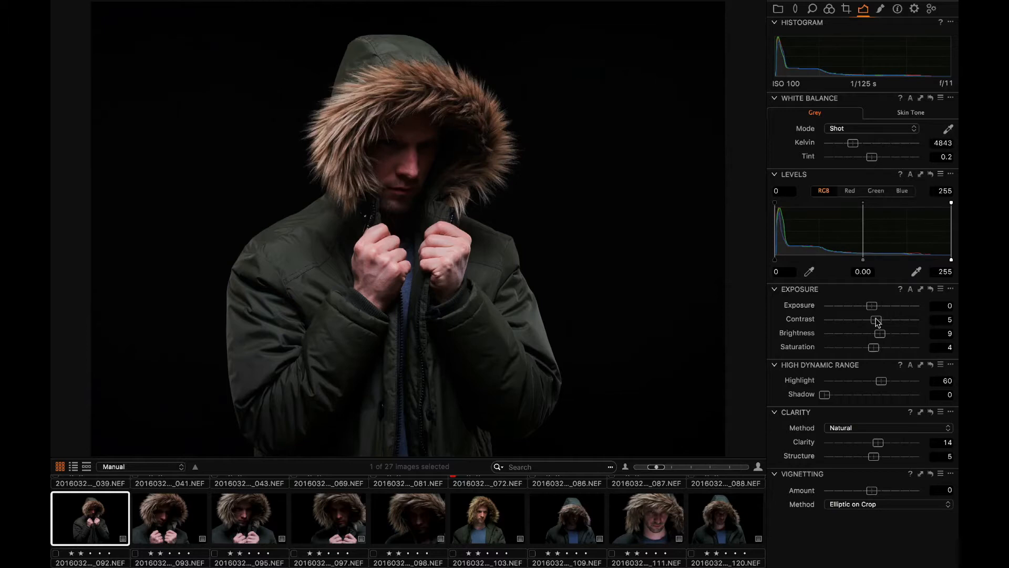
Set the cropped portrait's Contrast to 10, Brightness to 15, Highlight recovery to 36, Clarity to 31 and Structure to 20.
{"action": "left_click_drag", "start_coordinate": [875, 323], "coordinate": [886, 333]}
{"action": "left_click_drag", "start_coordinate": [877, 442], "coordinate": [886, 442]}
{"action": "mouse_move", "coordinate": [881, 381]}
{"action": "left_mouse_down"}
{"action": "mouse_move", "coordinate": [834, 380]}
{"action": "mouse_move", "coordinate": [863, 381]}
{"action": "left_mouse_up"}
{"action": "left_click_drag", "start_coordinate": [872, 455], "coordinate": [876, 455]}
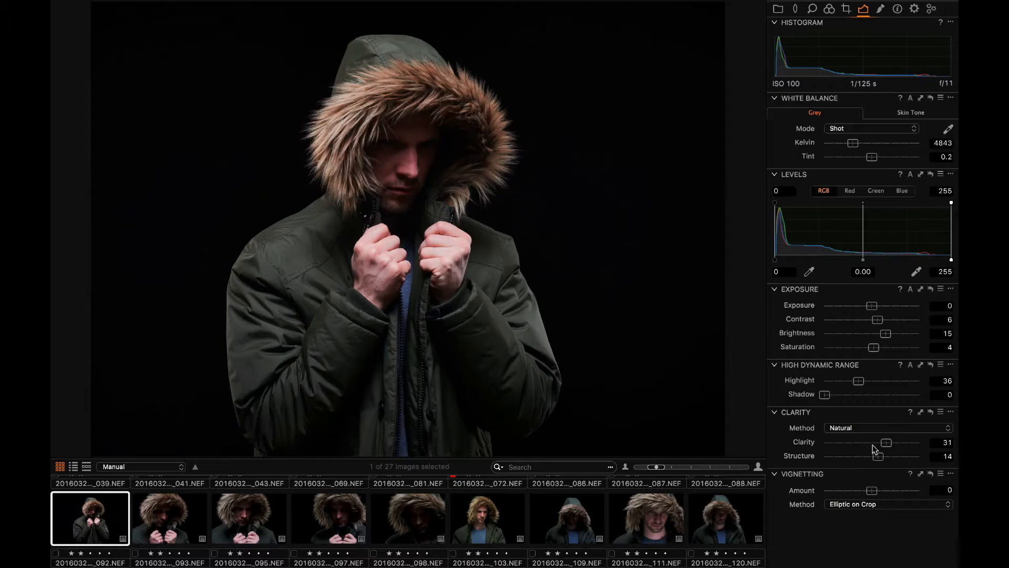
{"action": "left_click_drag", "start_coordinate": [877, 319], "coordinate": [882, 320]}
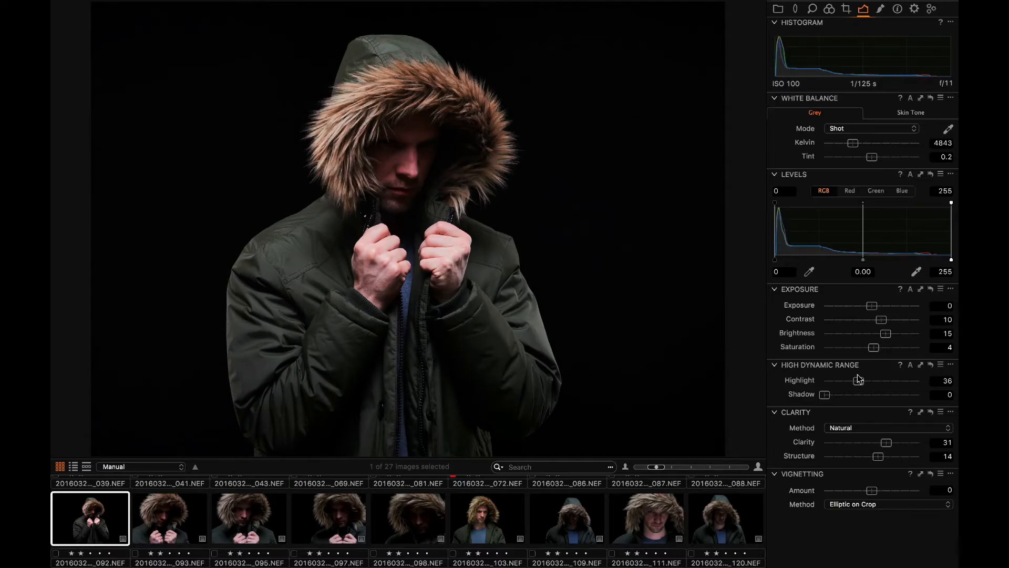
{"action": "mouse_move", "coordinate": [825, 394]}
{"action": "left_mouse_down"}
{"action": "mouse_move", "coordinate": [834, 394]}
{"action": "mouse_move", "coordinate": [824, 393]}
{"action": "left_mouse_up"}
{"action": "left_click_drag", "start_coordinate": [878, 456], "coordinate": [884, 456]}
Brush a local adjustment layer over the hands in the portrait ending in 092, with Exposure -0.65 and Highlight recovery 26.
{"action": "left_click", "coordinate": [178, 507]}
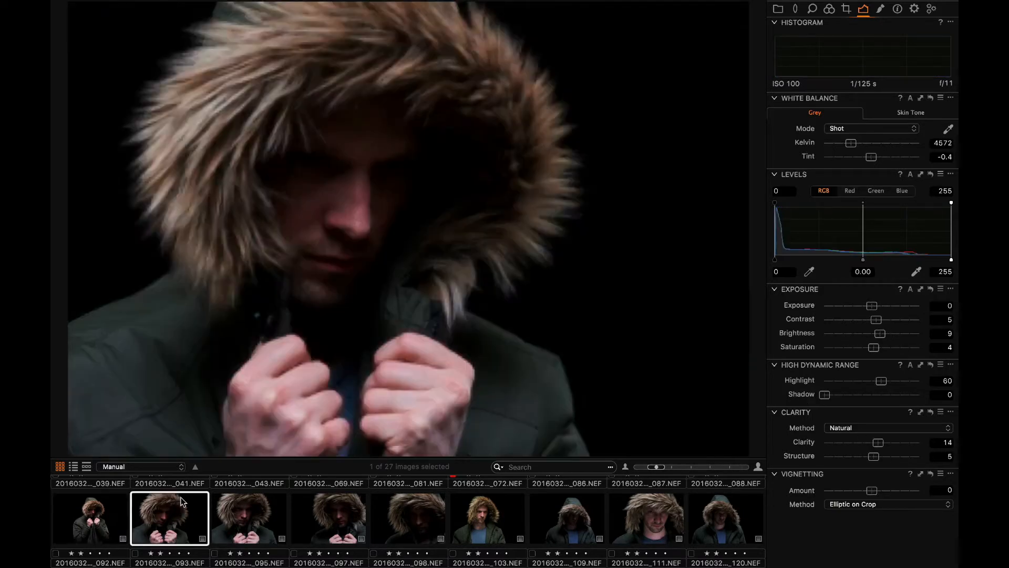
{"action": "left_click", "coordinate": [97, 507]}
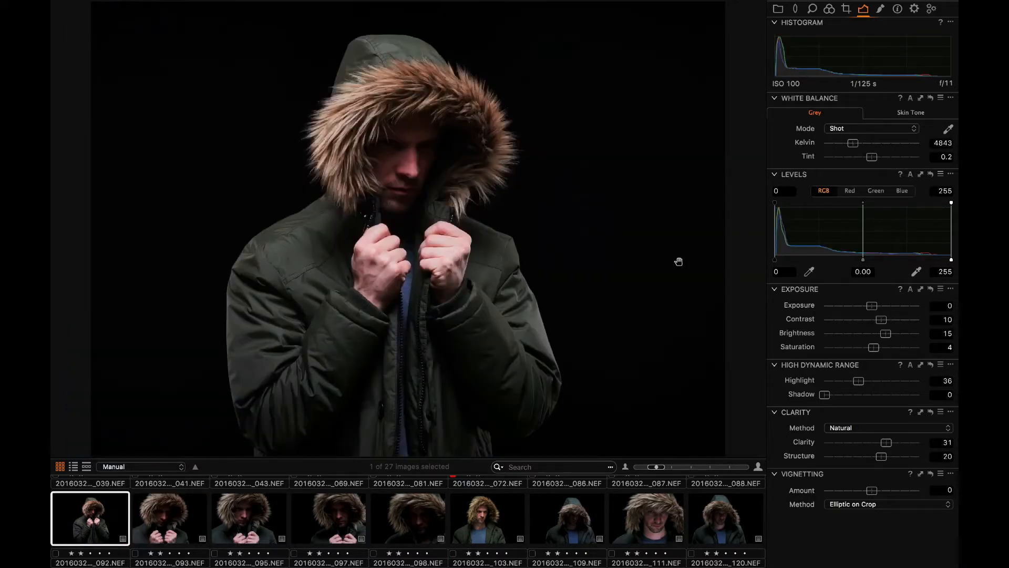
{"action": "left_click", "coordinate": [881, 9]}
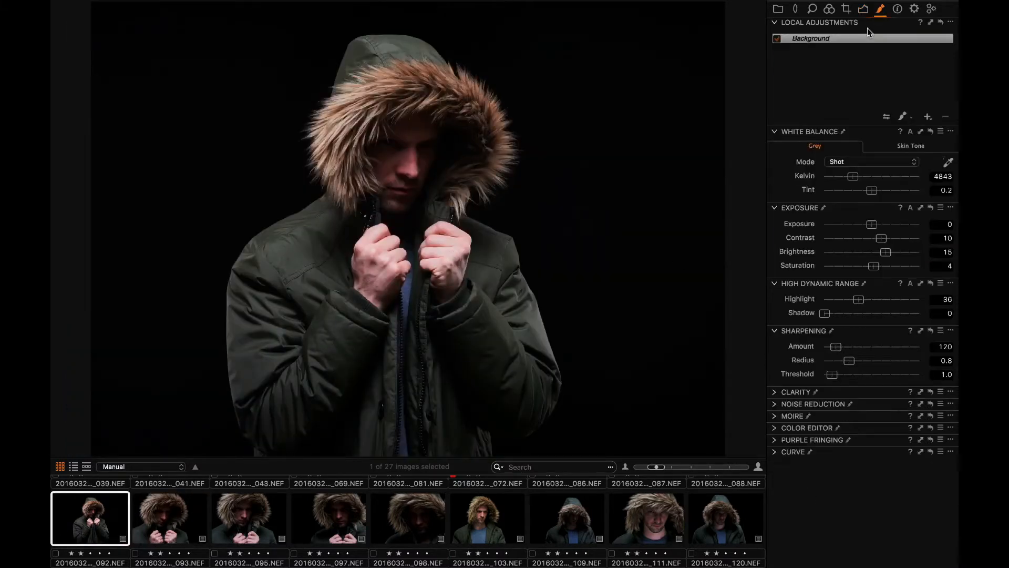
{"action": "left_click", "coordinate": [900, 114]}
{"action": "left_click", "coordinate": [425, 210]}
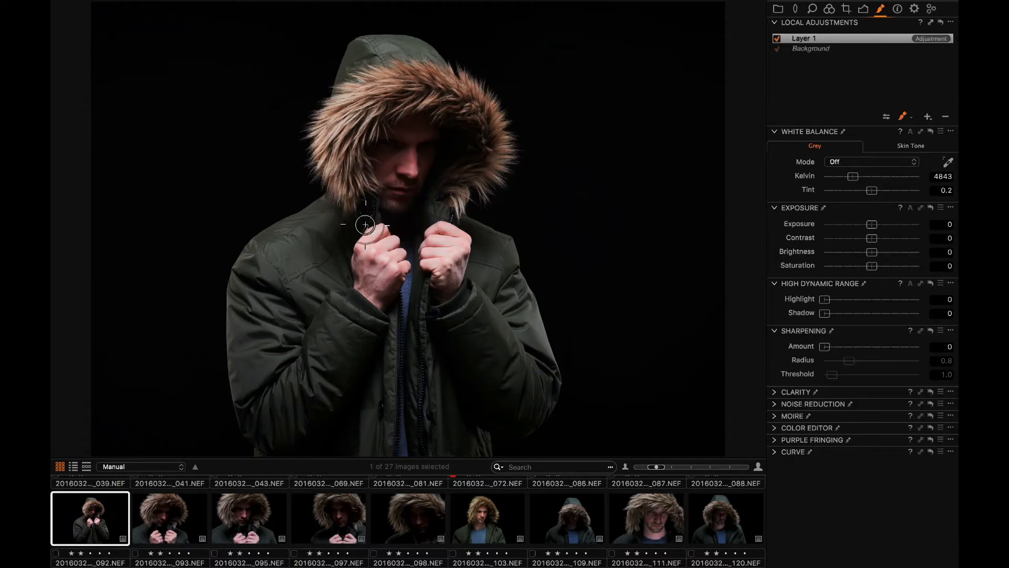
{"action": "left_click_drag", "start_coordinate": [872, 225], "coordinate": [861, 225]}
{"action": "left_click_drag", "start_coordinate": [824, 300], "coordinate": [841, 306]}
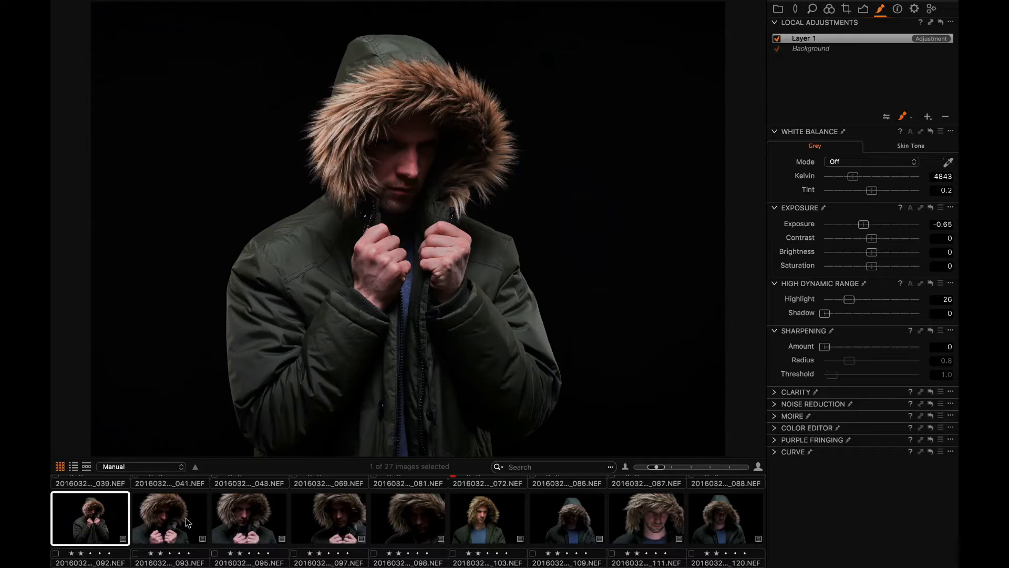
Mask the hands in the portrait ending in 093 on a local adjustment layer and set its Highlight recovery to 46.
{"action": "left_click", "coordinate": [177, 519]}
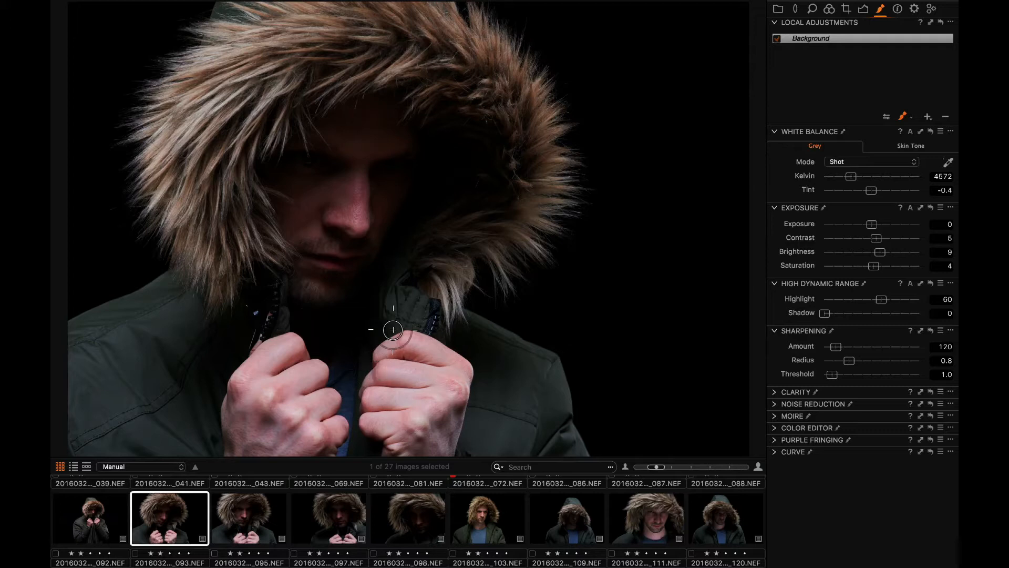
{"action": "left_click", "coordinate": [289, 387]}
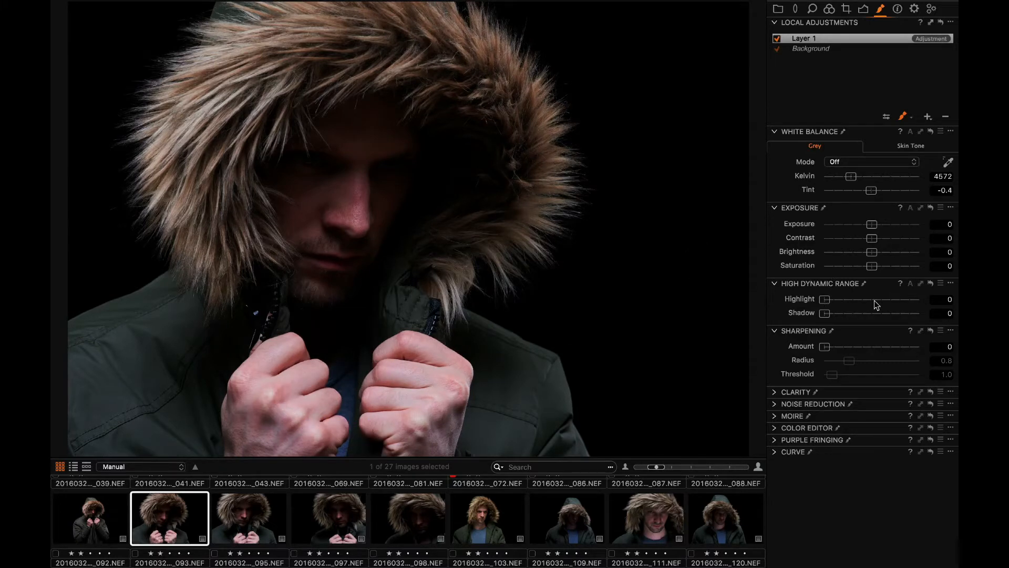
{"action": "left_click_drag", "start_coordinate": [825, 299], "coordinate": [826, 299]}
{"action": "key", "text": "Escape"}
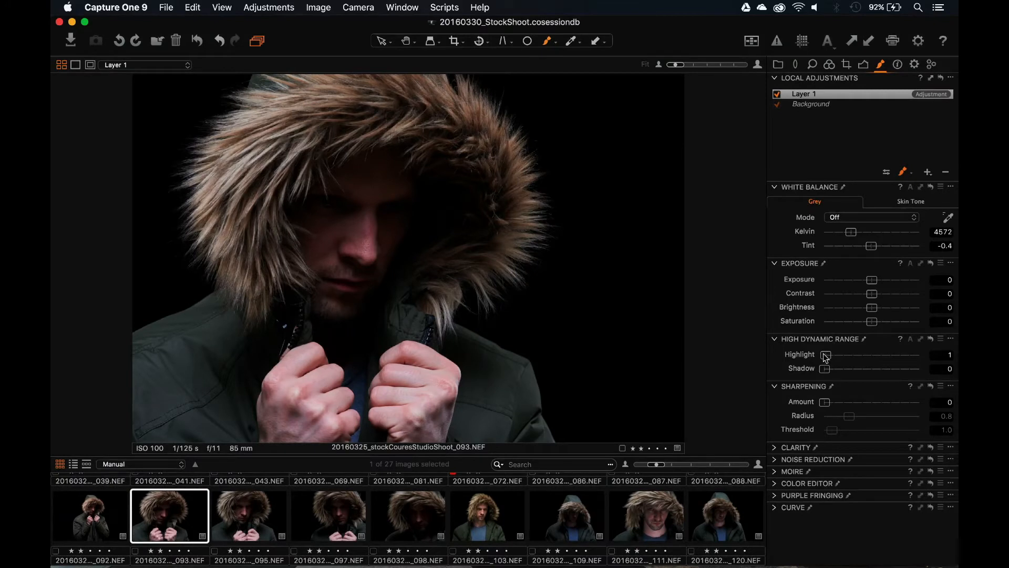
{"action": "left_click_drag", "start_coordinate": [826, 356], "coordinate": [870, 356]}
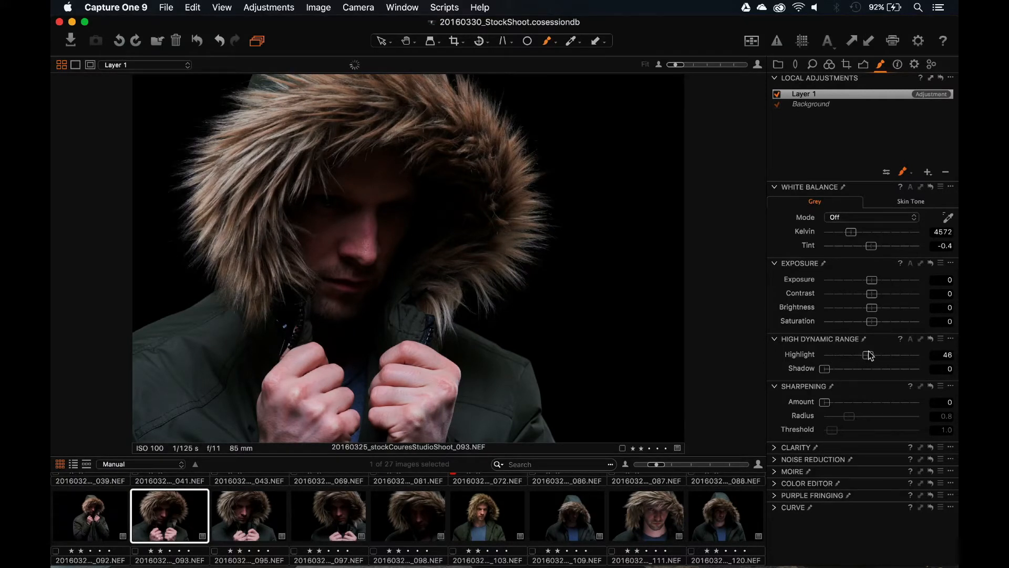
{"action": "left_click", "coordinate": [777, 93]}
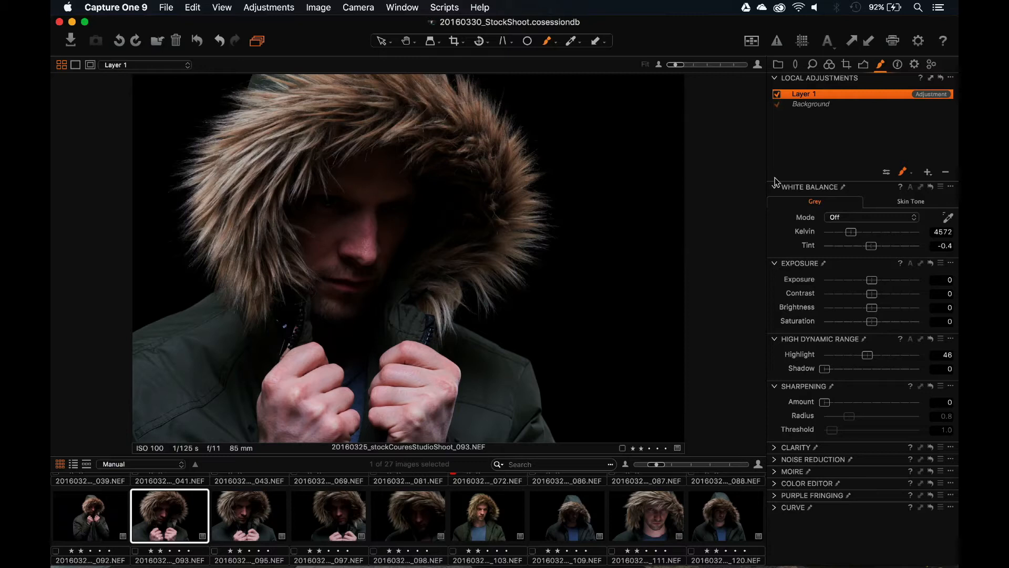
{"action": "mouse_move", "coordinate": [395, 368]}
{"action": "left_mouse_down"}
{"action": "mouse_move", "coordinate": [426, 355]}
{"action": "mouse_move", "coordinate": [405, 384]}
{"action": "mouse_move", "coordinate": [381, 387]}
{"action": "left_mouse_up"}
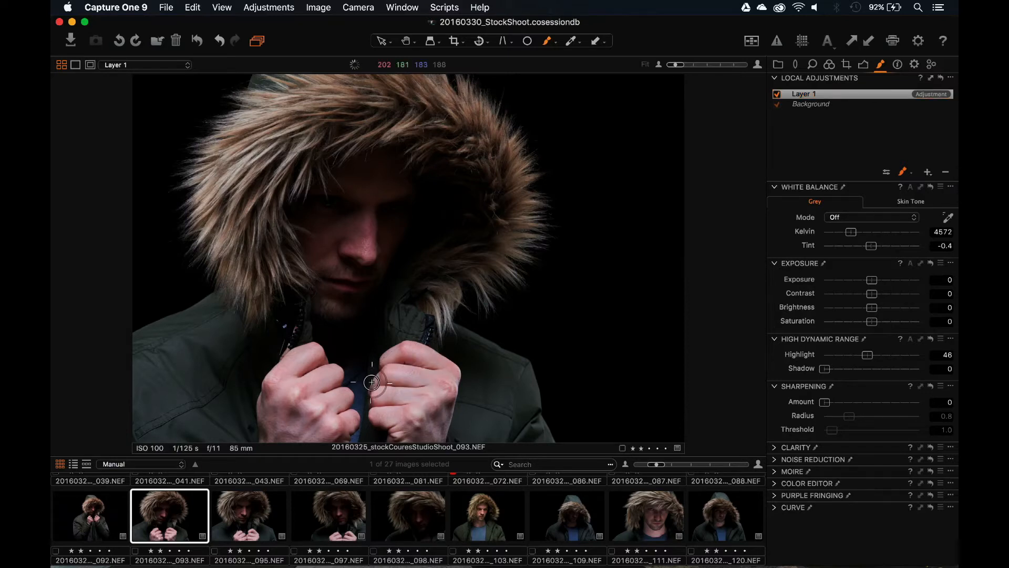
{"action": "left_click_drag", "start_coordinate": [310, 368], "coordinate": [323, 398]}
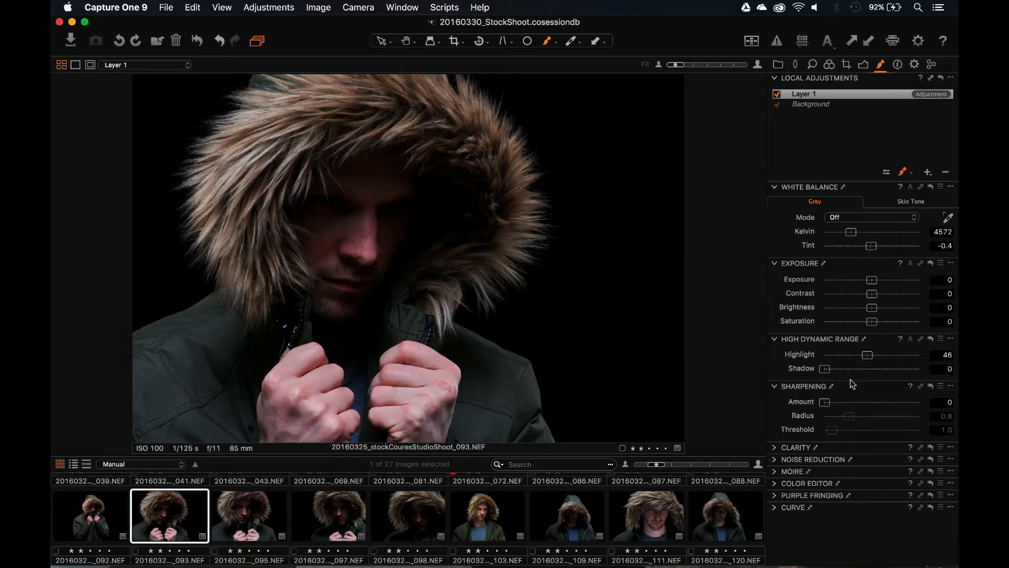
Brush local adjustment layers over the hands in portraits 095 and 097, with Highlight recovery 23 and 36 respectively.
{"action": "left_click", "coordinate": [248, 515]}
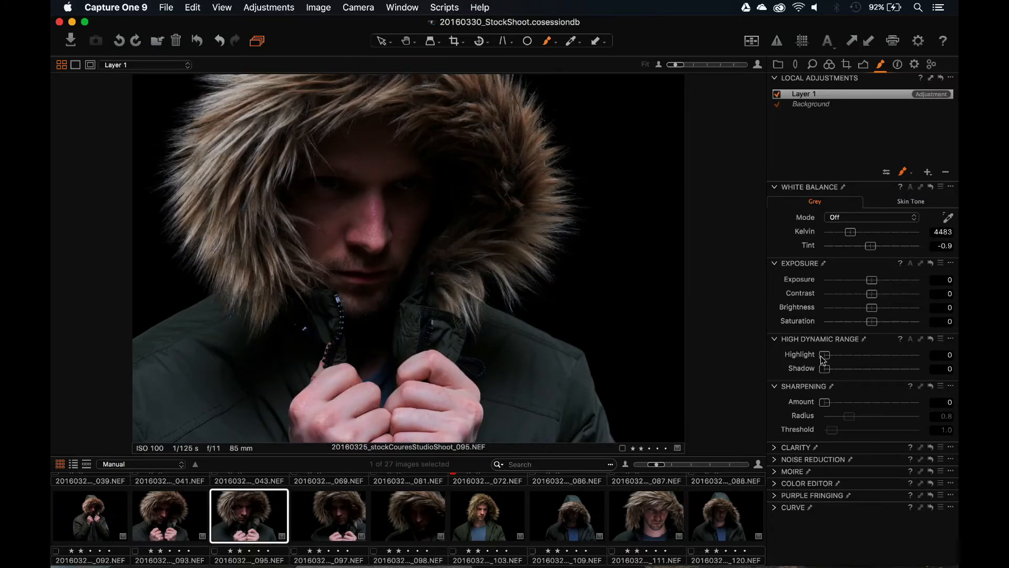
{"action": "left_click_drag", "start_coordinate": [826, 357], "coordinate": [838, 358]}
{"action": "left_click", "coordinate": [320, 503]}
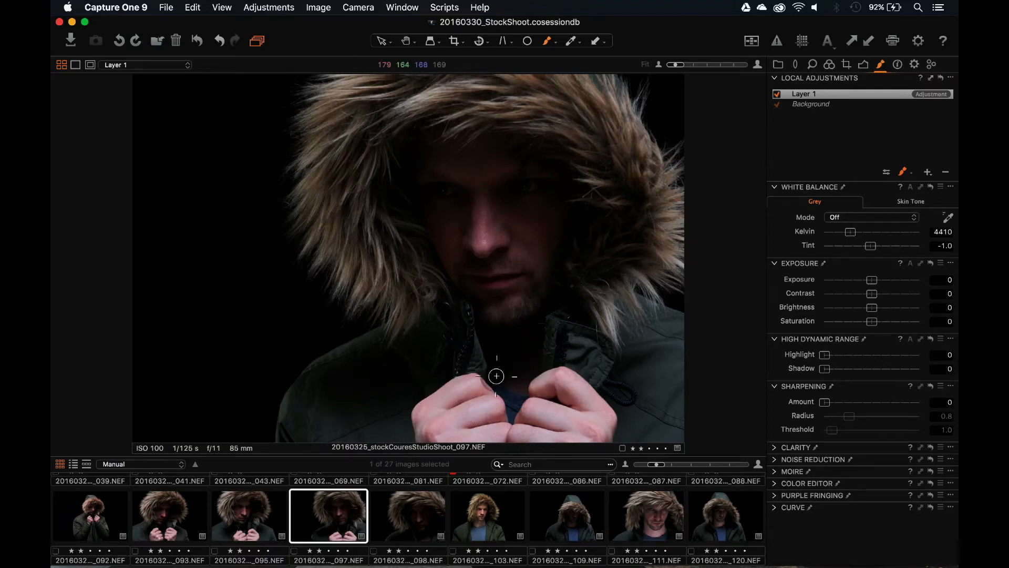
{"action": "left_click_drag", "start_coordinate": [825, 355], "coordinate": [857, 357]}
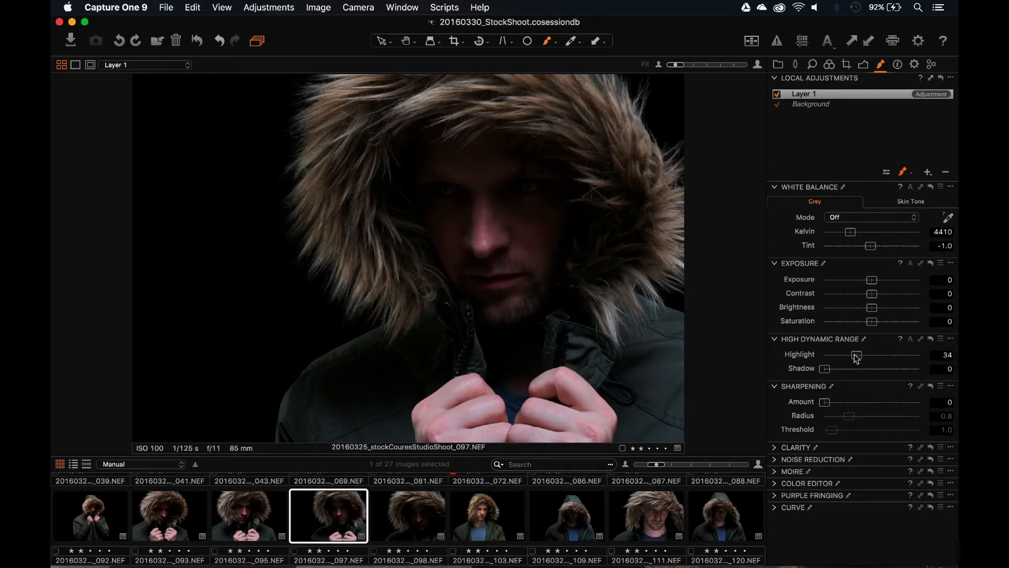
{"action": "left_click", "coordinate": [434, 494]}
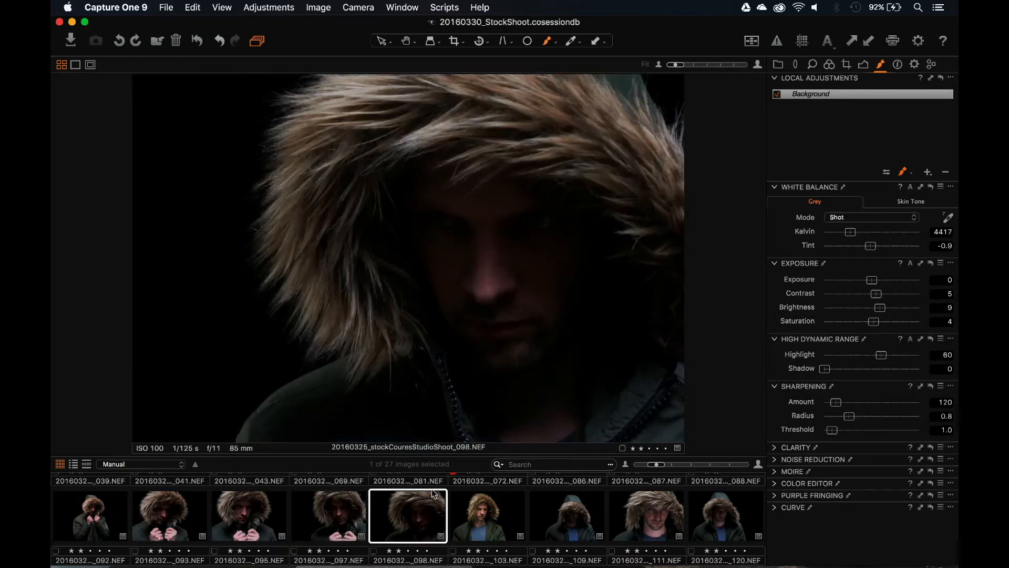
{"action": "left_click", "coordinate": [465, 506]}
{"action": "left_click", "coordinate": [347, 512]}
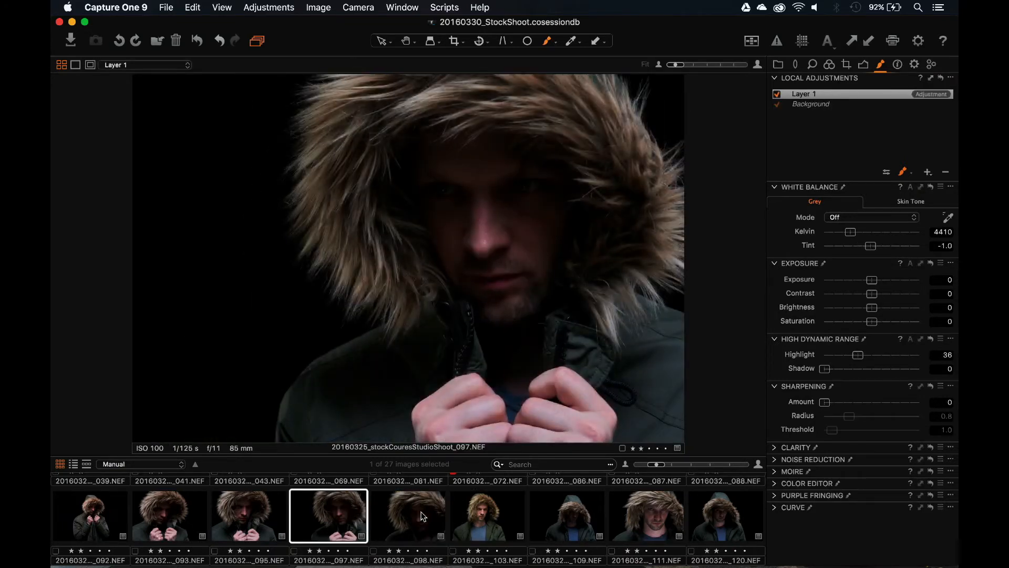
Set the close-up portrait ending in 098 to Exposure 1.54, Contrast 15 and Highlight recovery 71.
{"action": "left_click", "coordinate": [422, 510]}
{"action": "scroll", "coordinate": [424, 507], "scroll_direction": "up", "scroll_amount": 1}
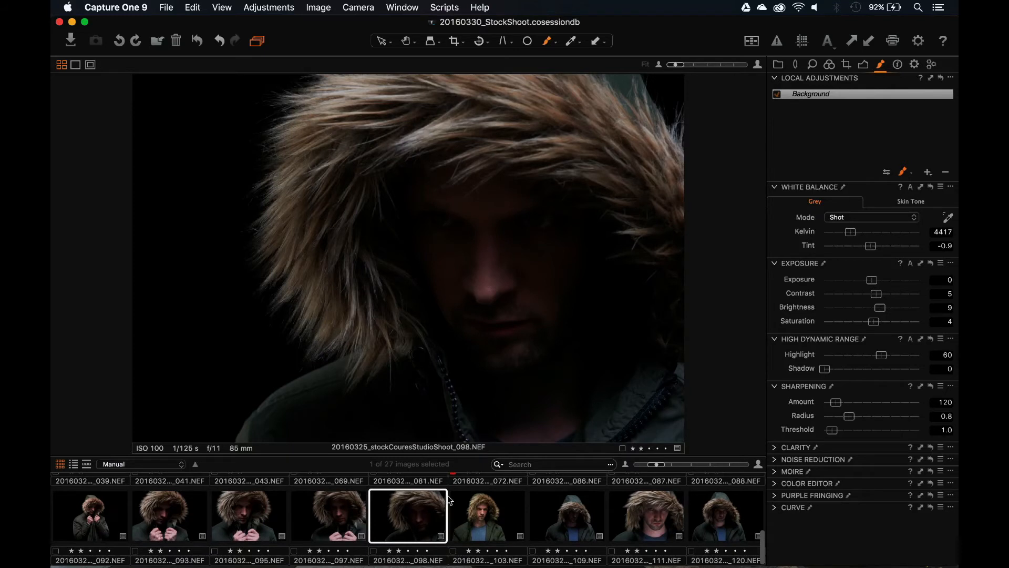
{"action": "left_click_drag", "start_coordinate": [876, 293], "coordinate": [893, 280]}
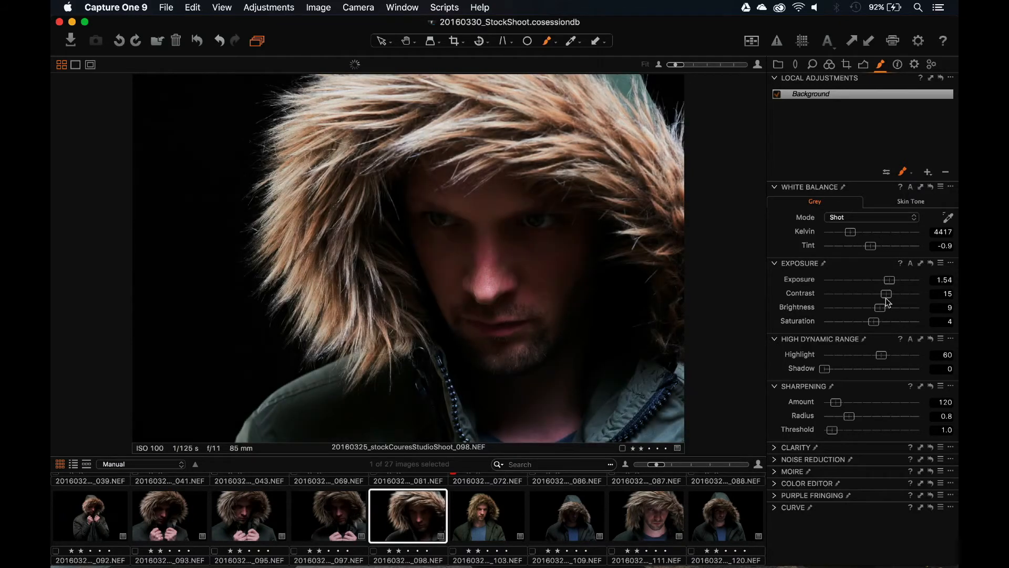
{"action": "left_click_drag", "start_coordinate": [882, 355], "coordinate": [892, 356]}
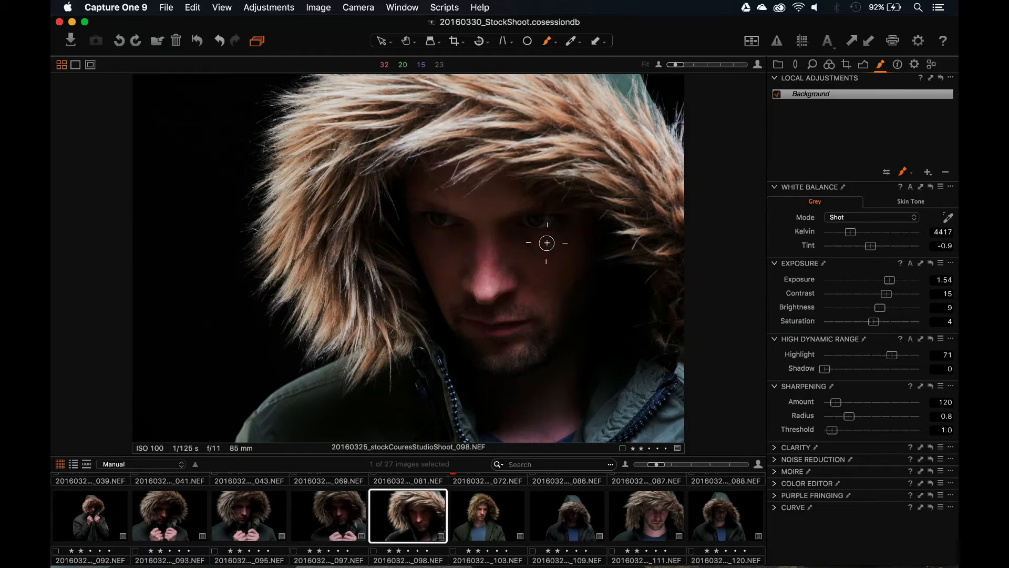
On the Background layer of the portrait ending in 097, set Exposure to 0.87 and Highlight recovery to 19.
{"action": "left_click", "coordinate": [314, 515]}
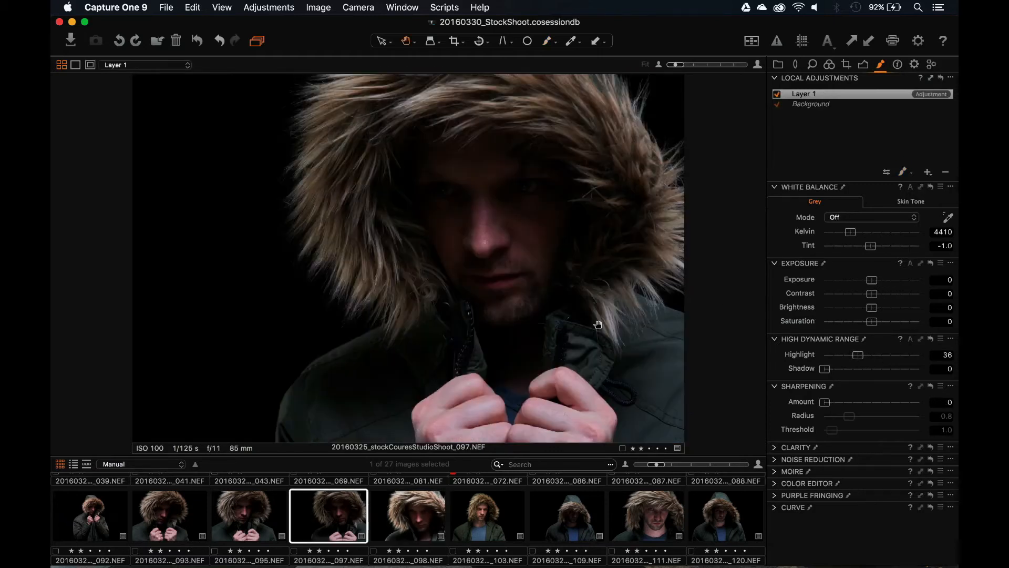
{"action": "double_click", "coordinate": [868, 281]}
{"action": "left_click", "coordinate": [807, 104]}
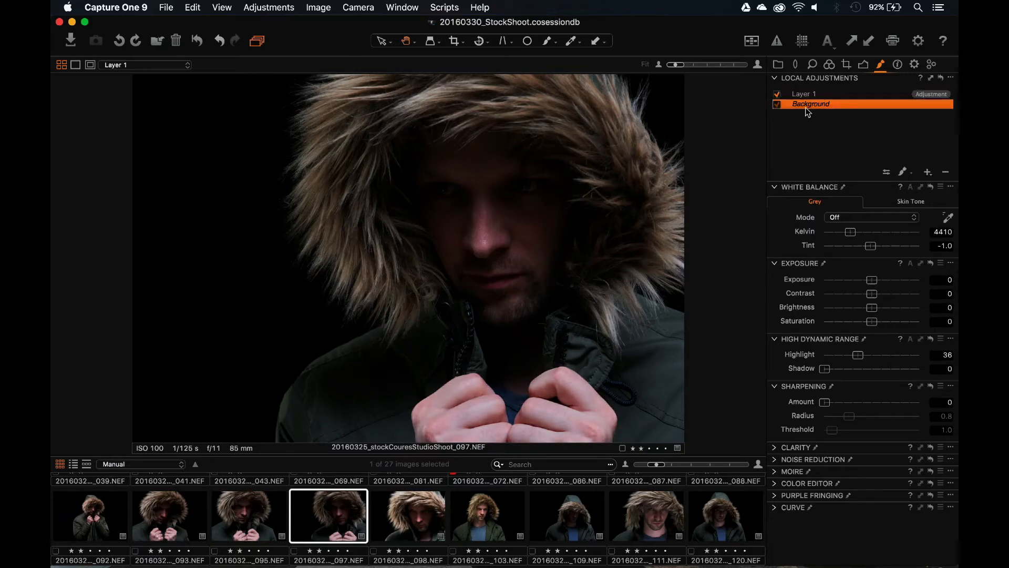
{"action": "left_click_drag", "start_coordinate": [871, 279], "coordinate": [883, 280]}
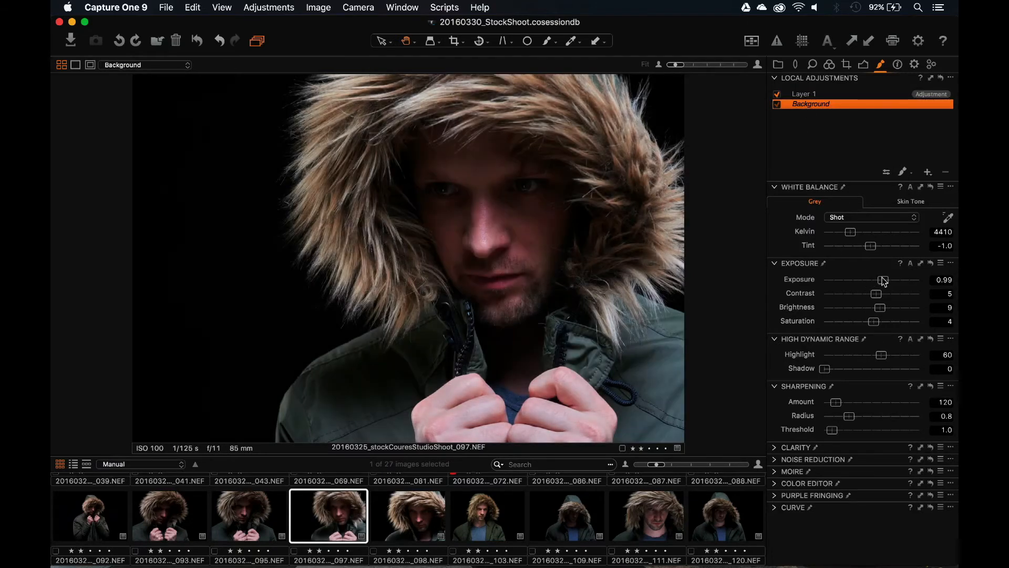
{"action": "left_click_drag", "start_coordinate": [876, 357], "coordinate": [841, 355]}
On the portrait ending in 095, set Layer 1's Highlight recovery to 10 and the Background layer's Exposure to 1.27.
{"action": "key", "text": "Left"}
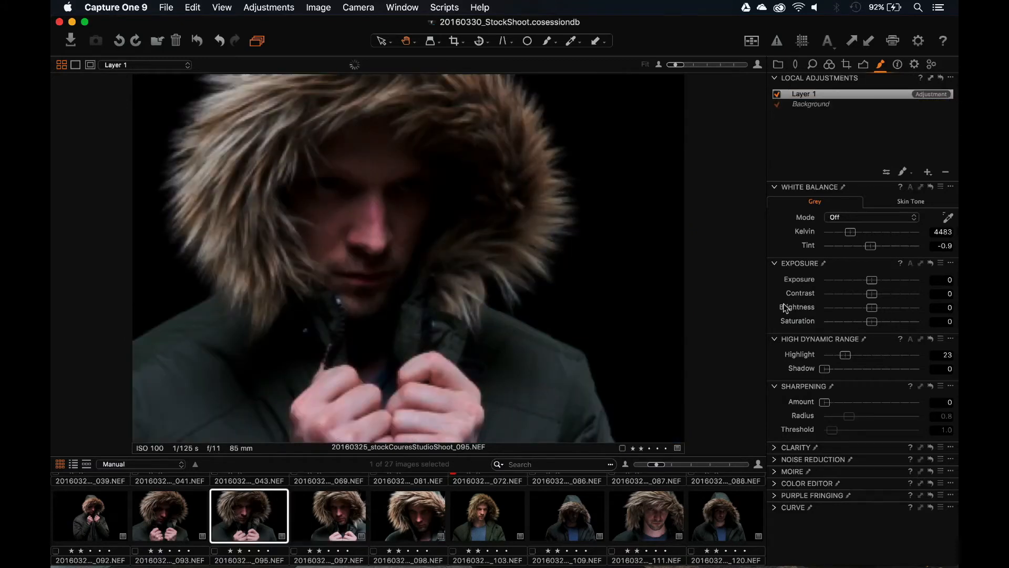
{"action": "left_click_drag", "start_coordinate": [845, 355], "coordinate": [833, 358]}
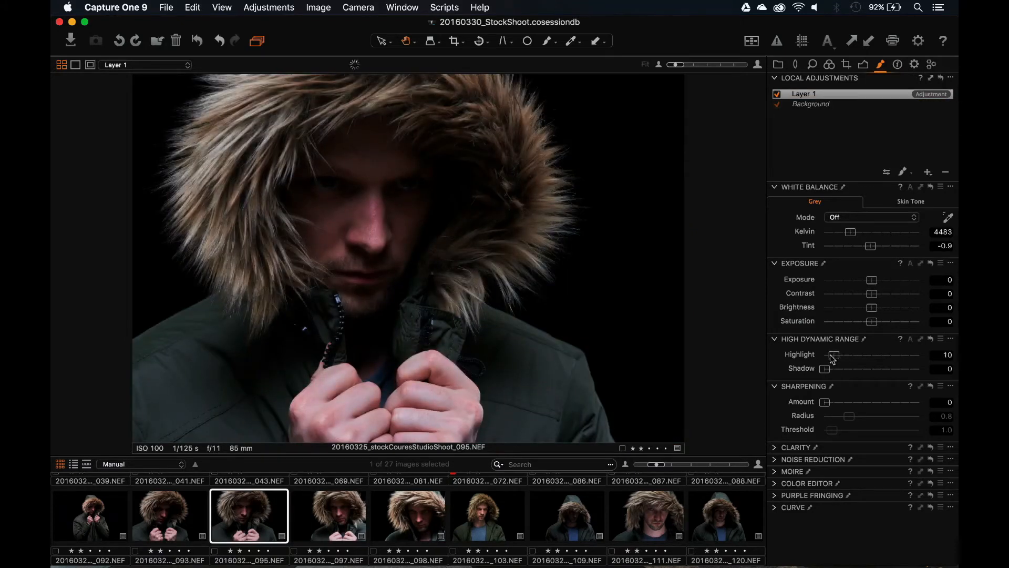
{"action": "left_click", "coordinate": [822, 104]}
{"action": "left_click_drag", "start_coordinate": [872, 280], "coordinate": [887, 284]}
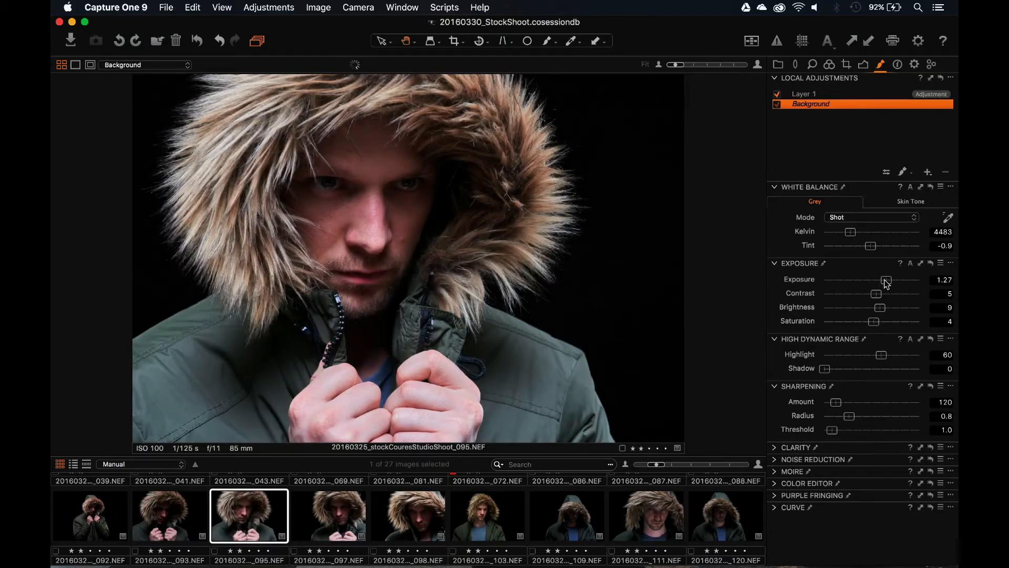
Raise the Background layer's Exposure on the portrait ending in 093 to brighten the whole image.
{"action": "left_click", "coordinate": [179, 518]}
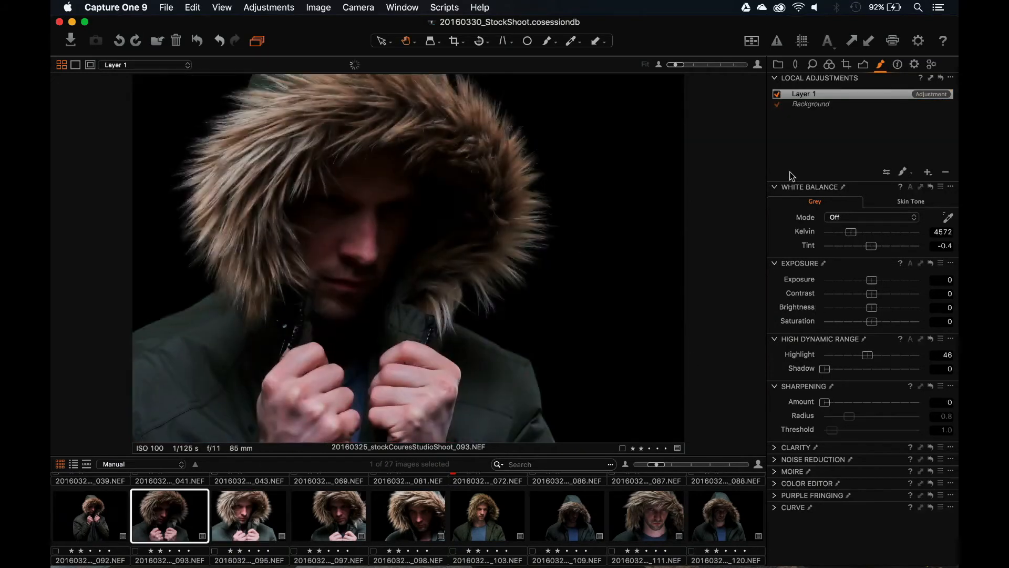
{"action": "left_click_drag", "start_coordinate": [870, 279], "coordinate": [873, 280]}
{"action": "left_click", "coordinate": [831, 104]}
{"action": "left_click_drag", "start_coordinate": [871, 280], "coordinate": [888, 284]}
On the Background layer of the portrait ending in 092, set Brightness to 30 and Exposure to -0.13.
{"action": "left_click", "coordinate": [91, 514]}
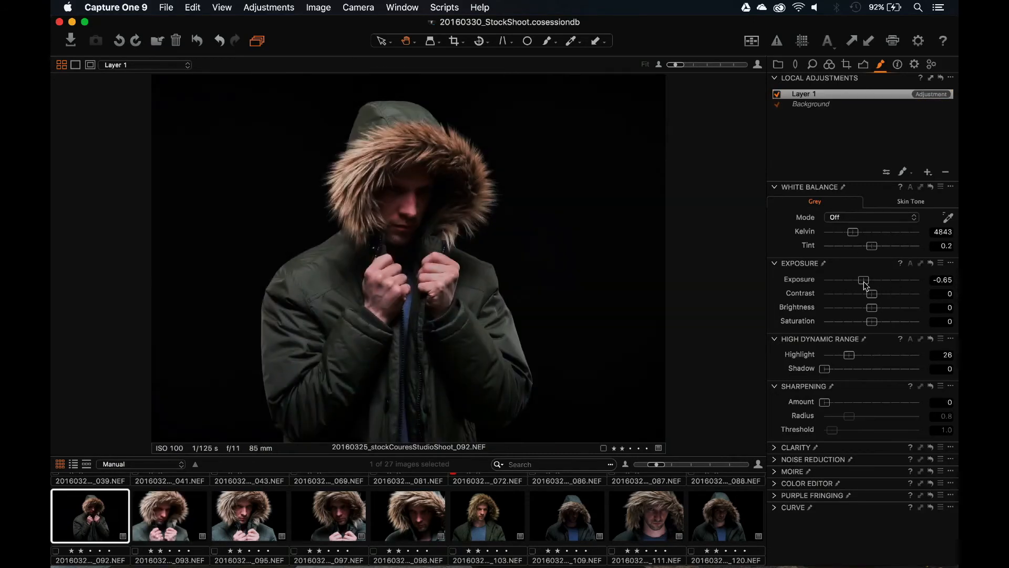
{"action": "left_click", "coordinate": [828, 103]}
{"action": "left_click_drag", "start_coordinate": [870, 280], "coordinate": [878, 282]}
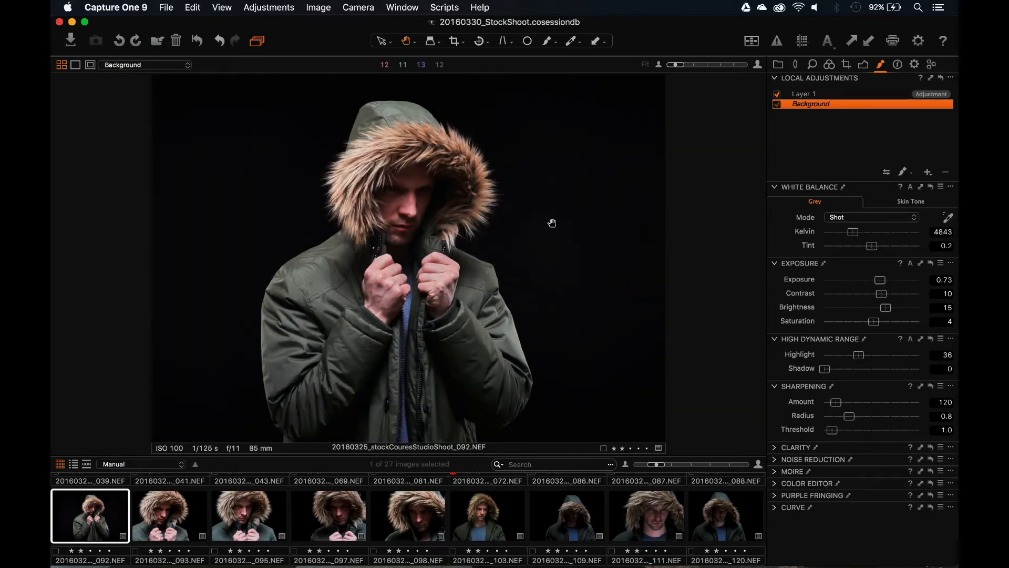
{"action": "key", "text": "super+z"}
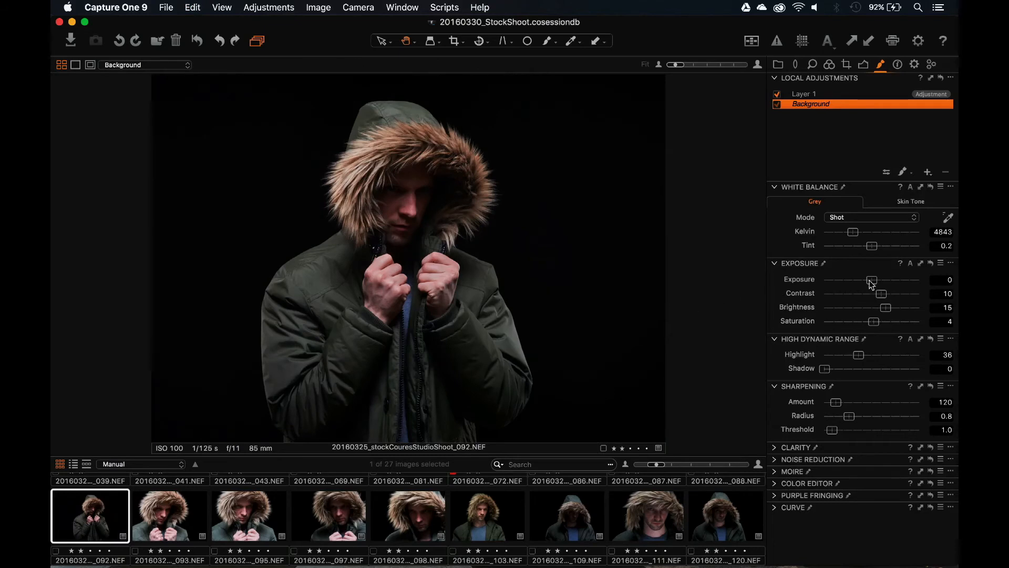
{"action": "left_click_drag", "start_coordinate": [885, 309], "coordinate": [870, 282]}
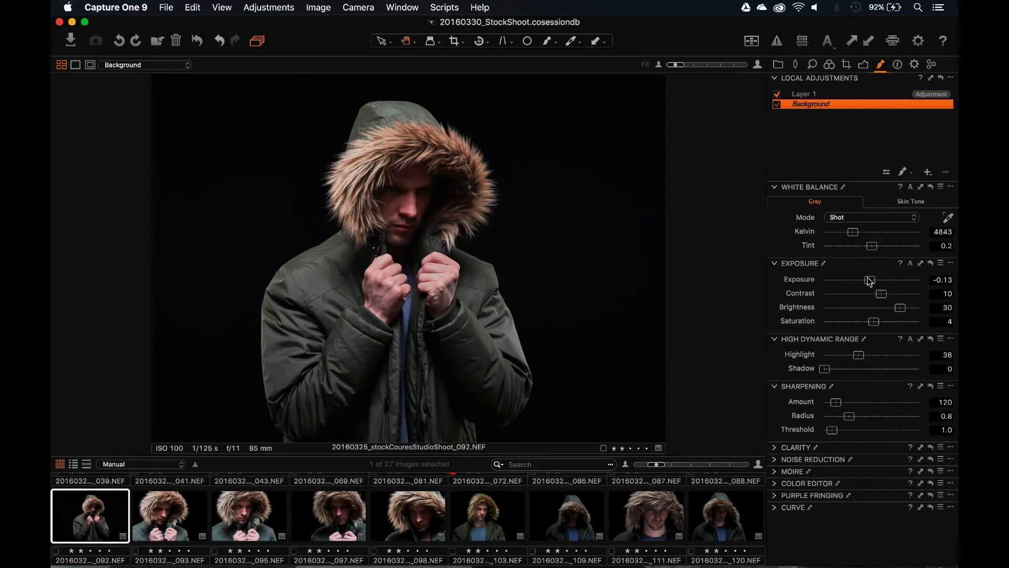
Set the Background layer's Exposure to 1.3 on the portrait ending in 097 and compare it with its neighbours.
{"action": "left_click", "coordinate": [336, 501]}
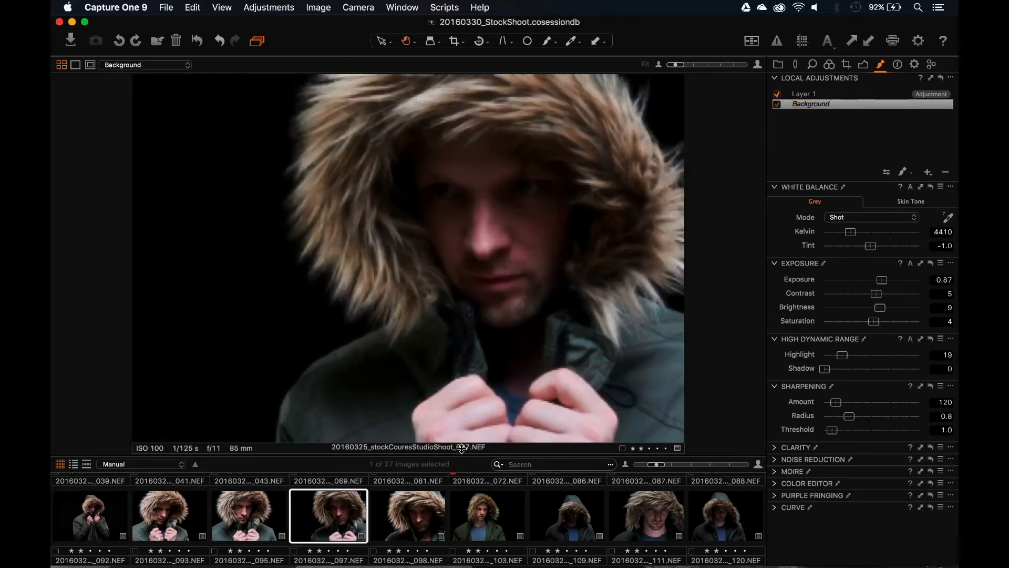
{"action": "left_click_drag", "start_coordinate": [885, 280], "coordinate": [888, 281]}
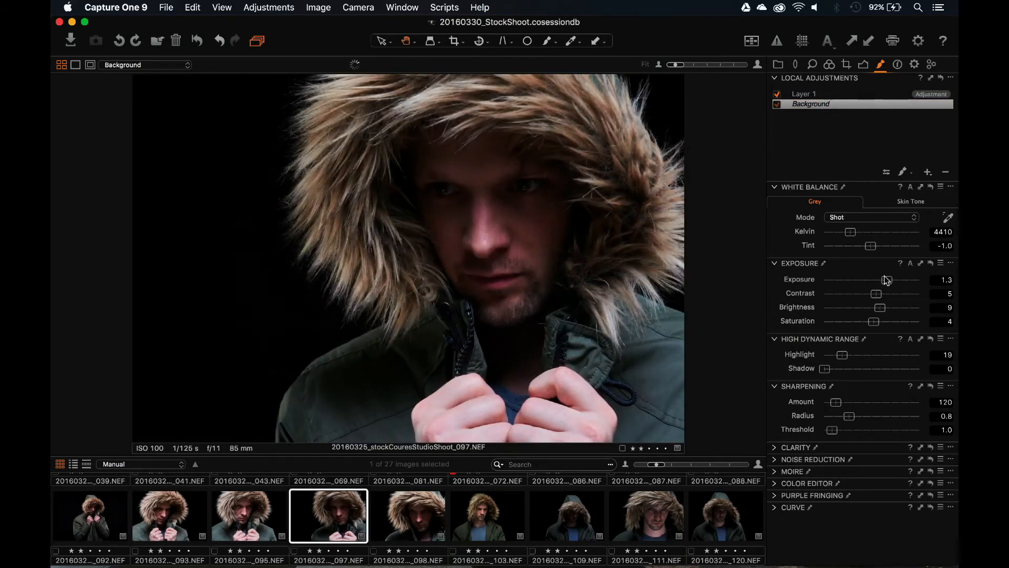
{"action": "left_click", "coordinate": [473, 509]}
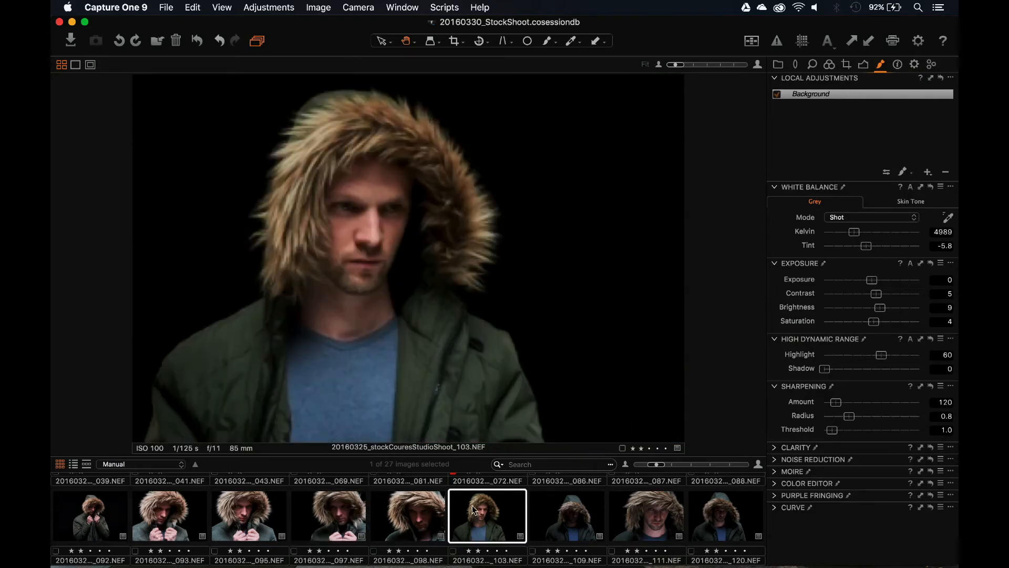
{"action": "left_click", "coordinate": [443, 497]}
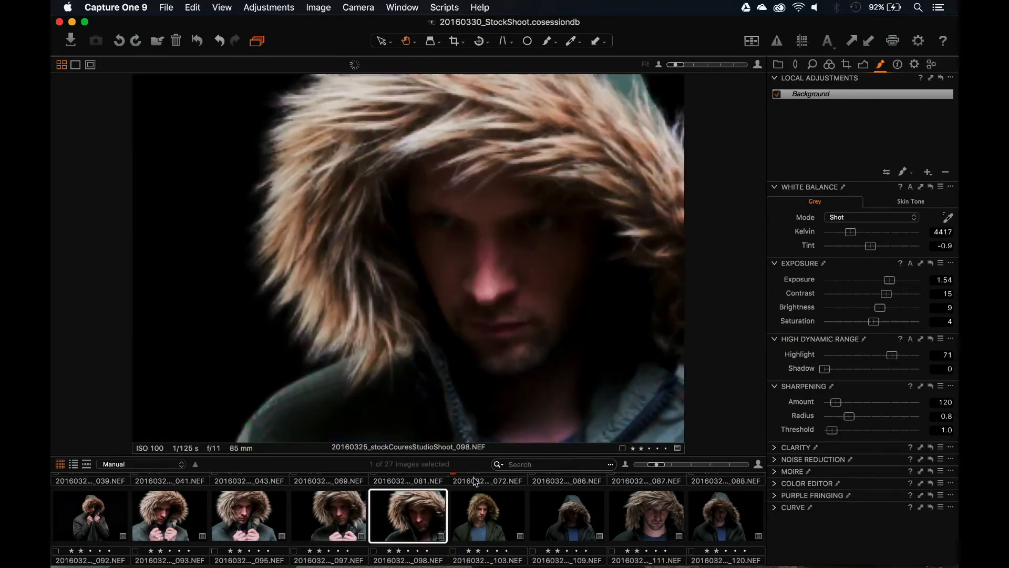
Set the Background layer's Exposure to 1.88 on the portrait ending in 098.
{"action": "left_click_drag", "start_coordinate": [882, 281], "coordinate": [887, 280]}
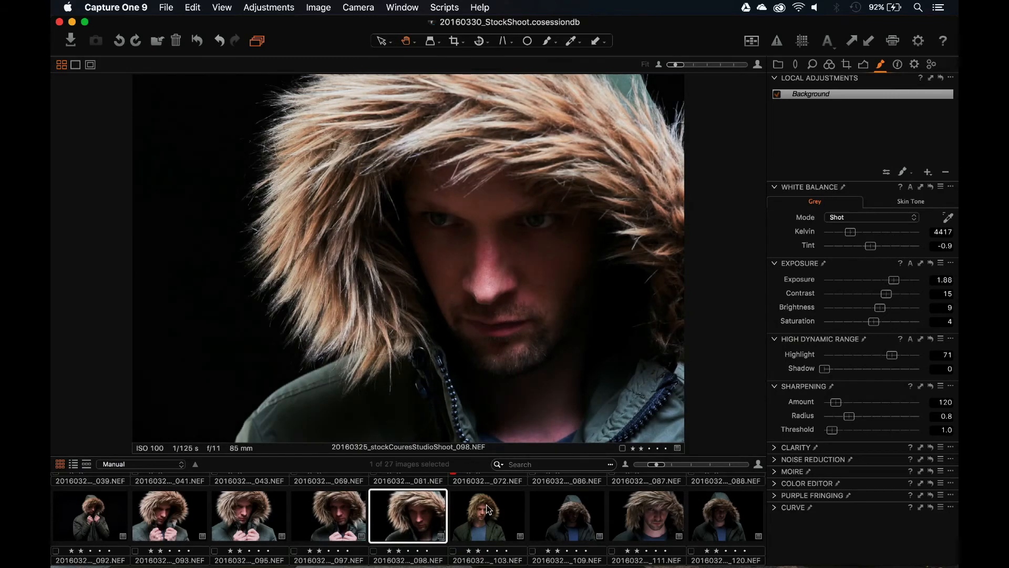
Try to correct the white balance of the portrait ending in 103 by sampling points on the face.
{"action": "left_click", "coordinate": [489, 509]}
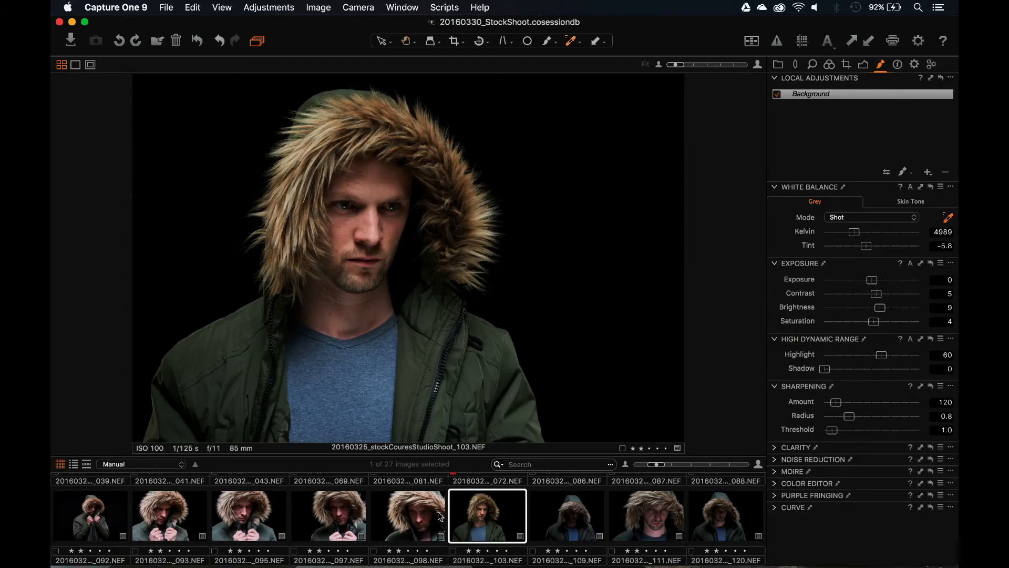
{"action": "left_click", "coordinate": [373, 224]}
{"action": "left_click", "coordinate": [400, 261]}
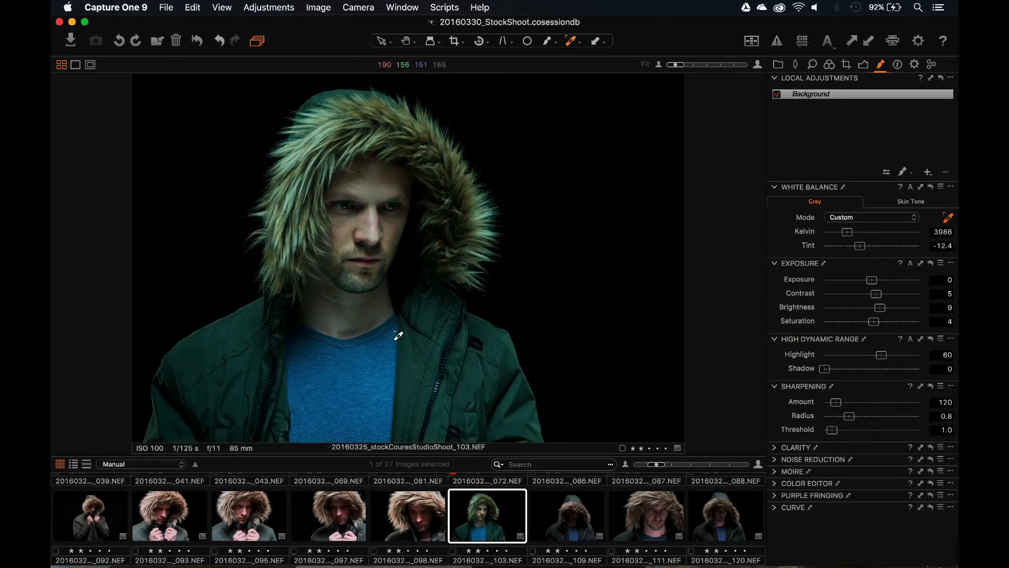
Copy the adjustments from the portrait ending in 098 and apply them to the portrait ending in 103.
{"action": "left_click", "coordinate": [415, 518]}
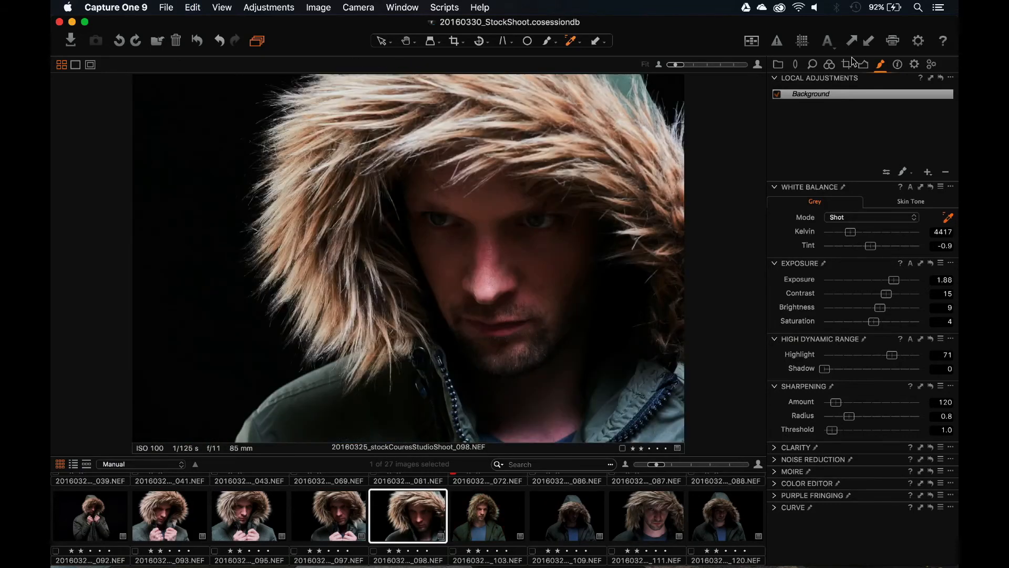
{"action": "left_click", "coordinate": [469, 512]}
{"action": "left_click", "coordinate": [869, 40]}
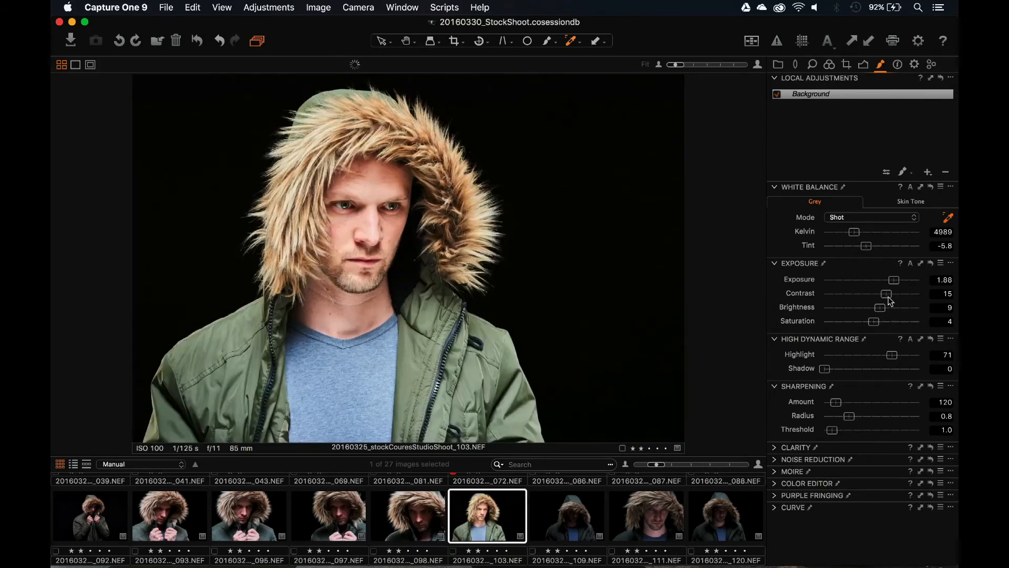
On the portrait ending in 103, set Exposure to 0.48, Contrast to 6, Brightness to 0 and Highlight recovery to 0.
{"action": "double_click", "coordinate": [893, 280]}
{"action": "mouse_move", "coordinate": [872, 279]}
{"action": "left_mouse_down"}
{"action": "mouse_move", "coordinate": [882, 295]}
{"action": "mouse_move", "coordinate": [868, 310]}
{"action": "mouse_move", "coordinate": [876, 295]}
{"action": "left_mouse_up"}
{"action": "left_click_drag", "start_coordinate": [892, 355], "coordinate": [815, 354]}
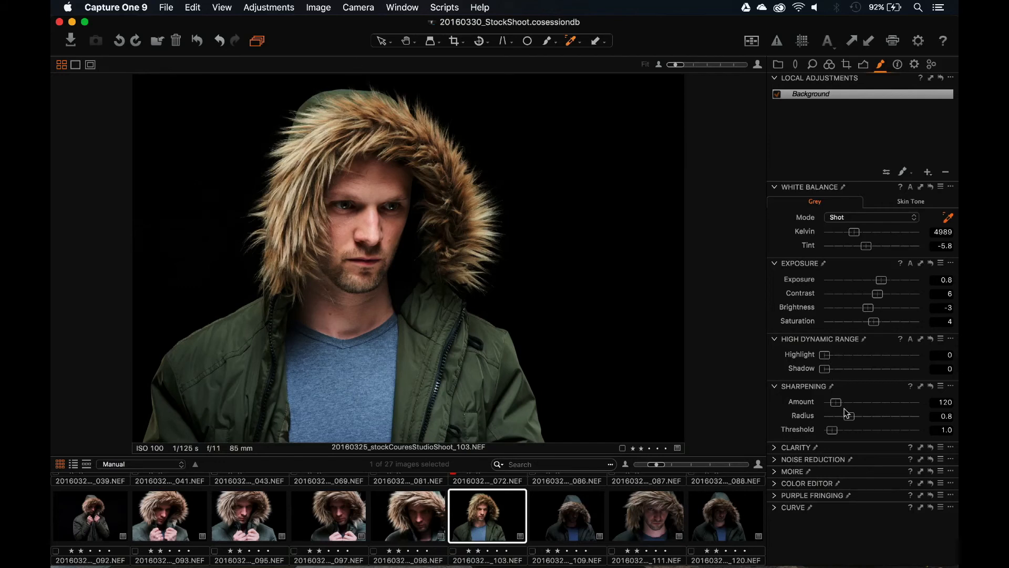
{"action": "left_click", "coordinate": [774, 387]}
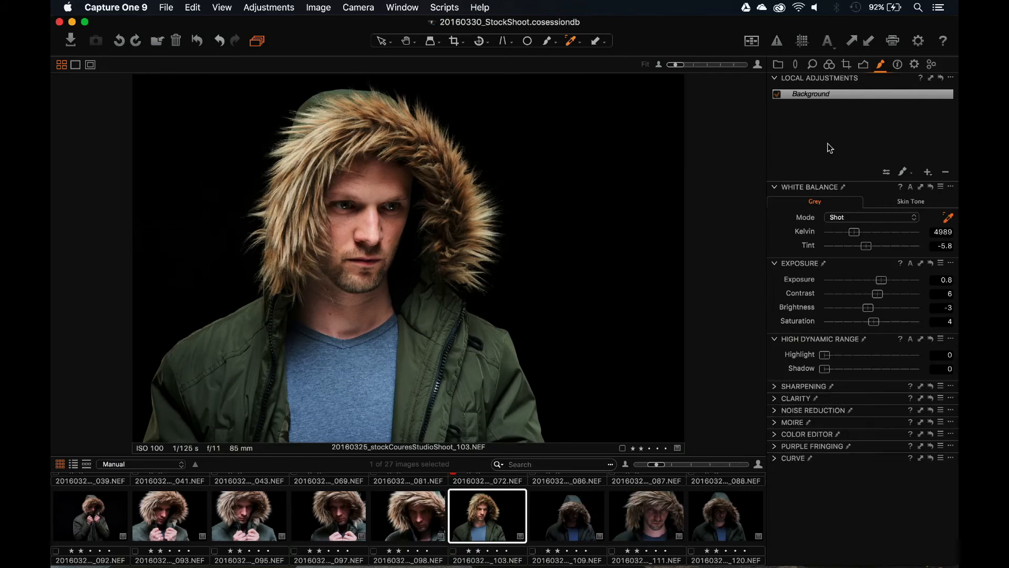
{"action": "left_click", "coordinate": [864, 63]}
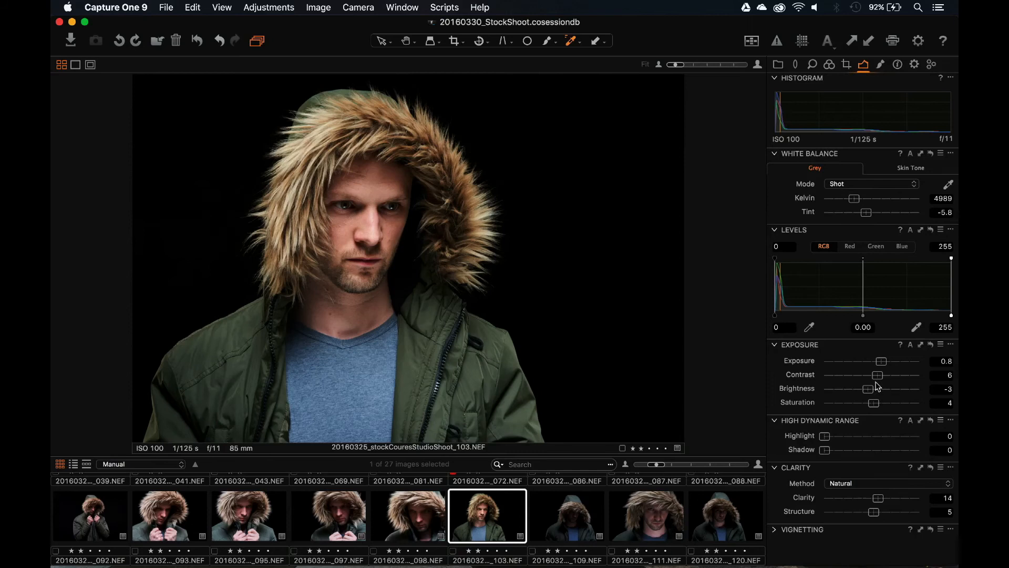
{"action": "left_click_drag", "start_coordinate": [866, 389], "coordinate": [877, 363]}
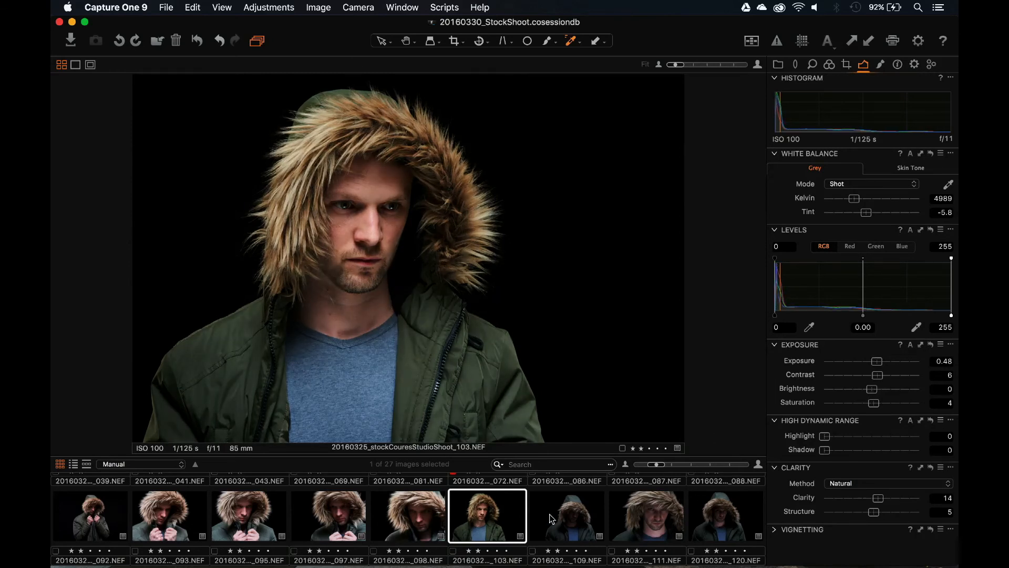
On the portrait ending in 109, set Exposure to 0.48, Contrast to 21, Brightness to 28 and Highlight recovery to 80.
{"action": "left_click", "coordinate": [558, 507]}
{"action": "left_click_drag", "start_coordinate": [867, 361], "coordinate": [887, 376]}
{"action": "mouse_move", "coordinate": [881, 438]}
{"action": "left_mouse_down"}
{"action": "mouse_move", "coordinate": [844, 438]}
{"action": "mouse_move", "coordinate": [901, 436]}
{"action": "left_mouse_up"}
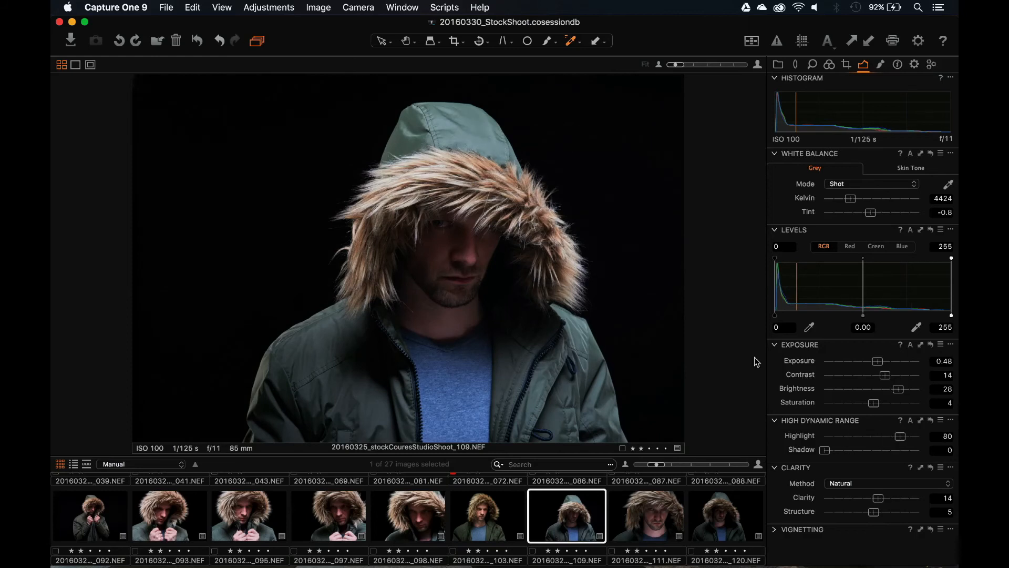
{"action": "left_click", "coordinate": [612, 516]}
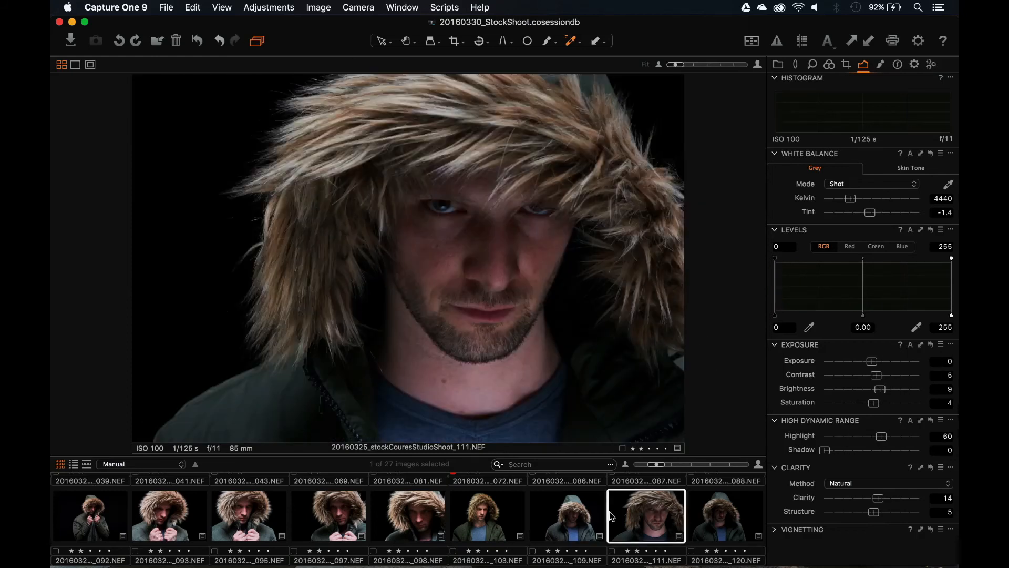
{"action": "left_click", "coordinate": [554, 512]}
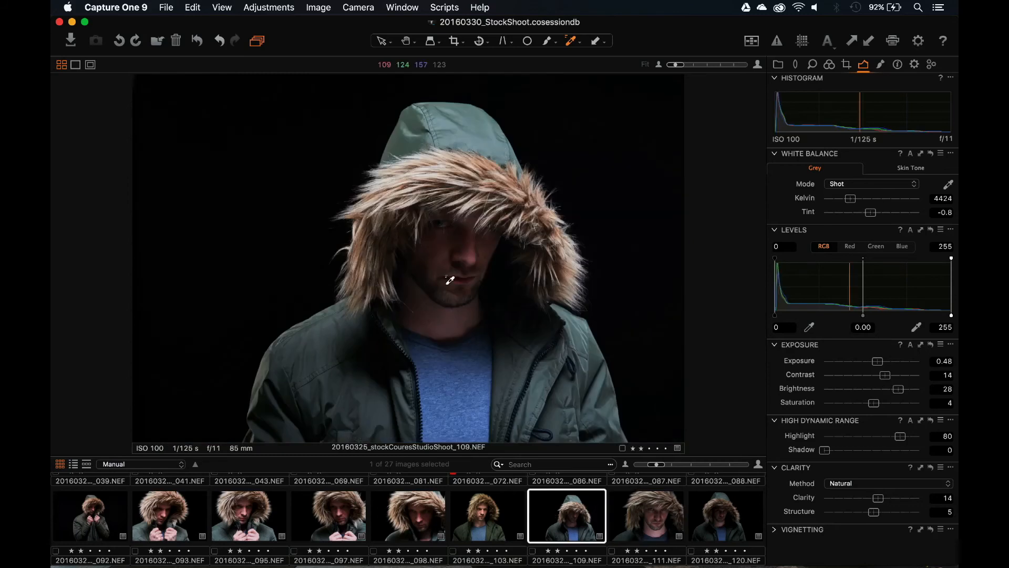
{"action": "left_click_drag", "start_coordinate": [892, 374], "coordinate": [902, 375]}
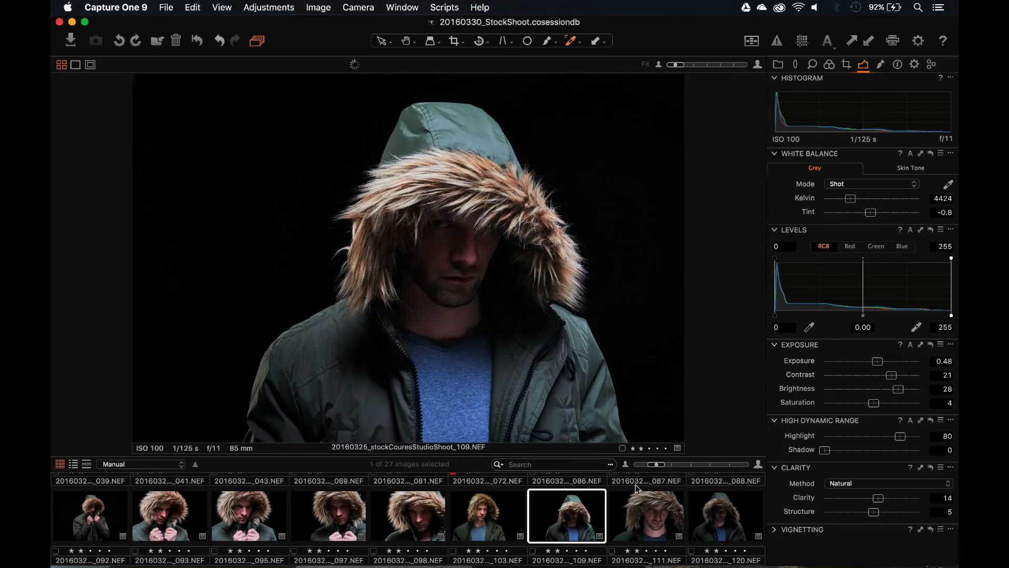
On the portrait ending in 111, set Exposure to 0.75 and Contrast to 6.
{"action": "key", "text": "Right"}
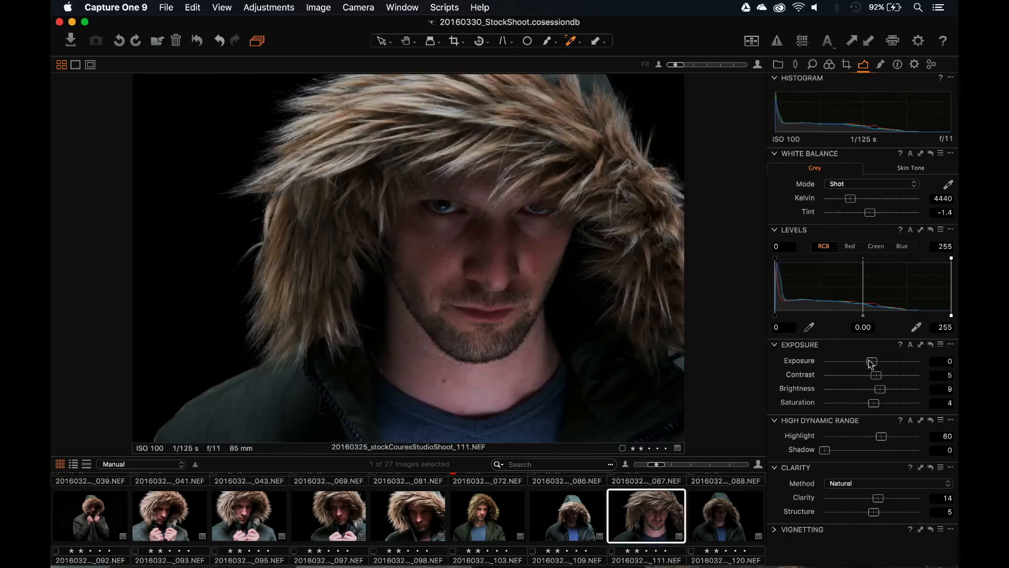
{"action": "left_click_drag", "start_coordinate": [870, 363], "coordinate": [881, 374]}
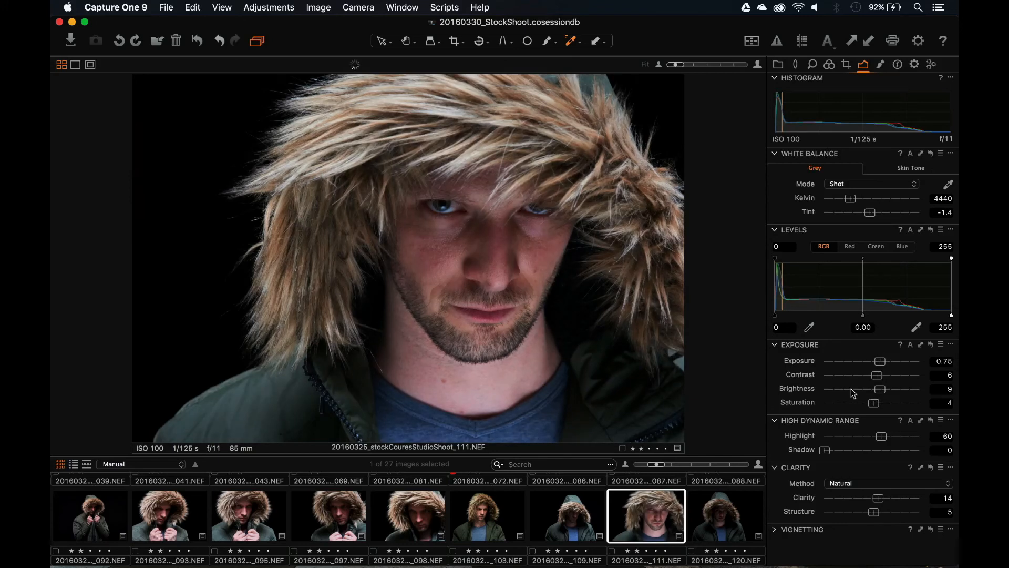
On the portrait ending in 120, set Exposure to 1.19 and Contrast to 11.
{"action": "left_click", "coordinate": [729, 517]}
{"action": "mouse_move", "coordinate": [872, 362]}
{"action": "left_mouse_down"}
{"action": "mouse_move", "coordinate": [892, 363]}
{"action": "mouse_move", "coordinate": [878, 375]}
{"action": "left_mouse_up"}
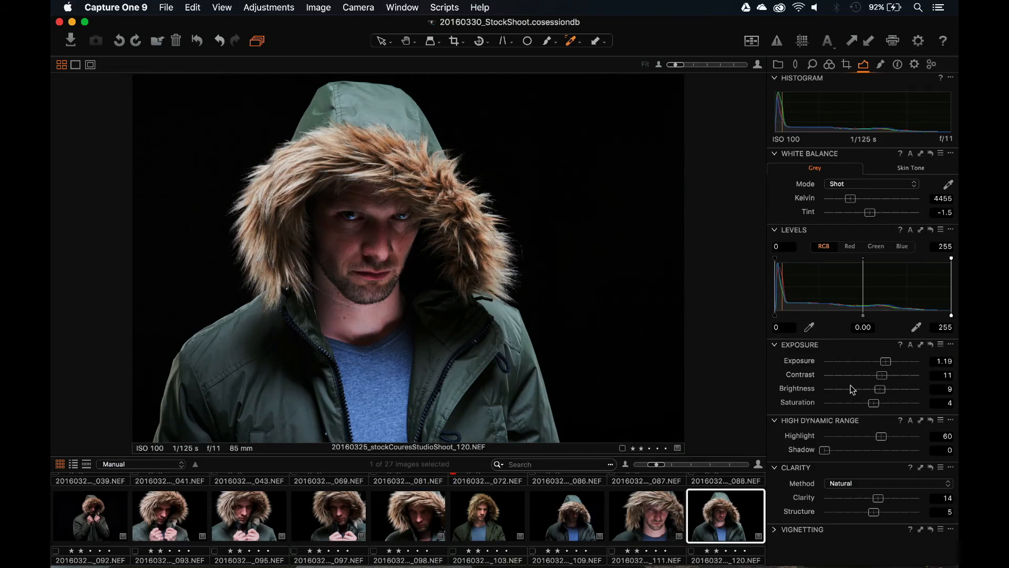
{"action": "scroll", "coordinate": [718, 523], "scroll_direction": "down", "scroll_amount": 3}
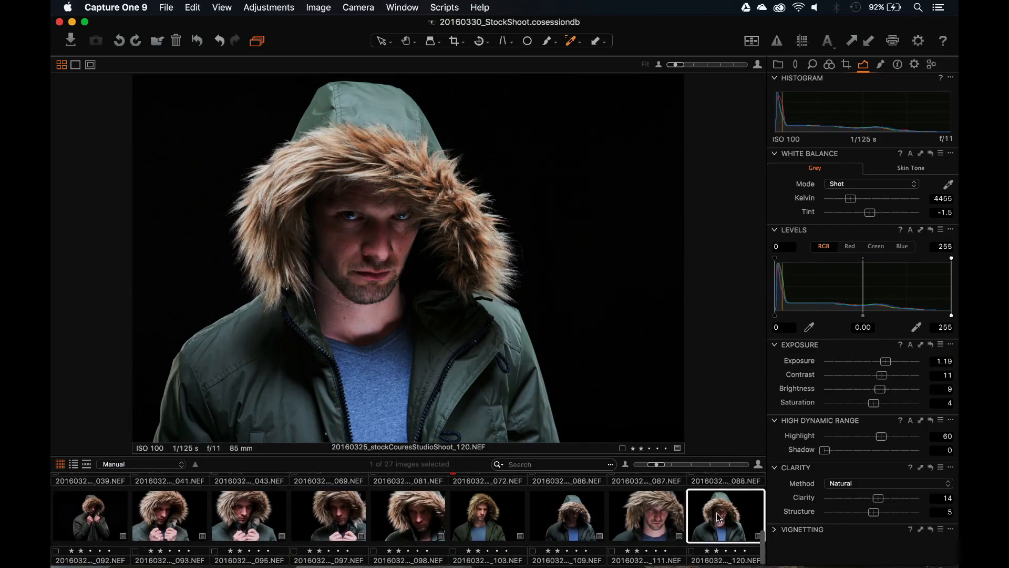
{"action": "scroll", "coordinate": [719, 516], "scroll_direction": "up", "scroll_amount": 5}
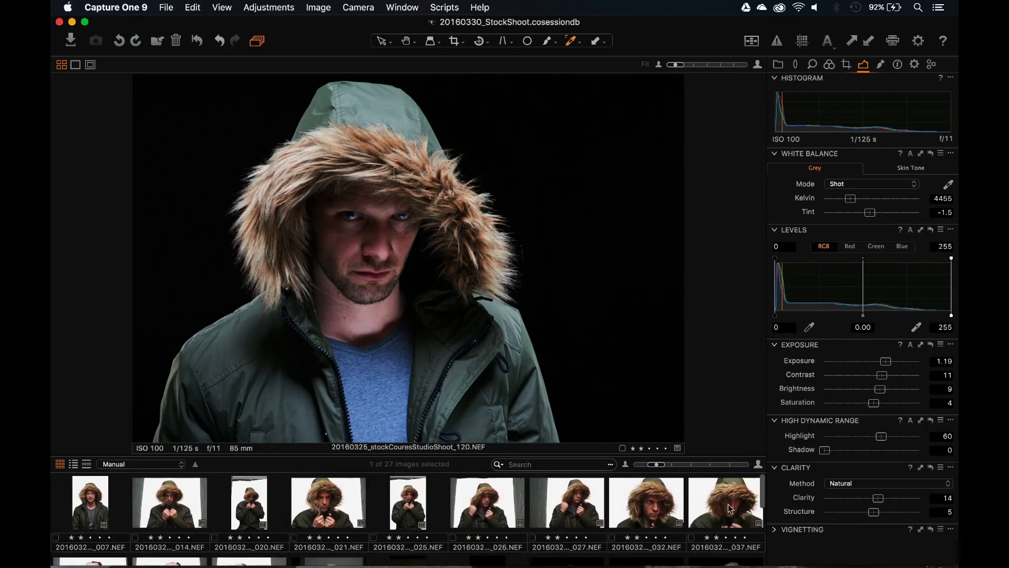